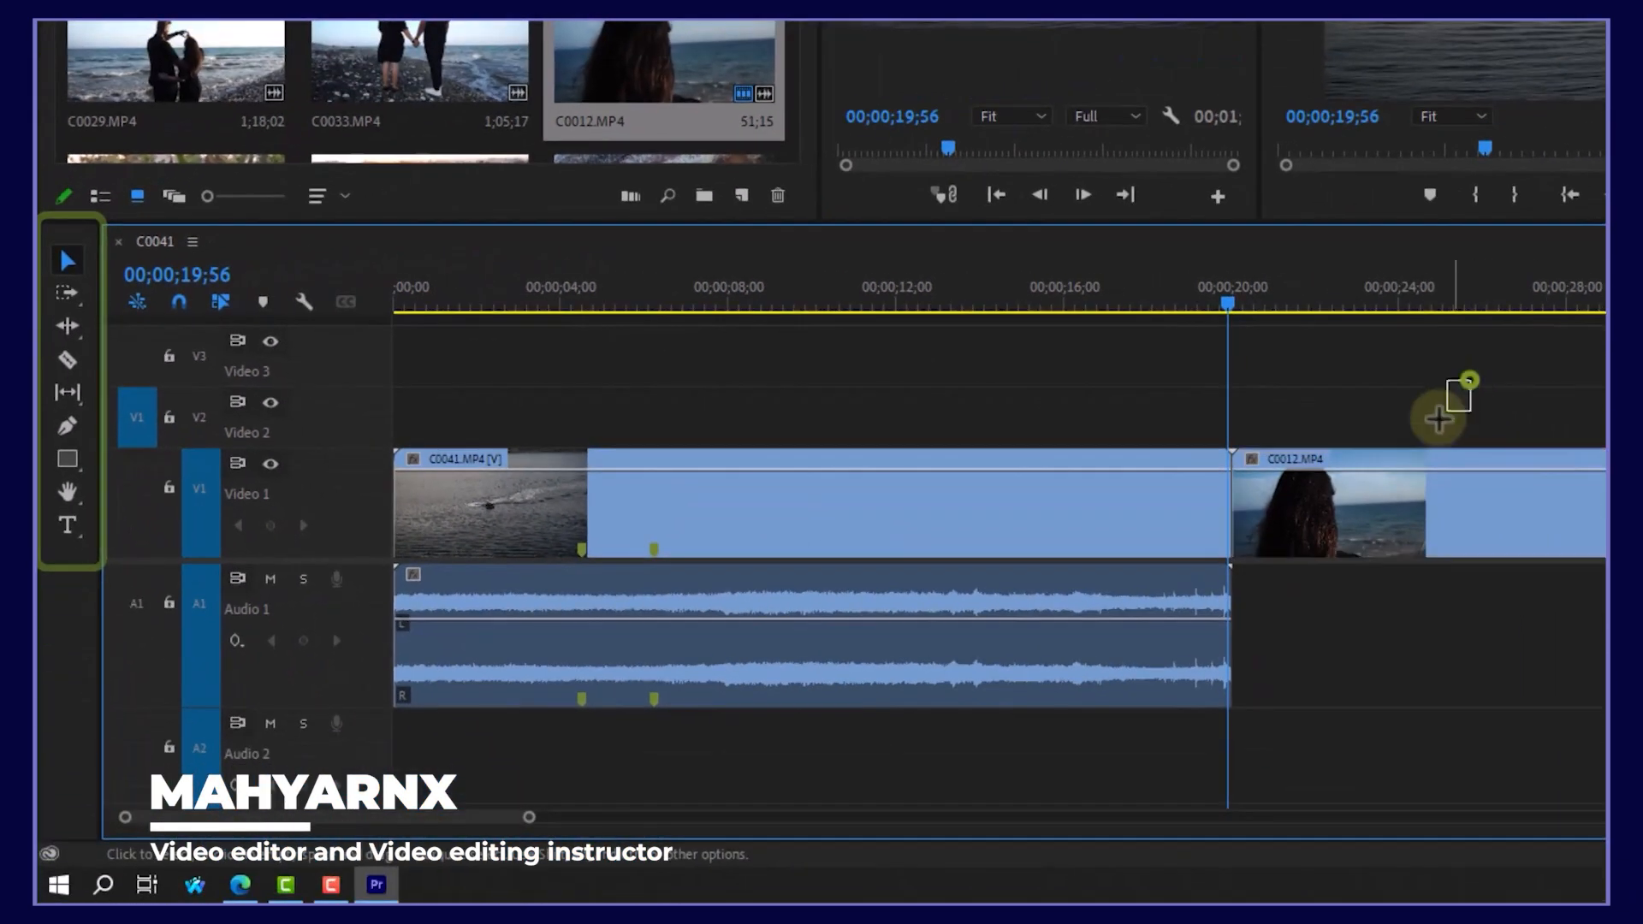
Step: Select clip C0012 on Video 1 and move it later in the sequence
{"action": "left_click_drag", "start_coordinate": [1439, 419], "coordinate": [1085, 522]}
{"action": "left_click", "coordinate": [1316, 409]}
{"action": "left_click", "coordinate": [1320, 524]}
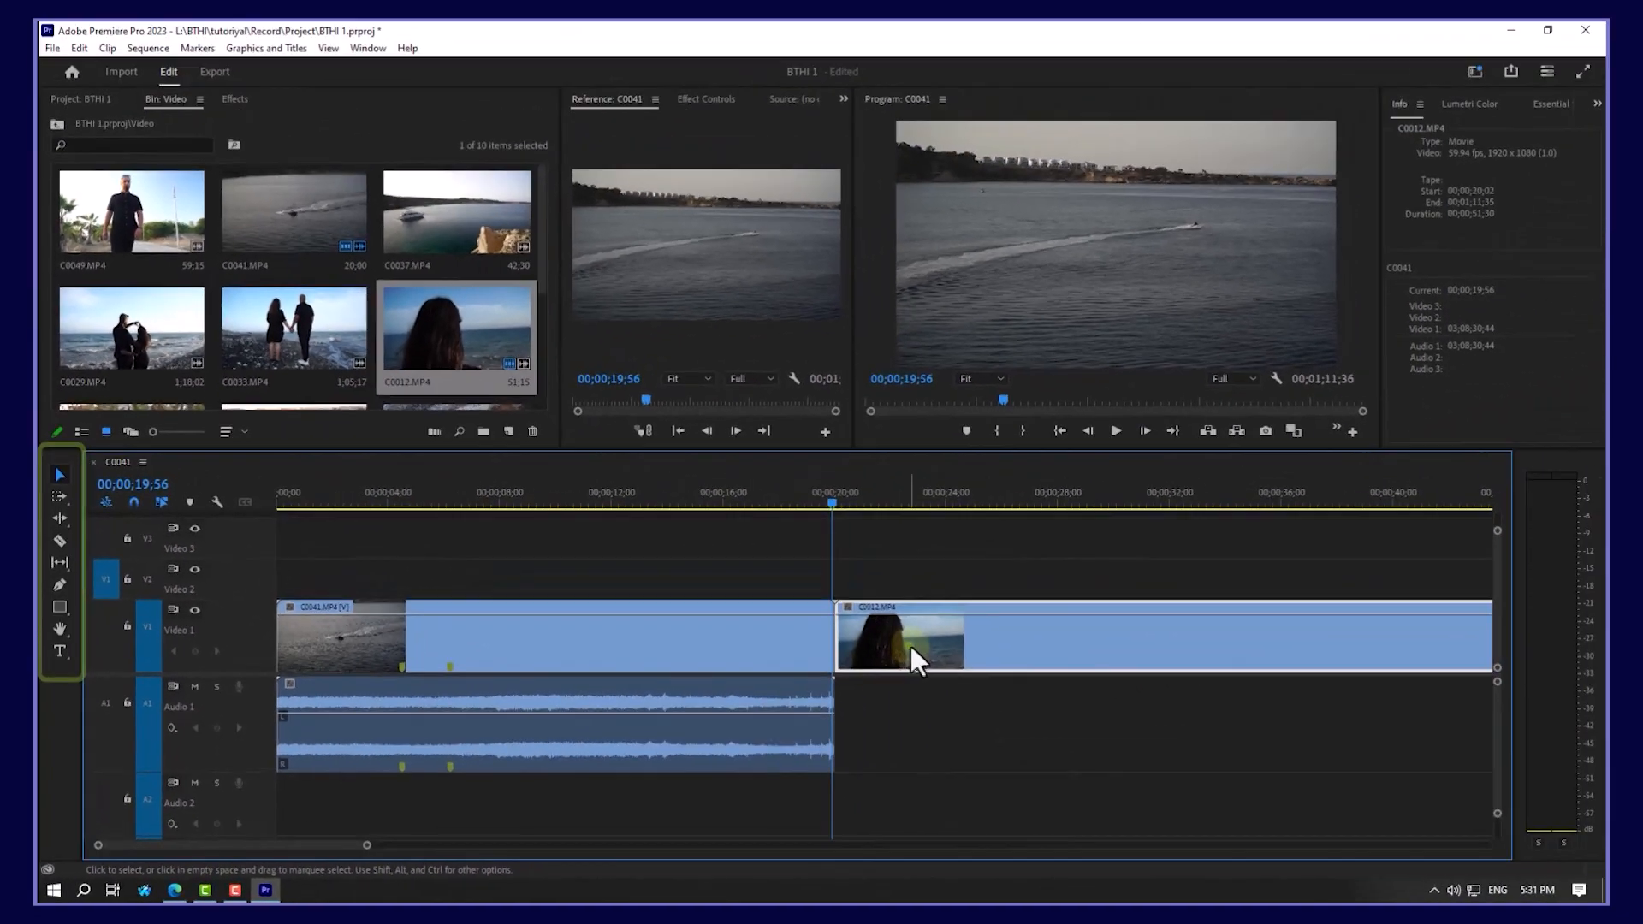
{"action": "left_click_drag", "start_coordinate": [910, 645], "coordinate": [992, 650]}
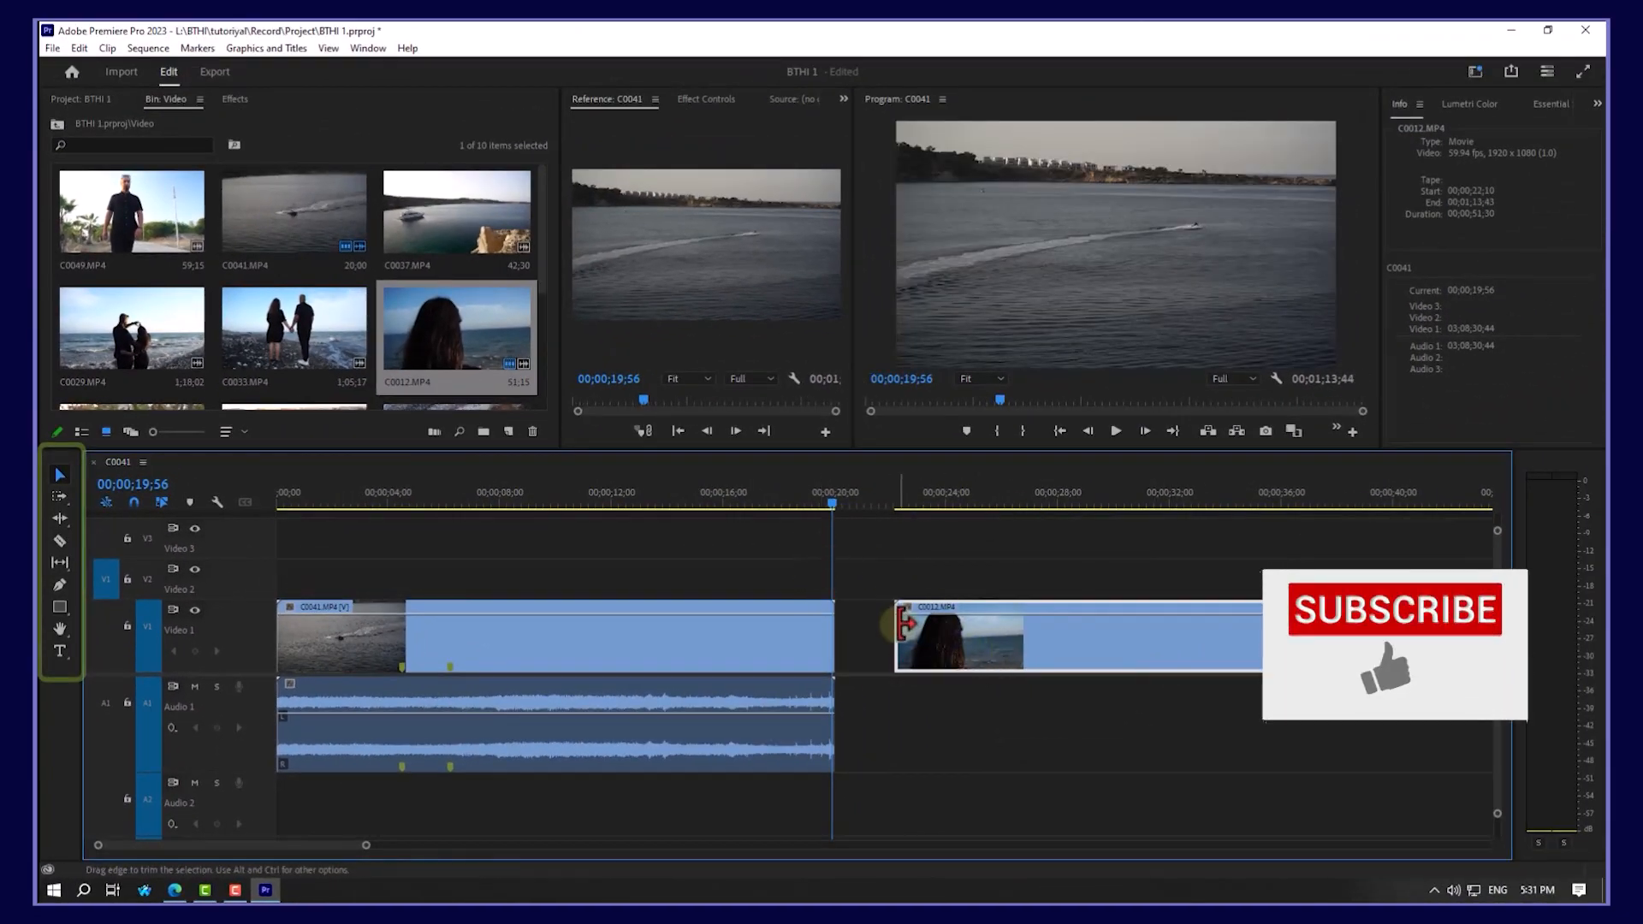
Step: Trim C0012's start and C0041's end, then slide C0012 against C0041
{"action": "left_click_drag", "start_coordinate": [901, 624], "coordinate": [990, 651]}
{"action": "left_click_drag", "start_coordinate": [825, 629], "coordinate": [679, 629]}
{"action": "left_click_drag", "start_coordinate": [1010, 650], "coordinate": [796, 657]}
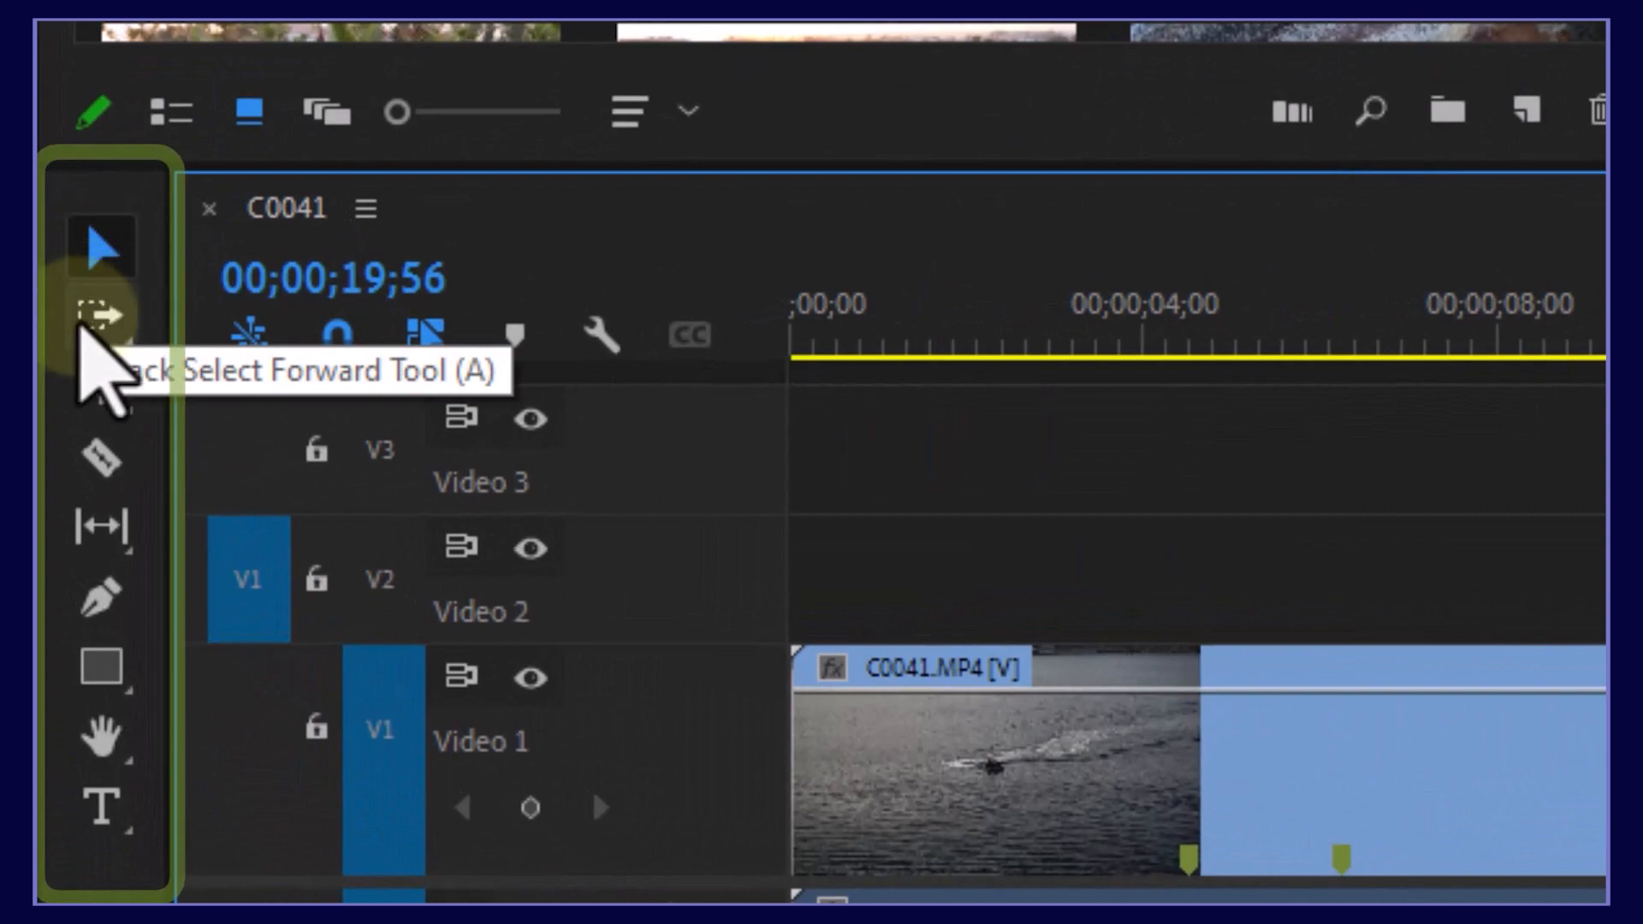
Step: Push C0012 to about 00;00;28;03 and shift C0041 onward later with Track Select Forward
{"action": "left_click", "coordinate": [85, 321]}
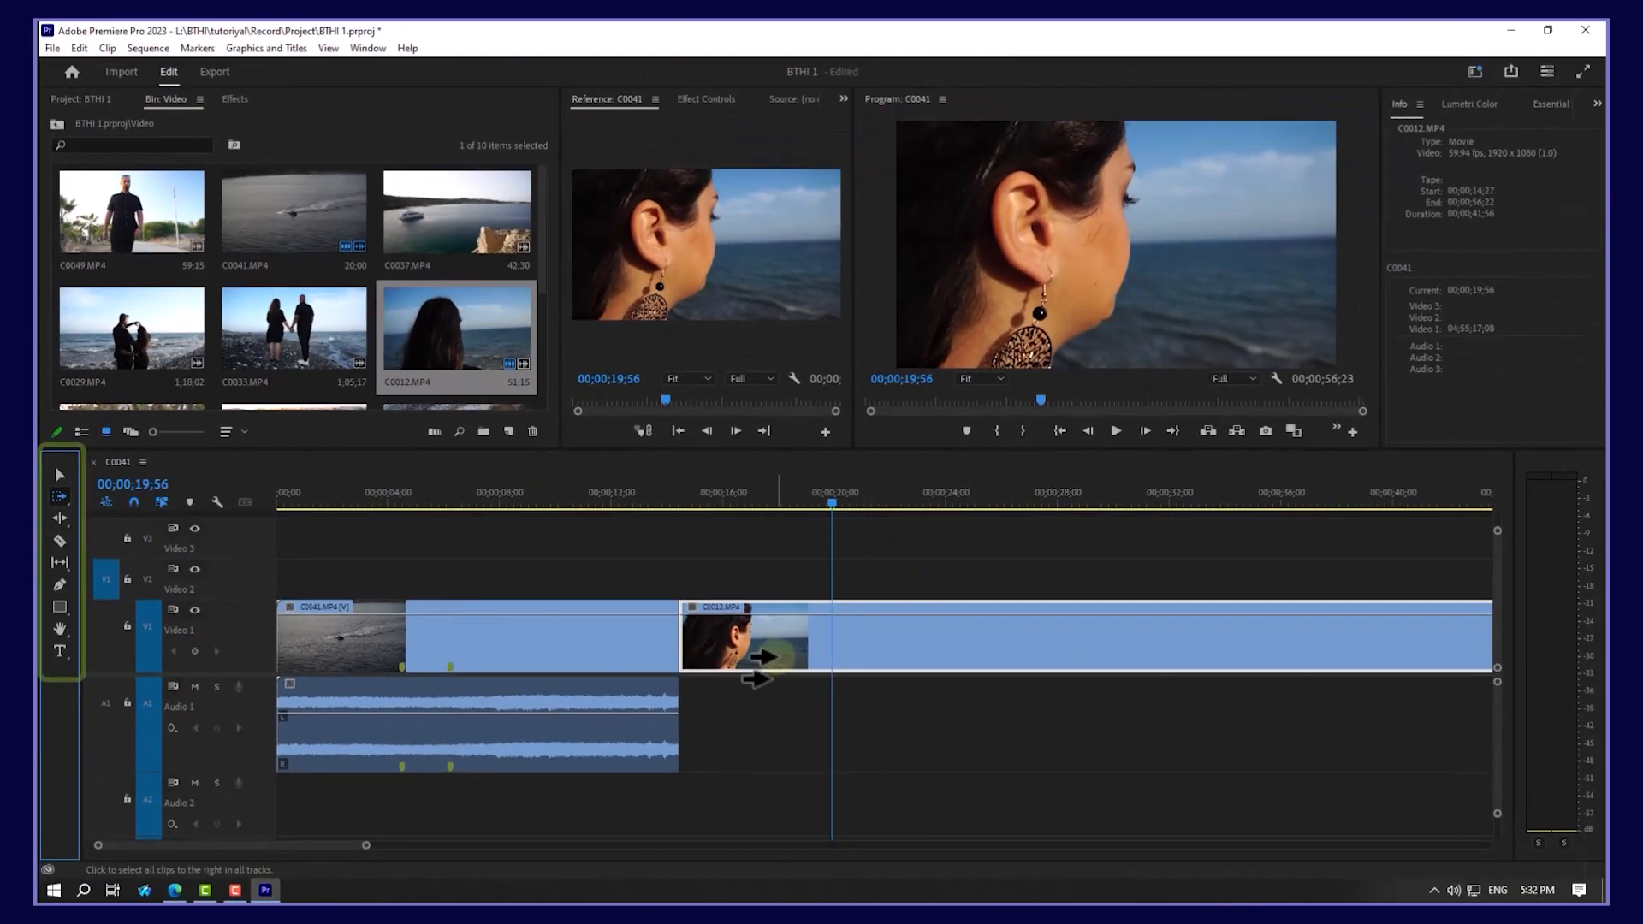
{"action": "left_click_drag", "start_coordinate": [719, 638], "coordinate": [1078, 671]}
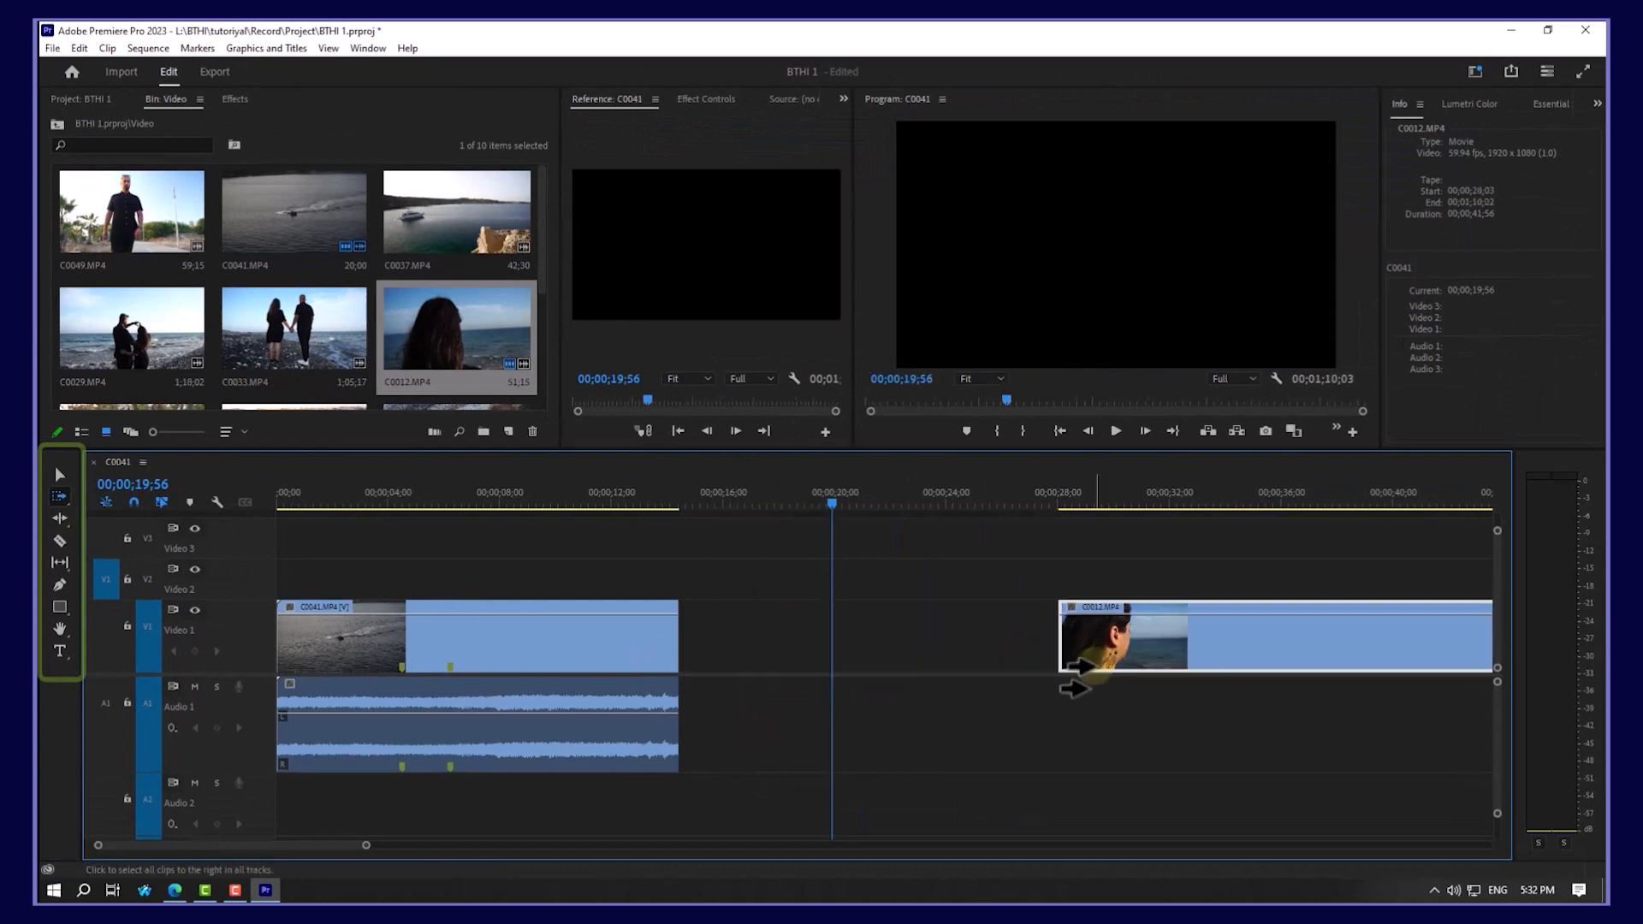
{"action": "left_click_drag", "start_coordinate": [336, 629], "coordinate": [438, 634]}
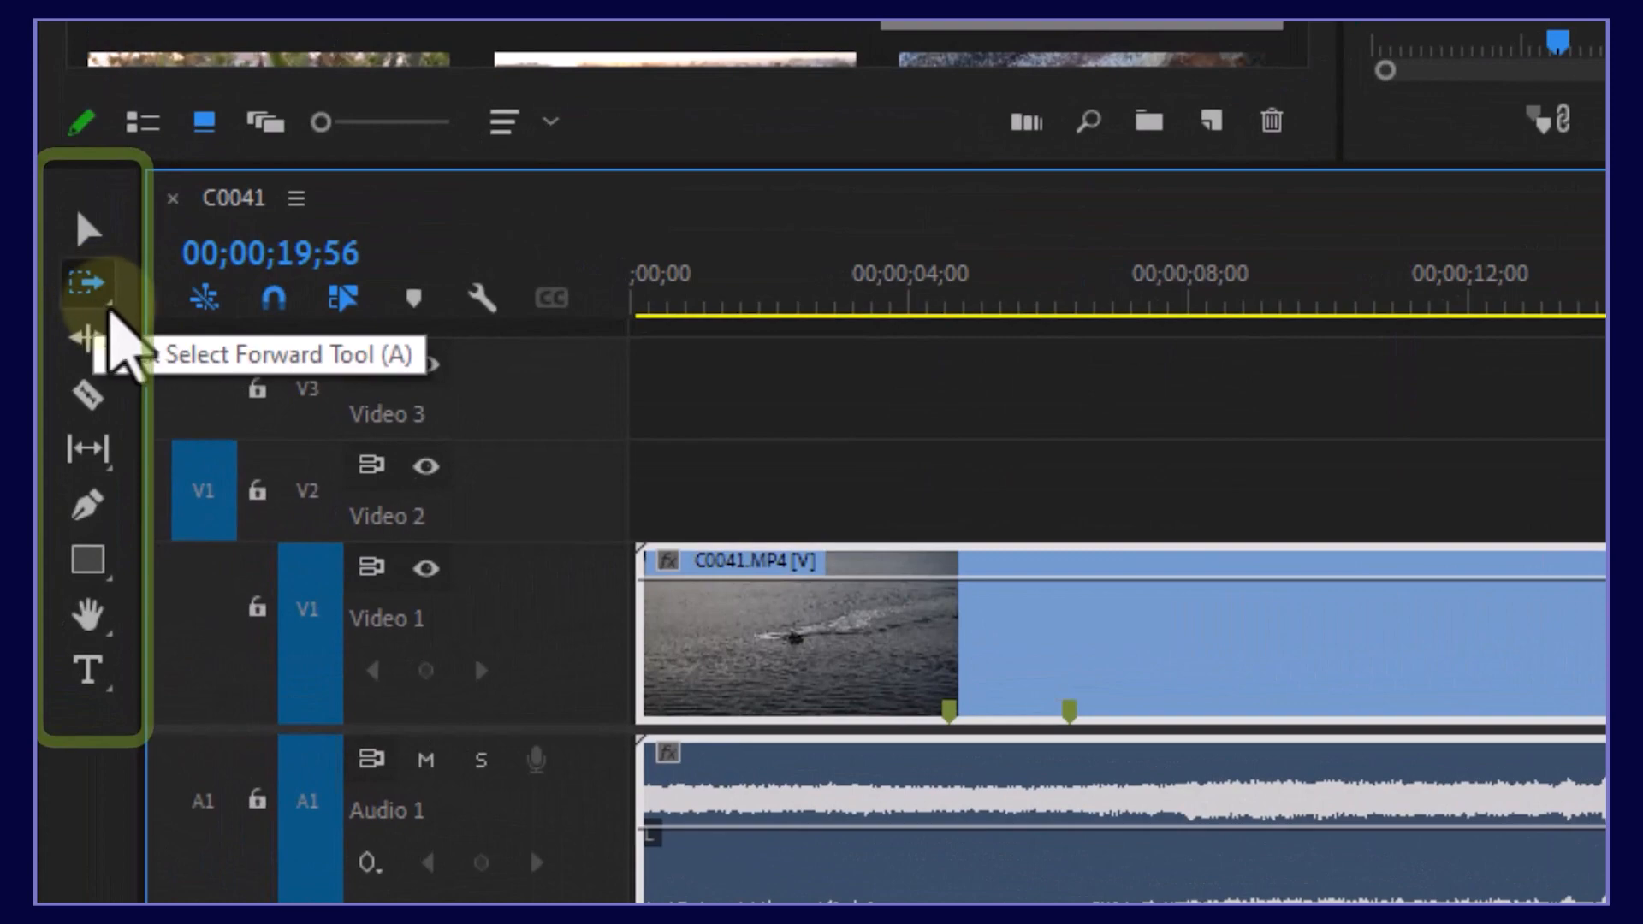
{"action": "left_click_drag", "start_coordinate": [101, 317], "coordinate": [218, 323]}
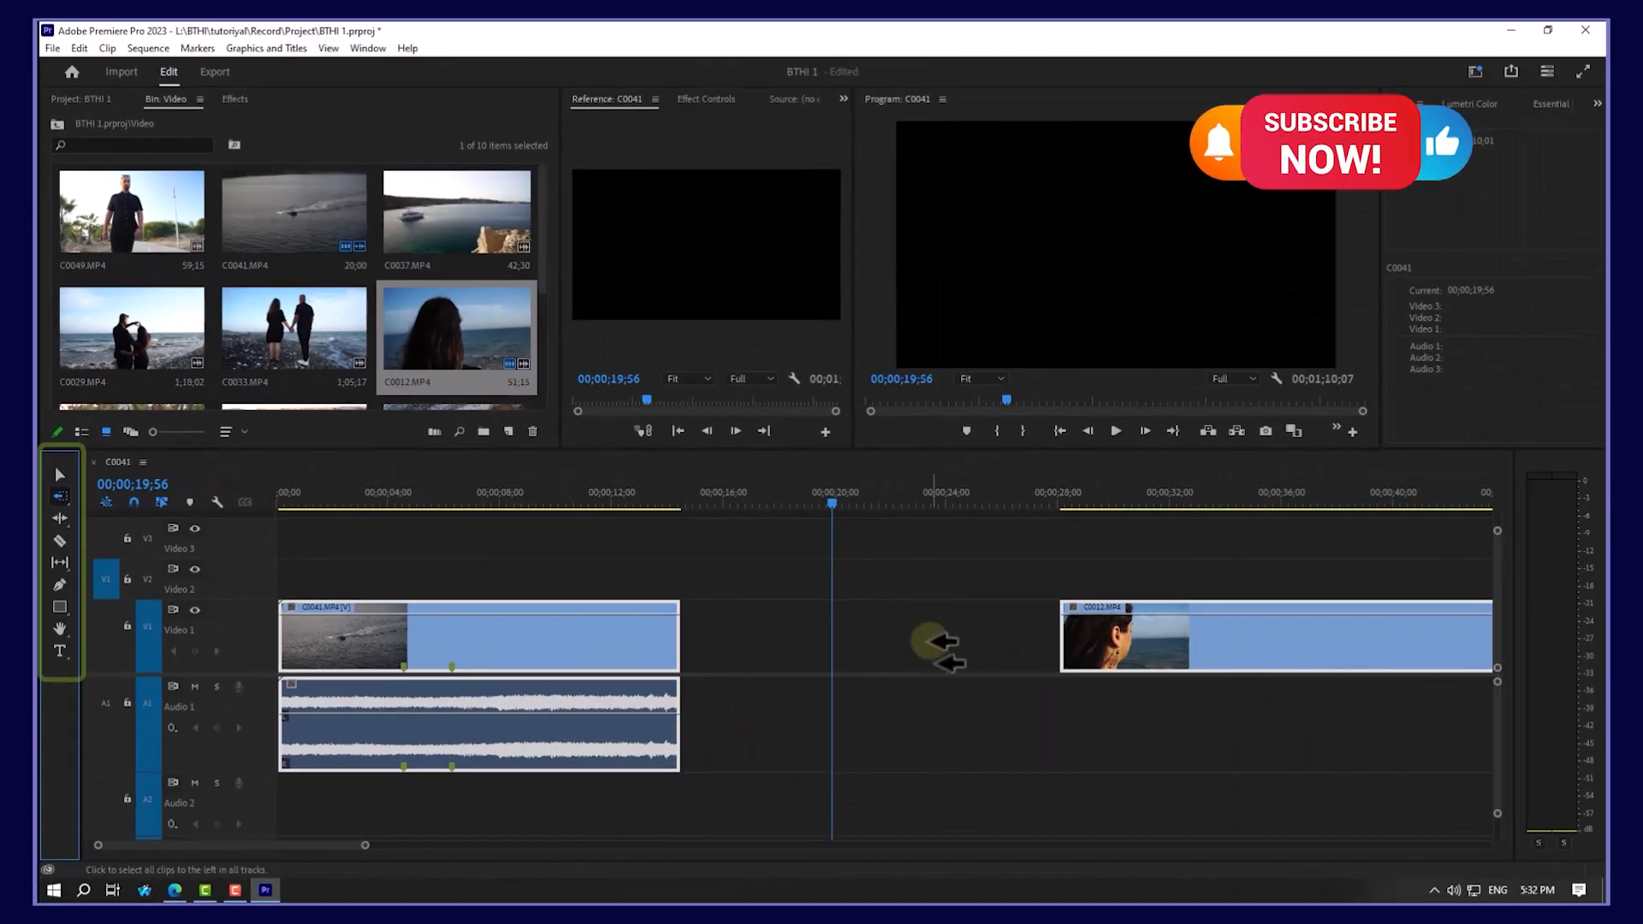
{"action": "left_click_drag", "start_coordinate": [1200, 625], "coordinate": [1026, 635]}
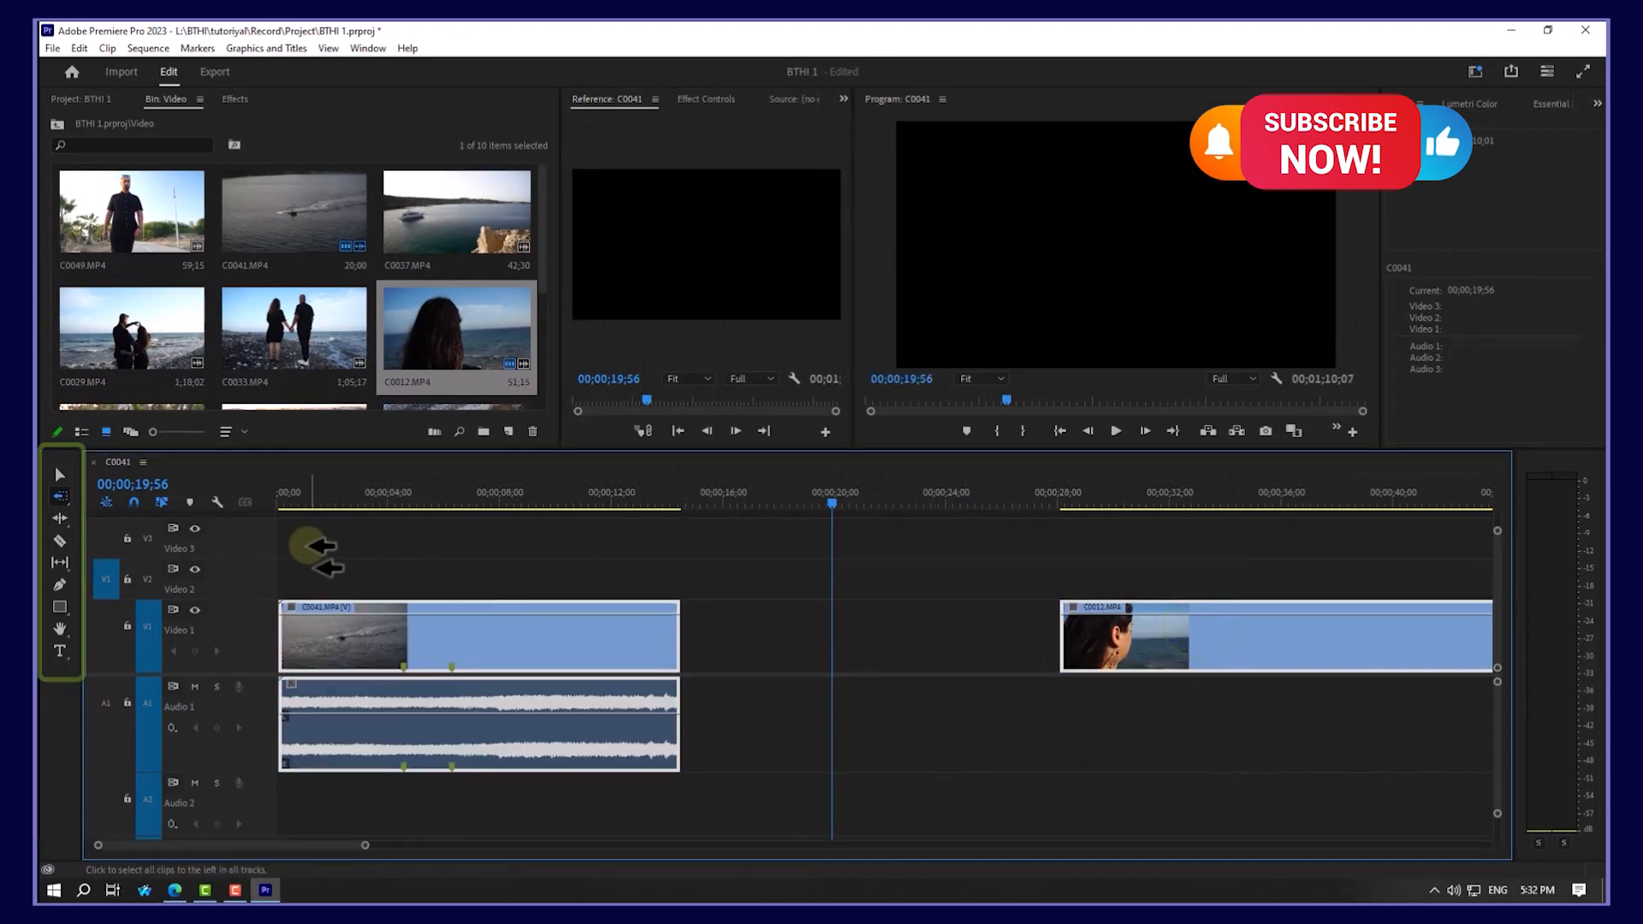
Step: Move both clips later with the Selection Tool, then butt C0012 against C0041's end
{"action": "left_click", "coordinate": [60, 475]}
{"action": "left_click_drag", "start_coordinate": [375, 616], "coordinate": [724, 638]}
{"action": "left_click", "coordinate": [1074, 586]}
{"action": "left_click_drag", "start_coordinate": [1436, 650], "coordinate": [984, 671]}
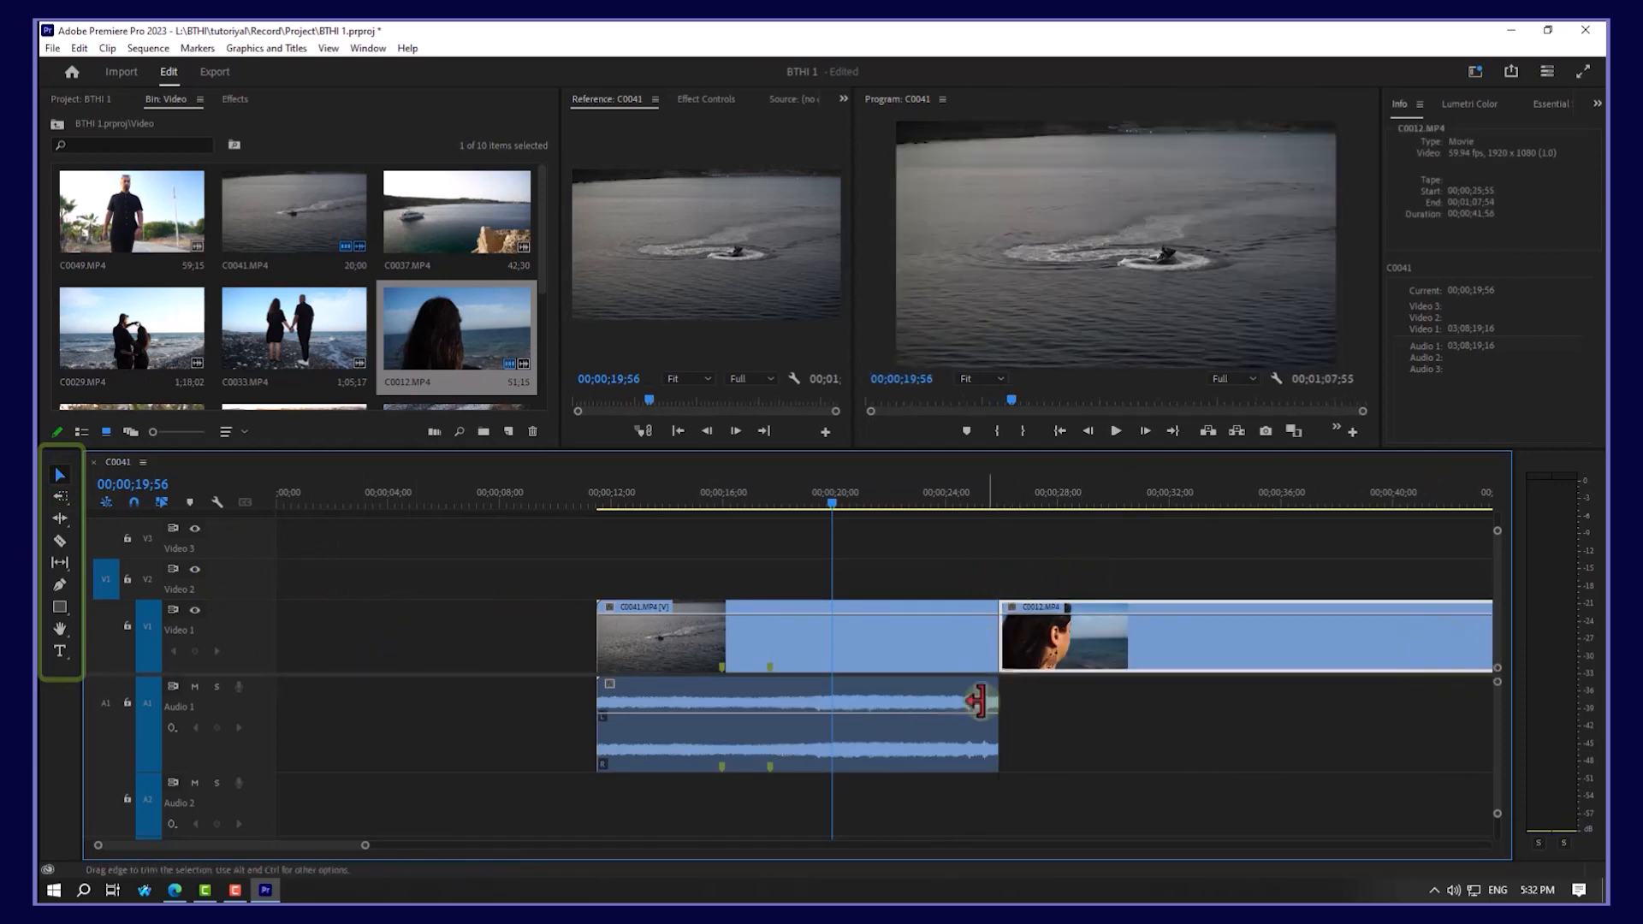
Step: Use Track Select Backward to return C0041 and C0012 to the sequence start
{"action": "left_click", "coordinate": [60, 495]}
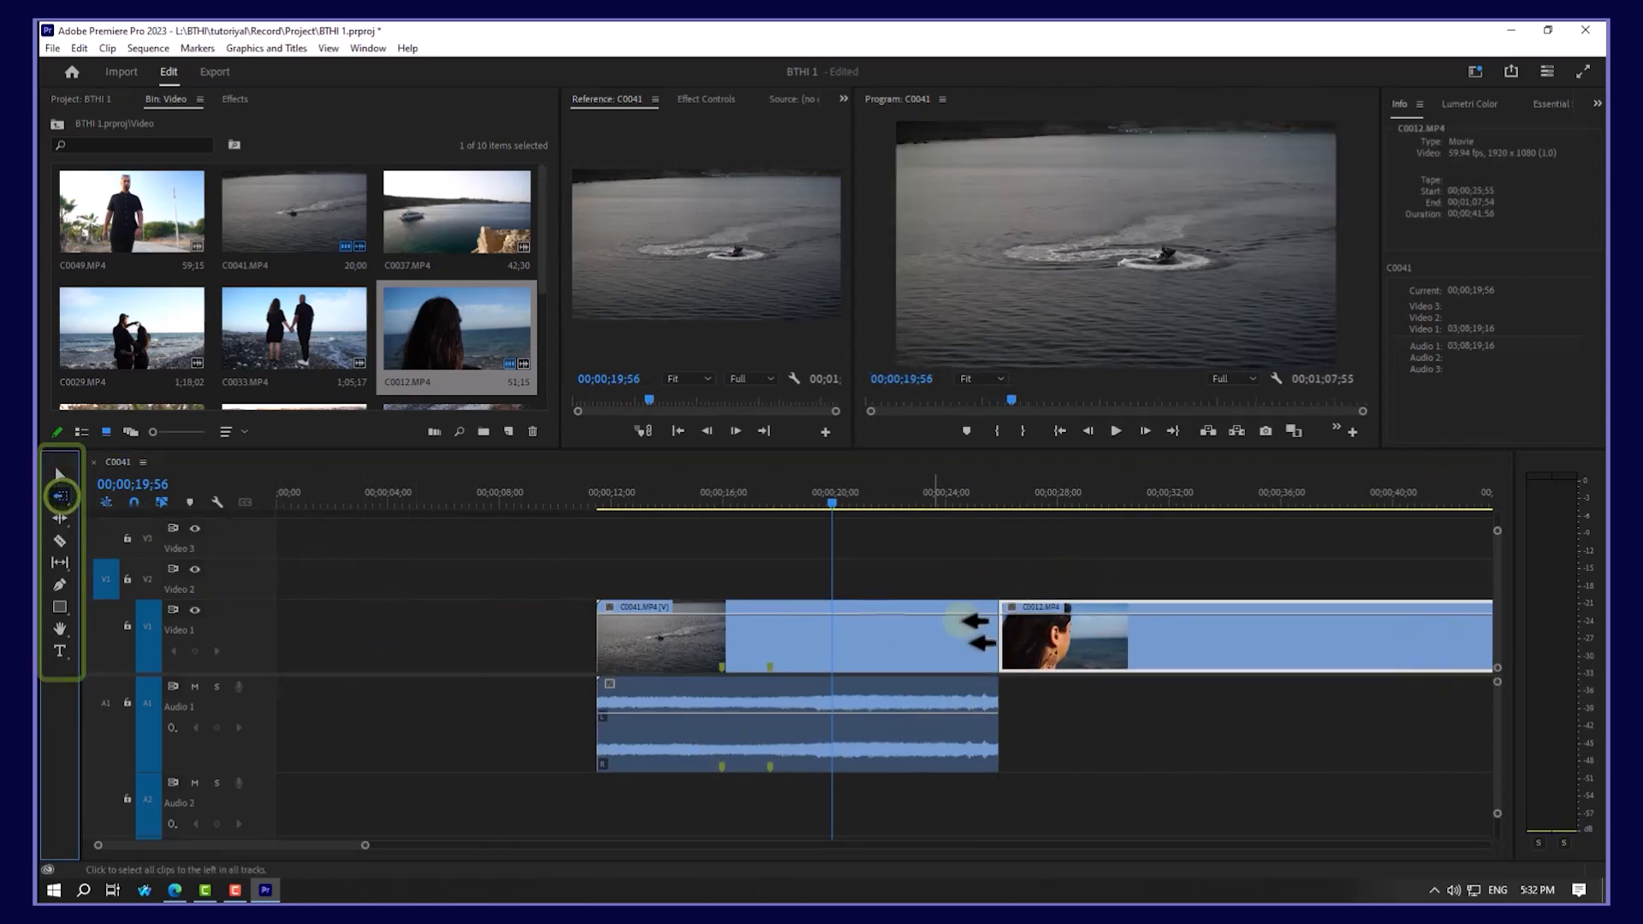
{"action": "left_click", "coordinate": [1281, 627]}
{"action": "left_click_drag", "start_coordinate": [1281, 627], "coordinate": [933, 633]}
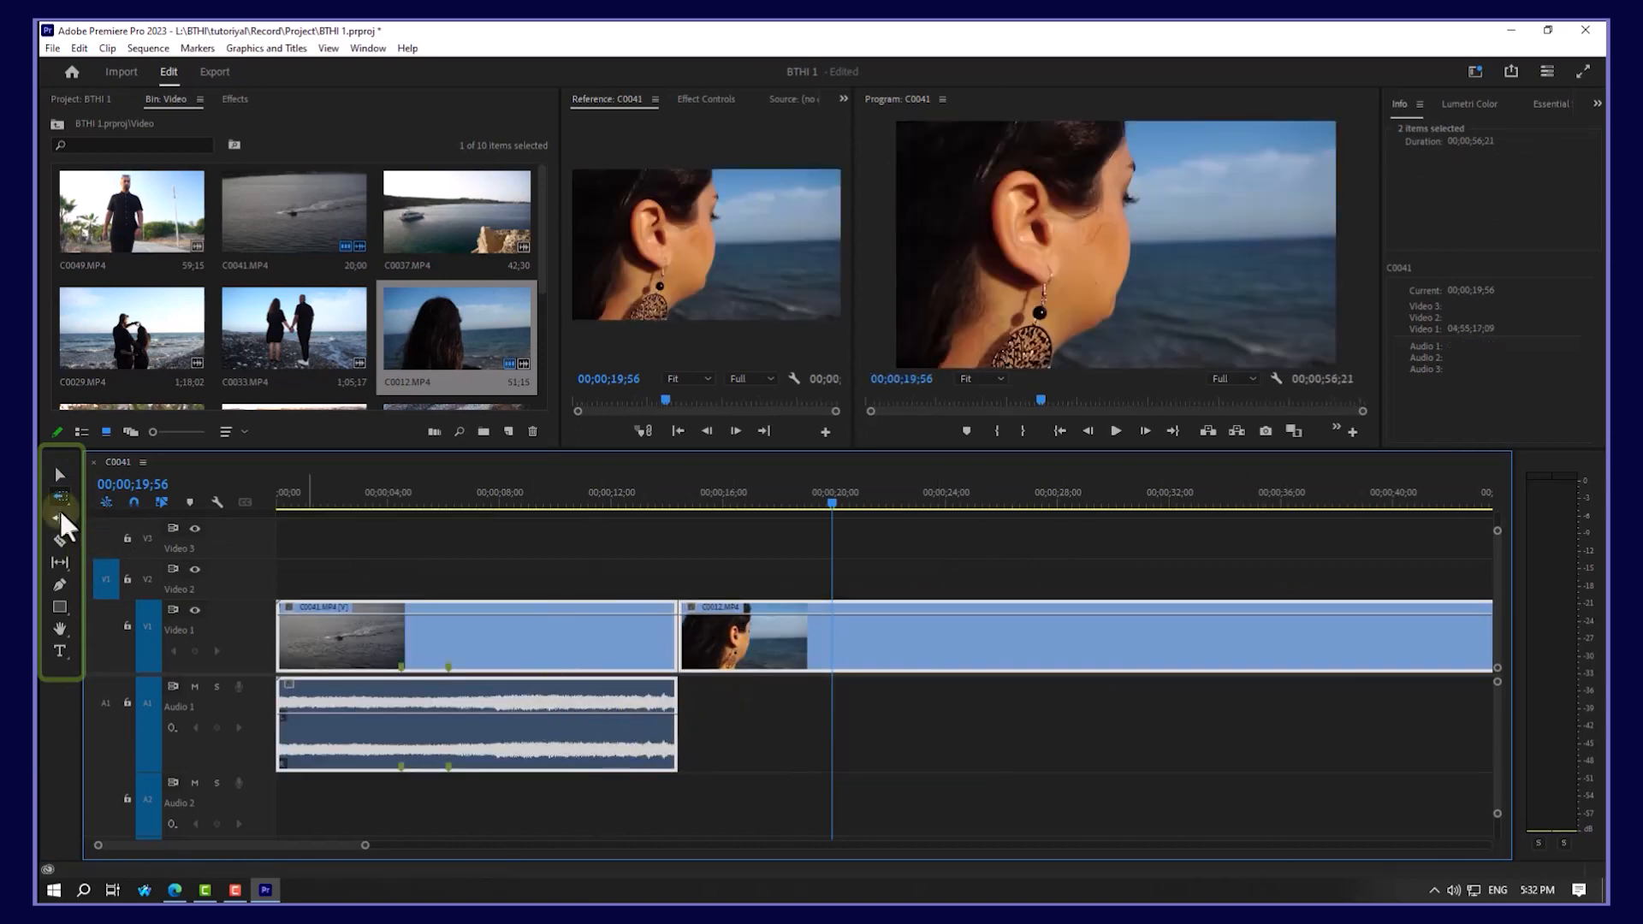
{"action": "left_click_drag", "start_coordinate": [60, 494], "coordinate": [113, 495]}
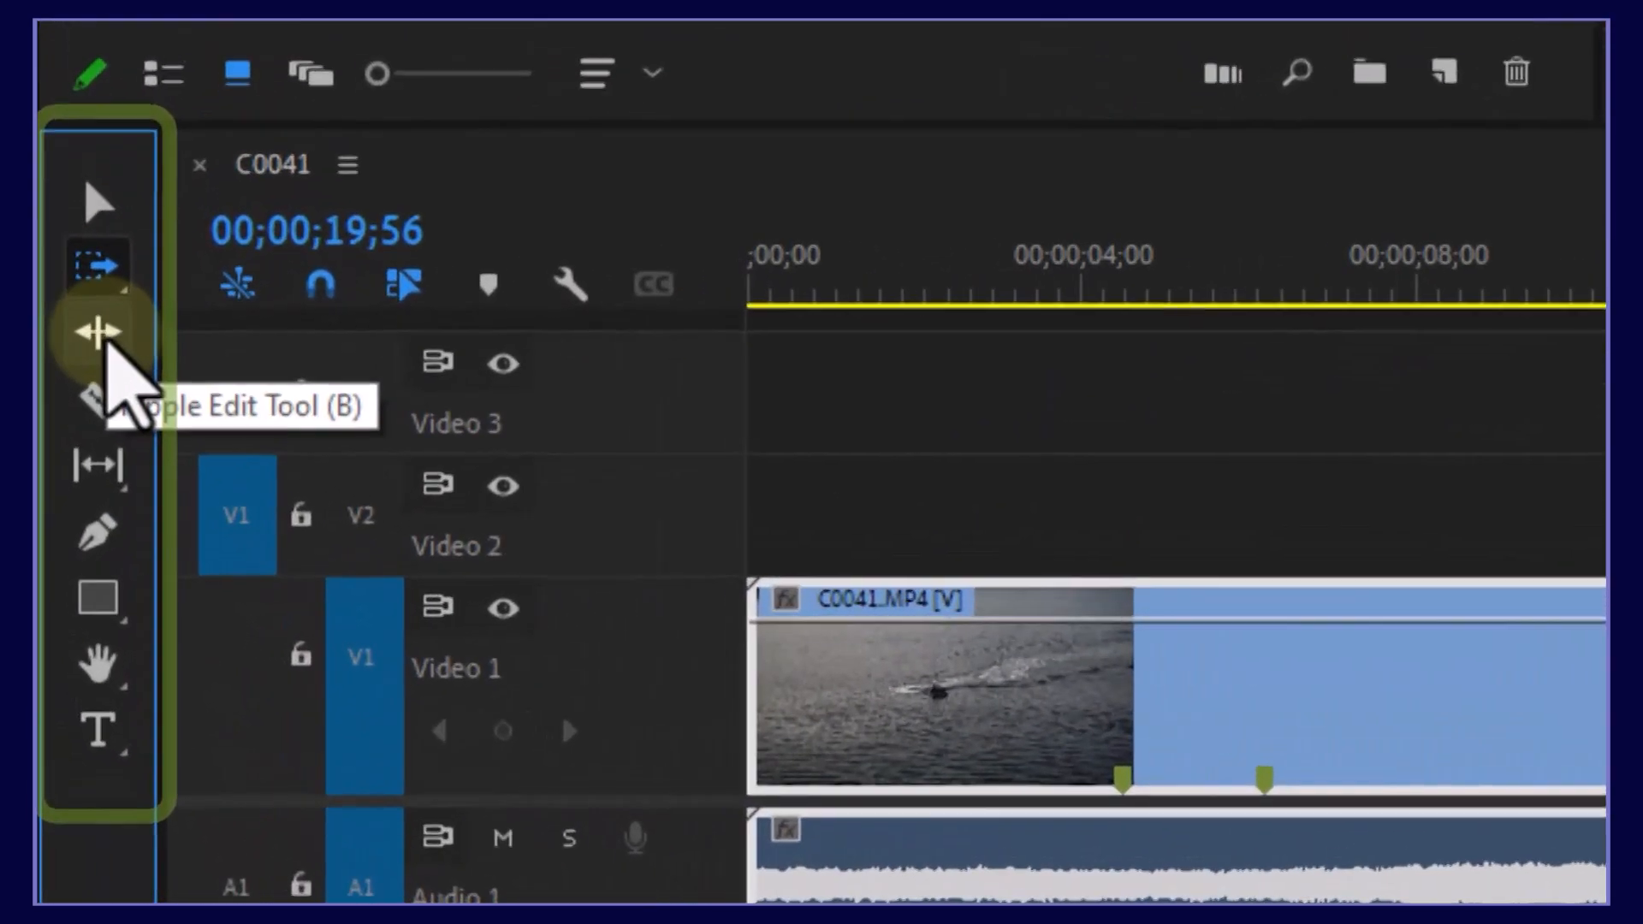
Step: Trim C0041's end to a 12;13 duration, ripple delete the gap, then undo it
{"action": "left_click", "coordinate": [60, 518]}
{"action": "left_click_drag", "start_coordinate": [105, 340], "coordinate": [250, 319]}
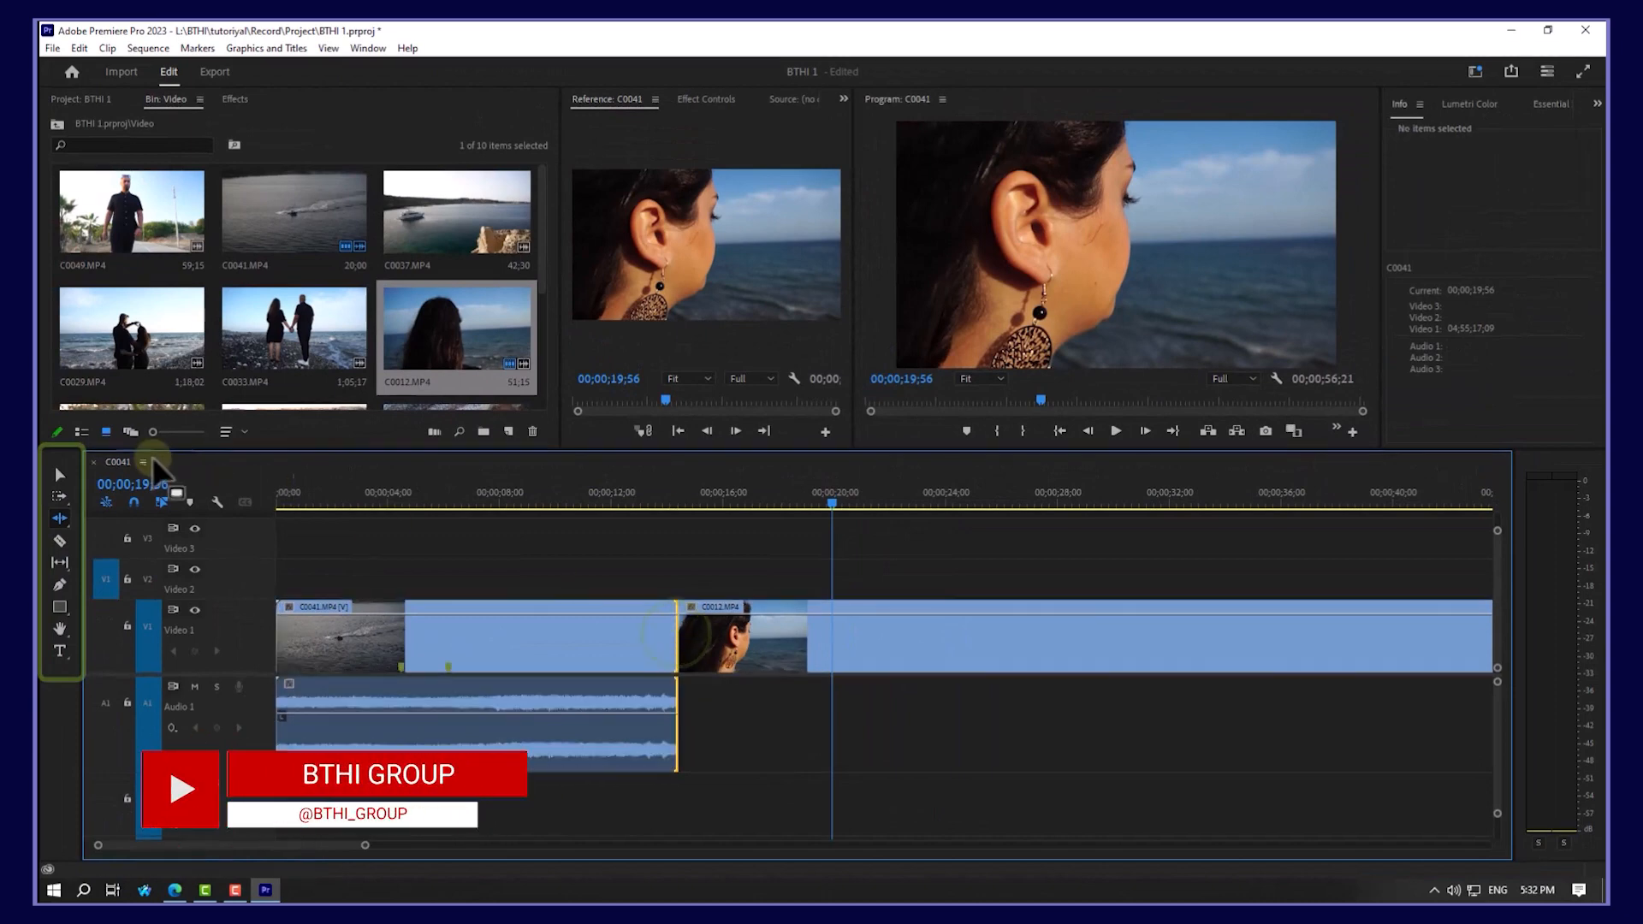
{"action": "left_click", "coordinate": [59, 474]}
{"action": "left_click", "coordinate": [766, 580]}
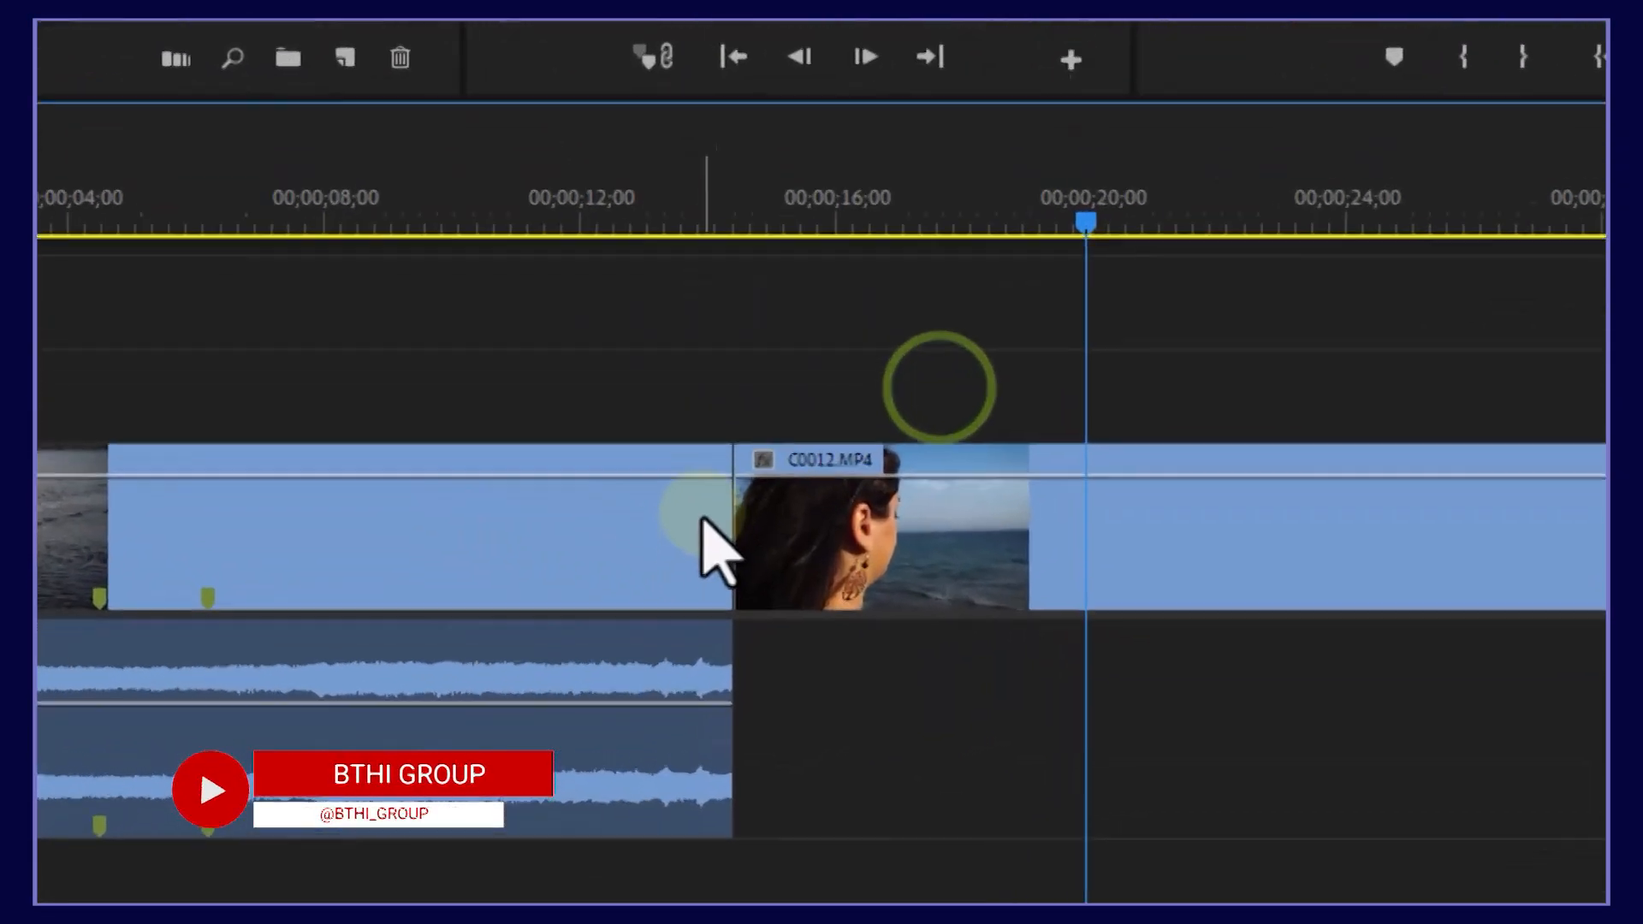
{"action": "left_click_drag", "start_coordinate": [681, 612], "coordinate": [606, 613]}
{"action": "left_click_drag", "start_coordinate": [565, 476], "coordinate": [558, 470]}
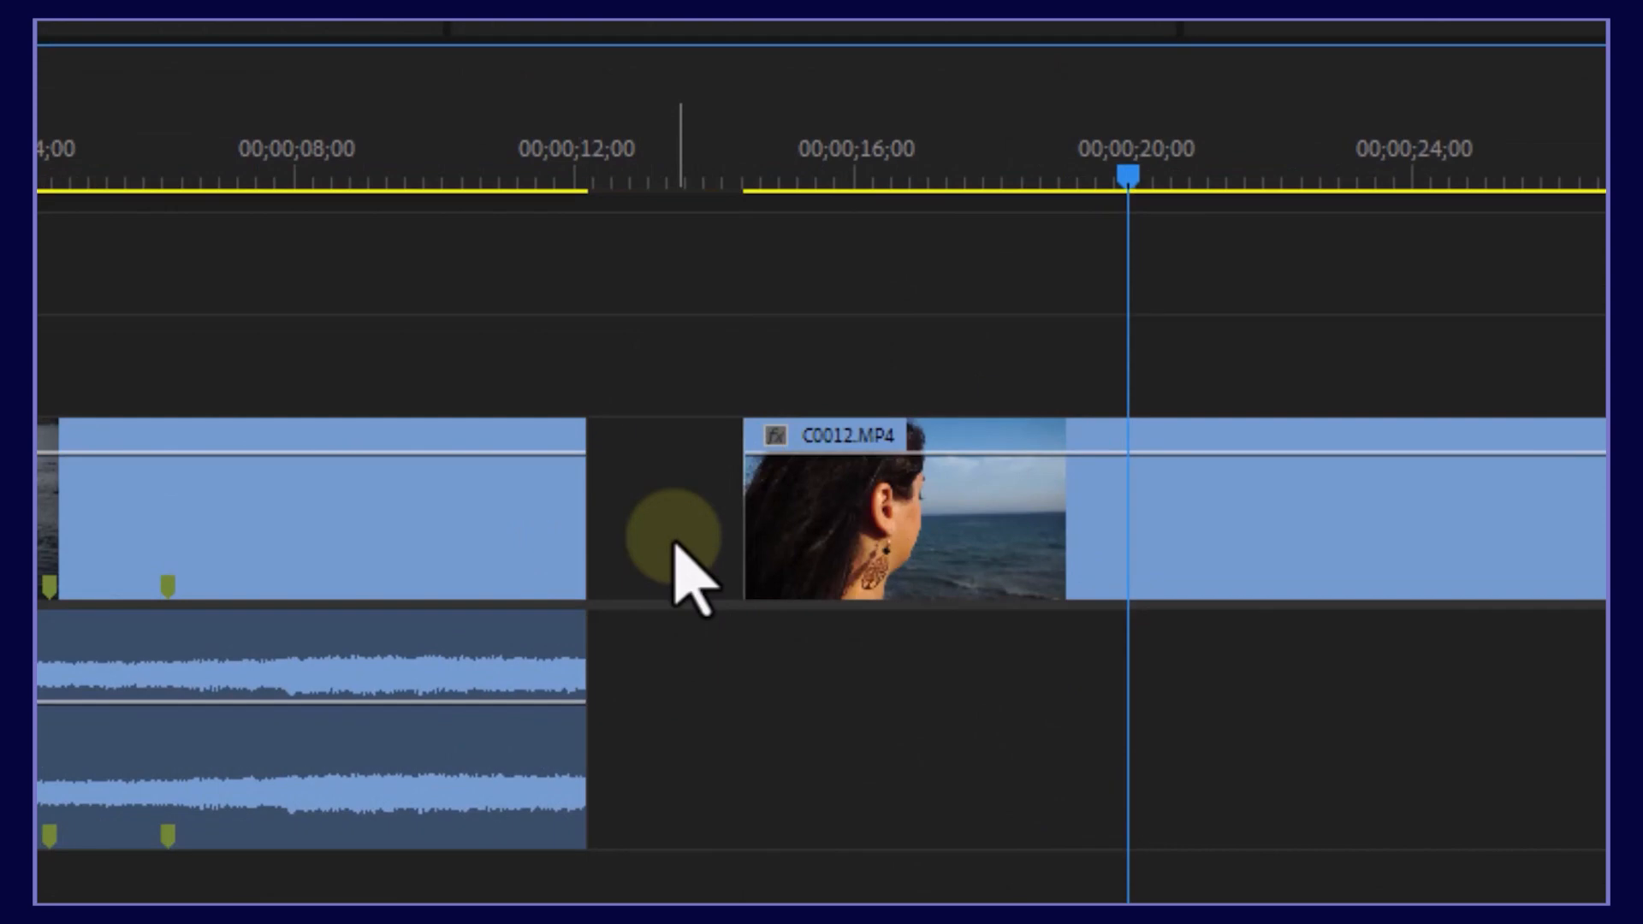
{"action": "right_click", "coordinate": [674, 544]}
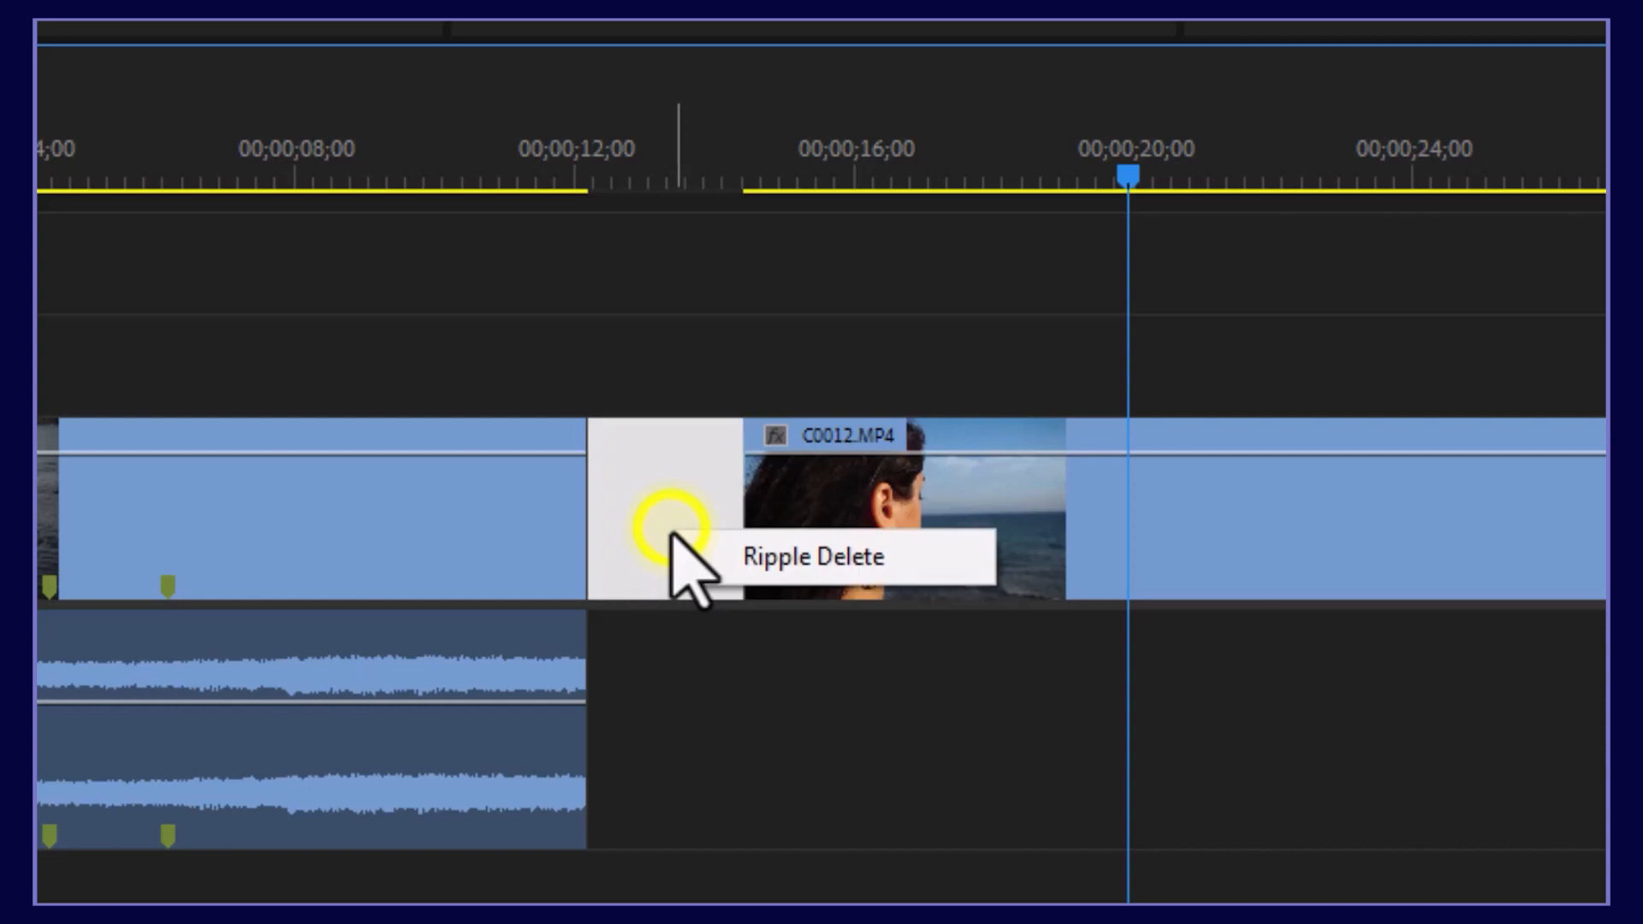
{"action": "left_click", "coordinate": [746, 559]}
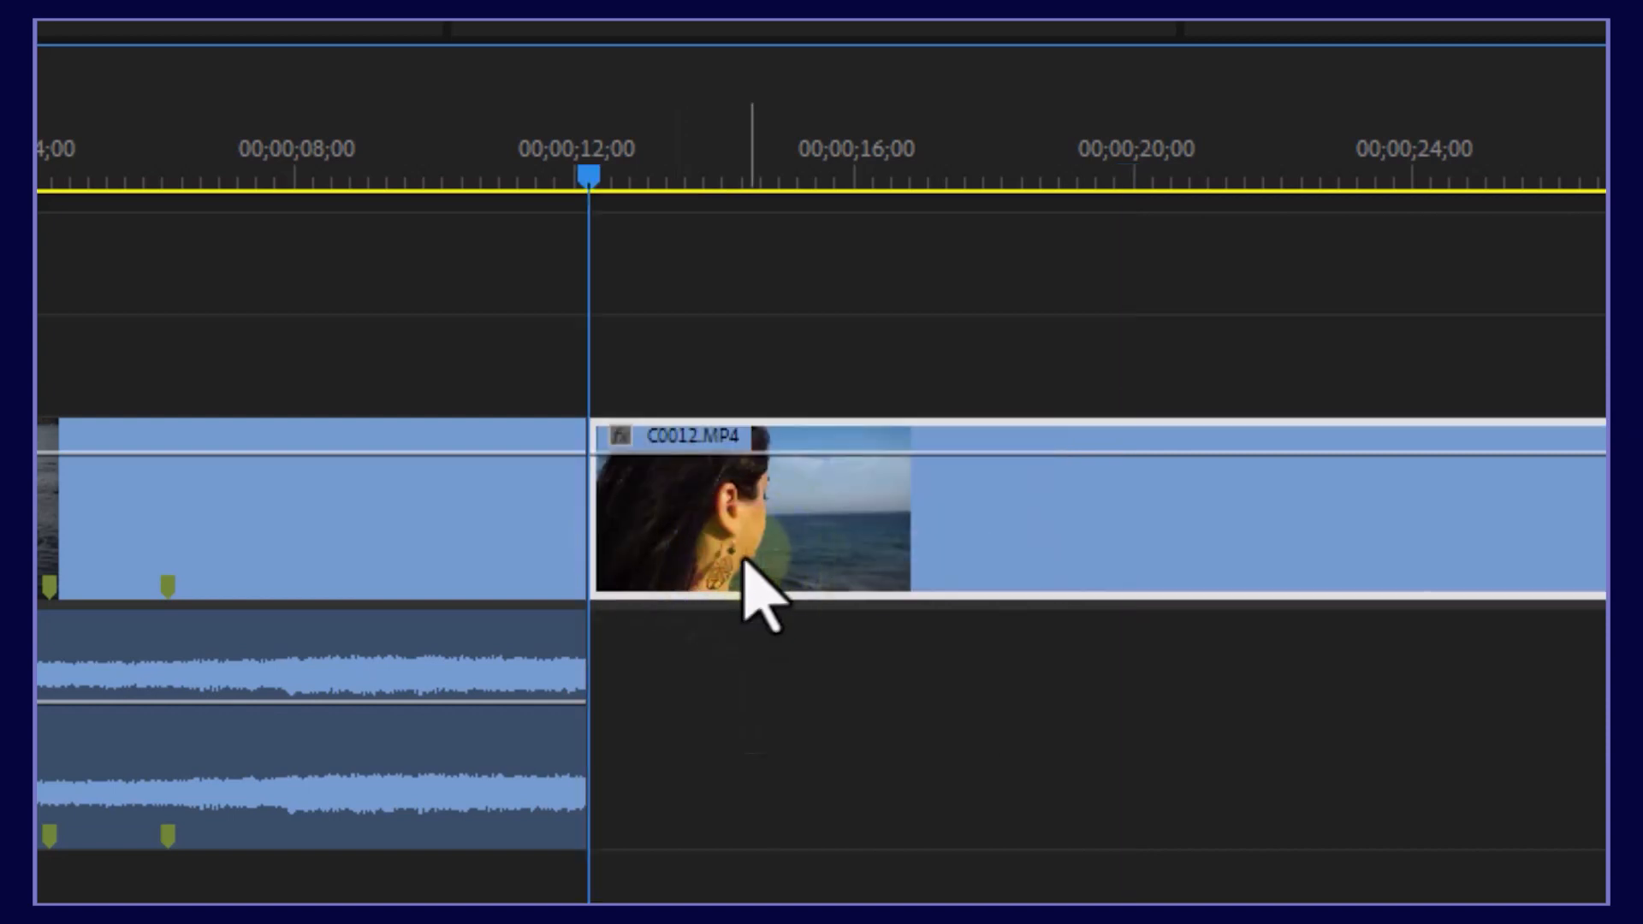
{"action": "key", "text": "ctrl+z"}
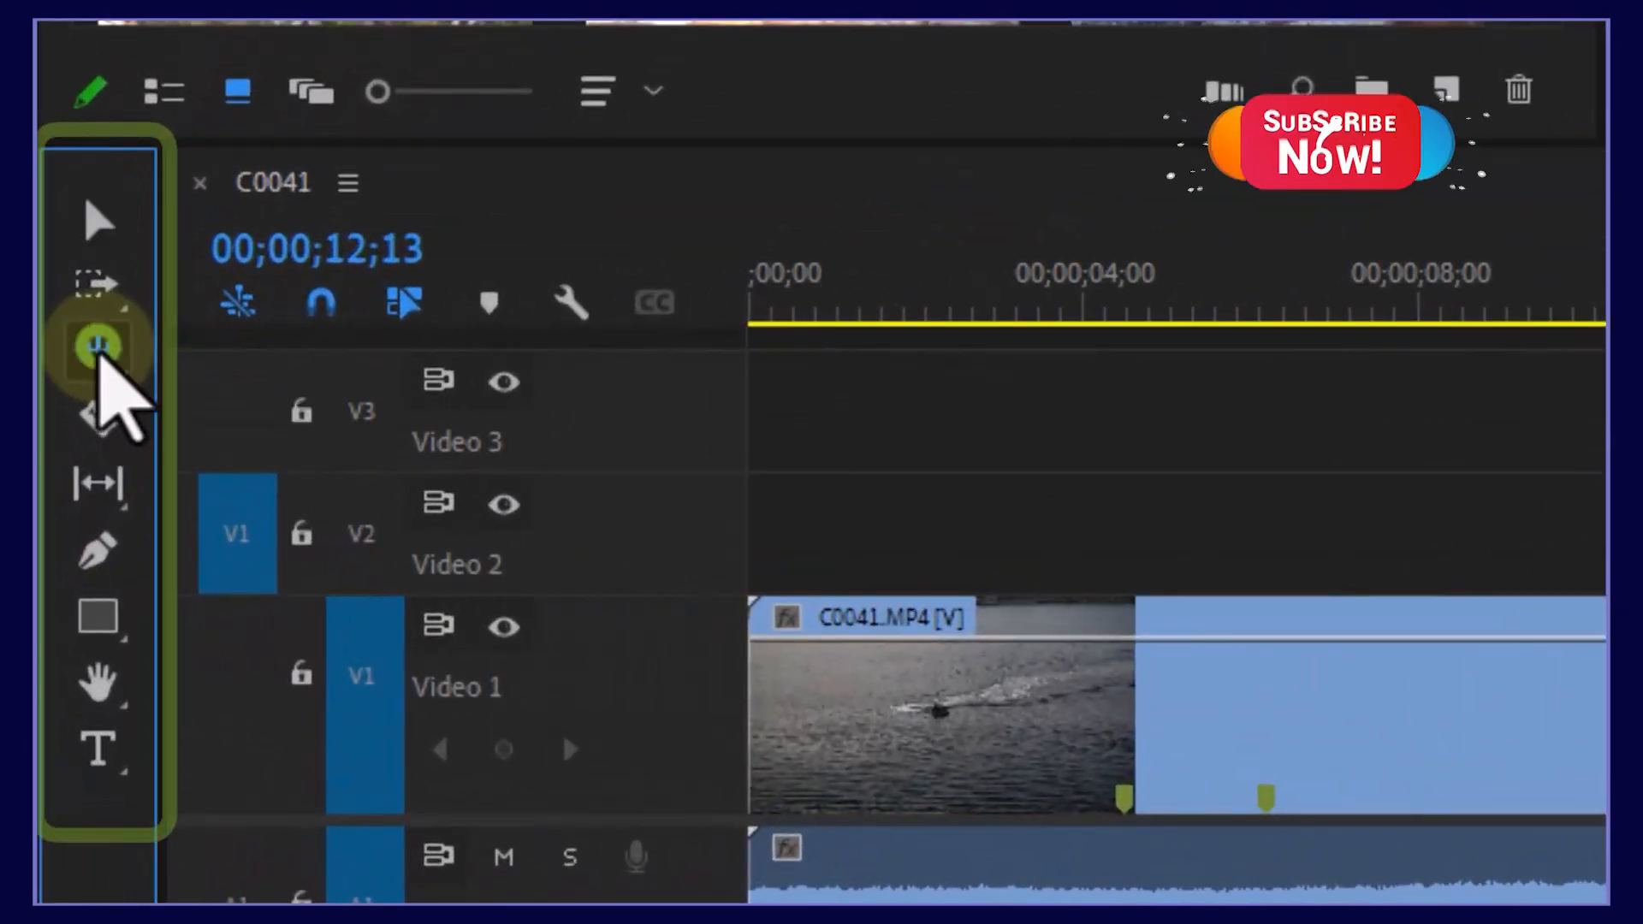
Step: Ripple-trim 4;37 off C0012's head with the Ripple Edit Tool, keeping no gap
{"action": "left_click", "coordinate": [78, 433]}
{"action": "left_click", "coordinate": [229, 358]}
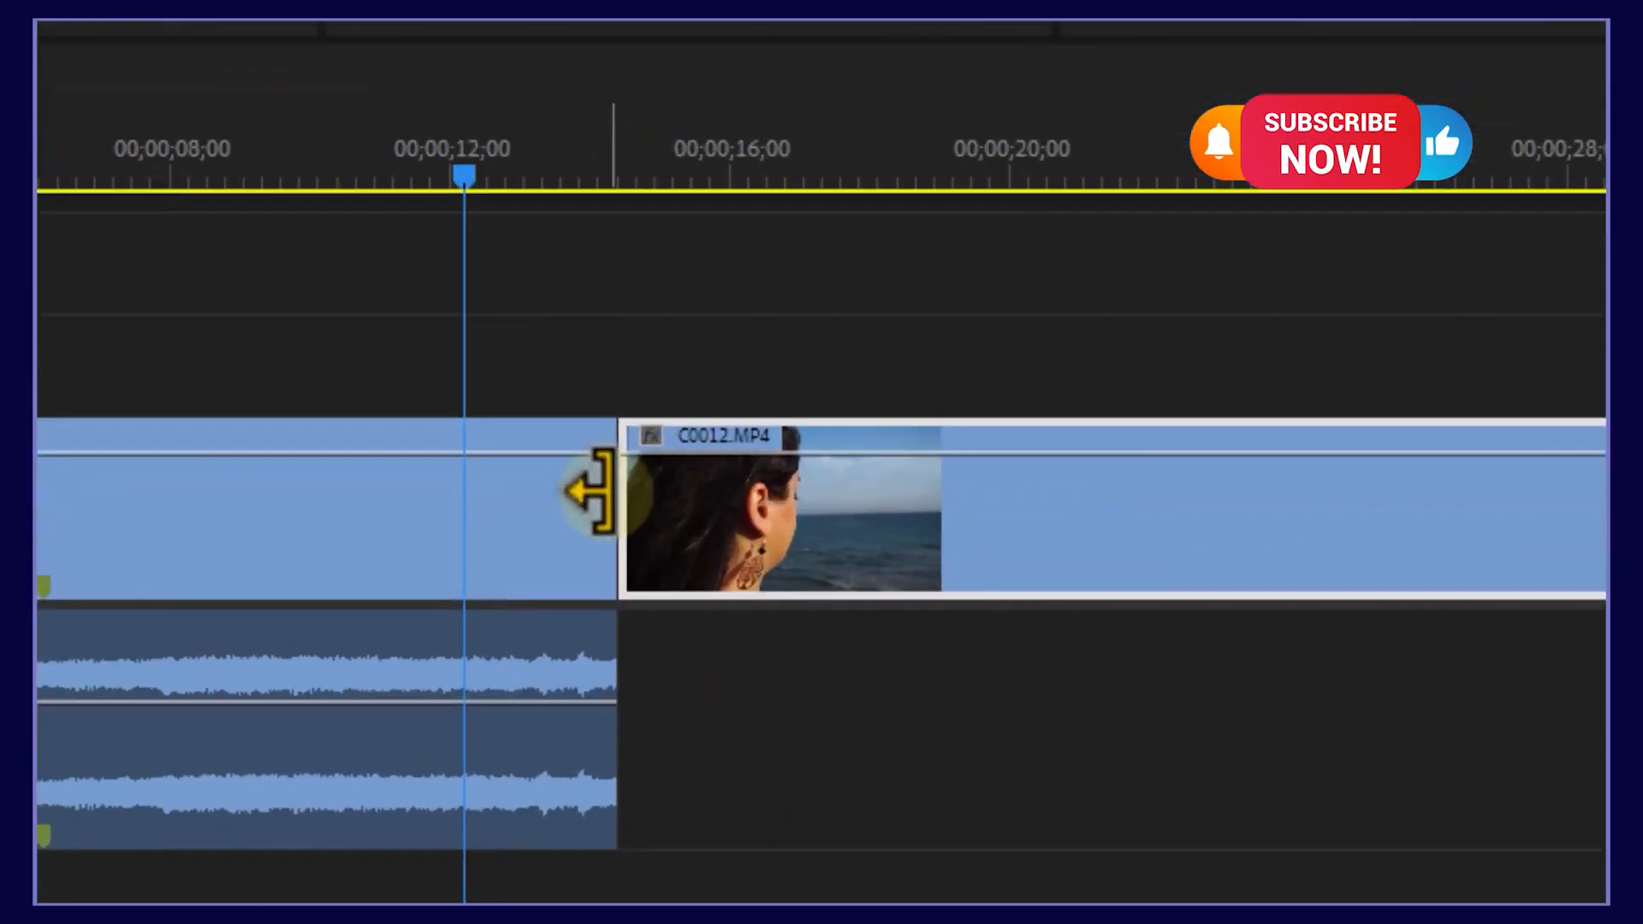
{"action": "left_click_drag", "start_coordinate": [590, 492], "coordinate": [464, 488]}
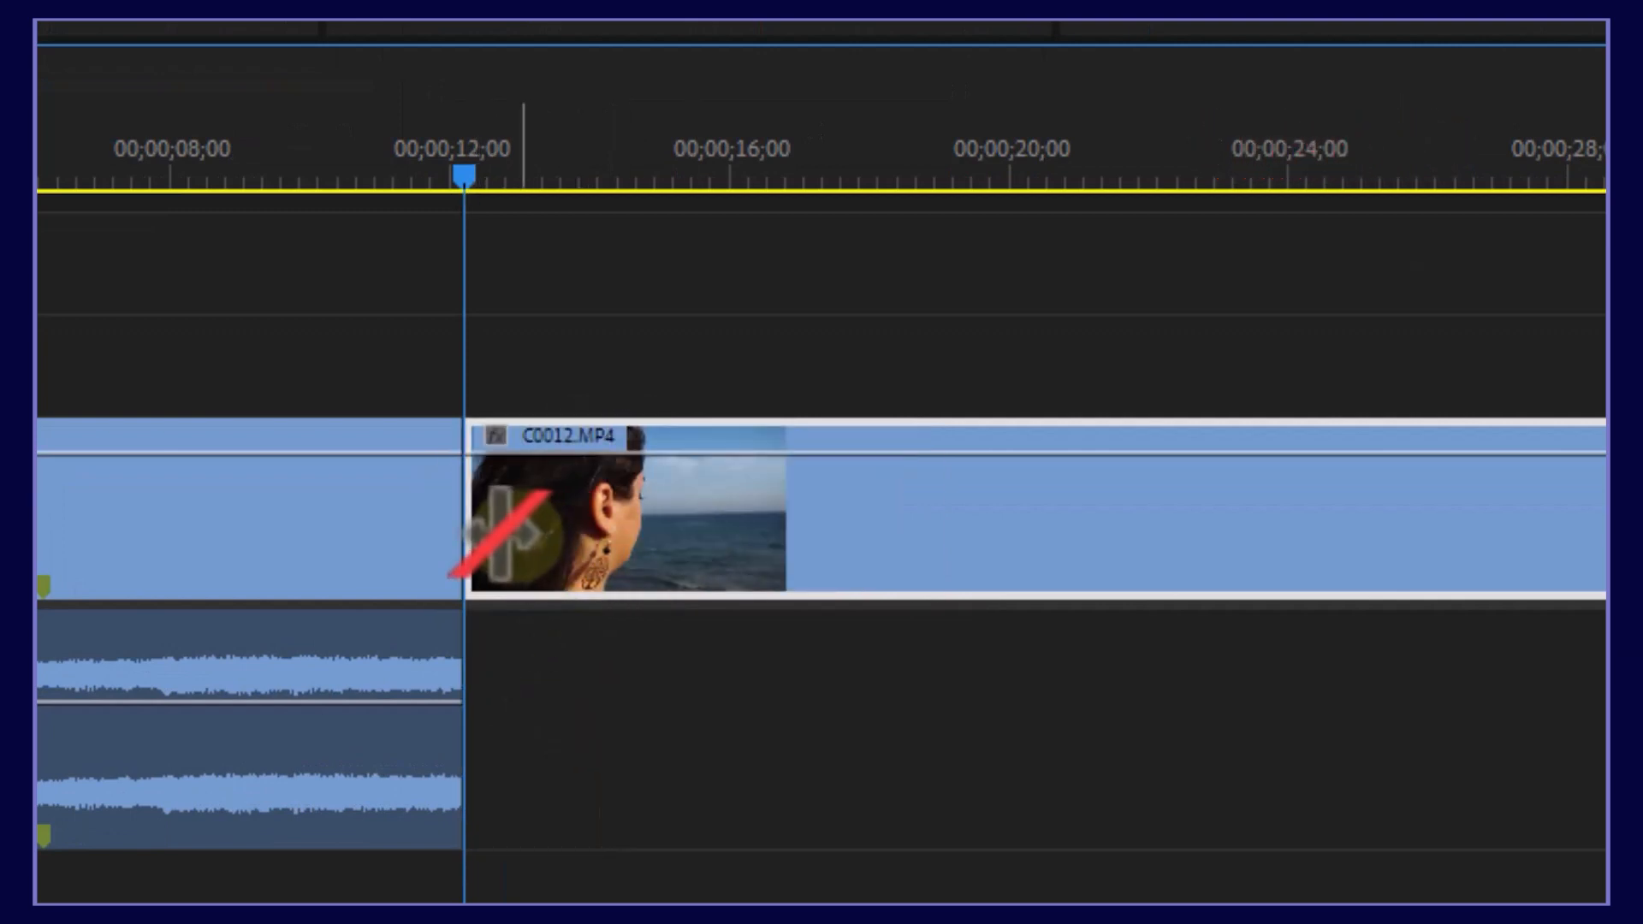
{"action": "left_click_drag", "start_coordinate": [481, 515], "coordinate": [820, 524]}
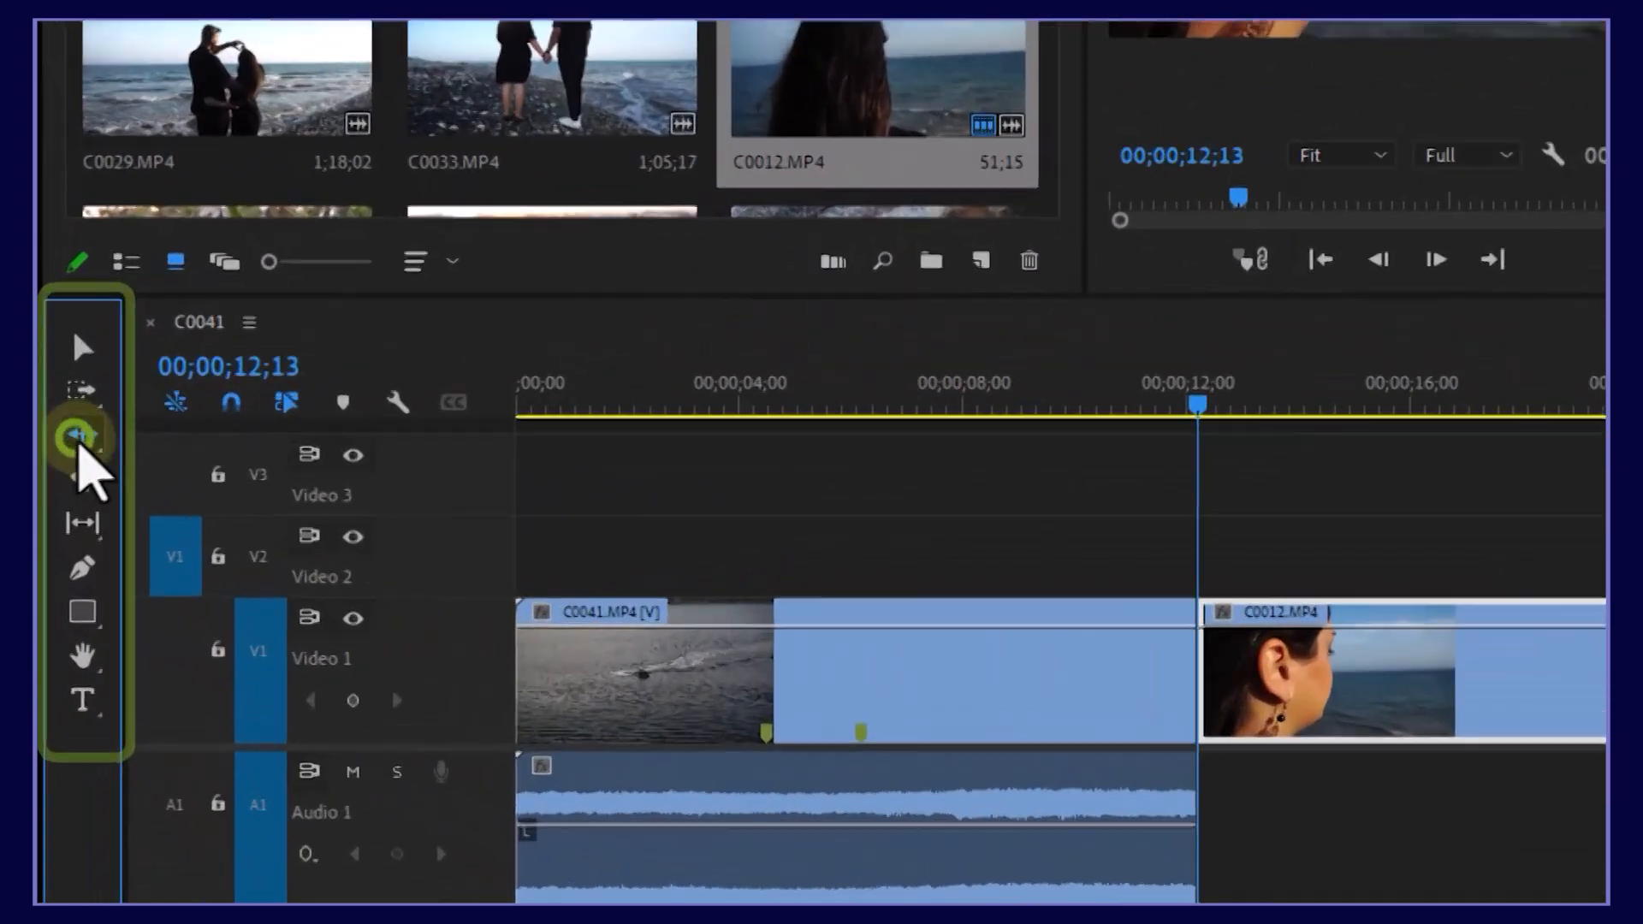
{"action": "left_click", "coordinate": [59, 517]}
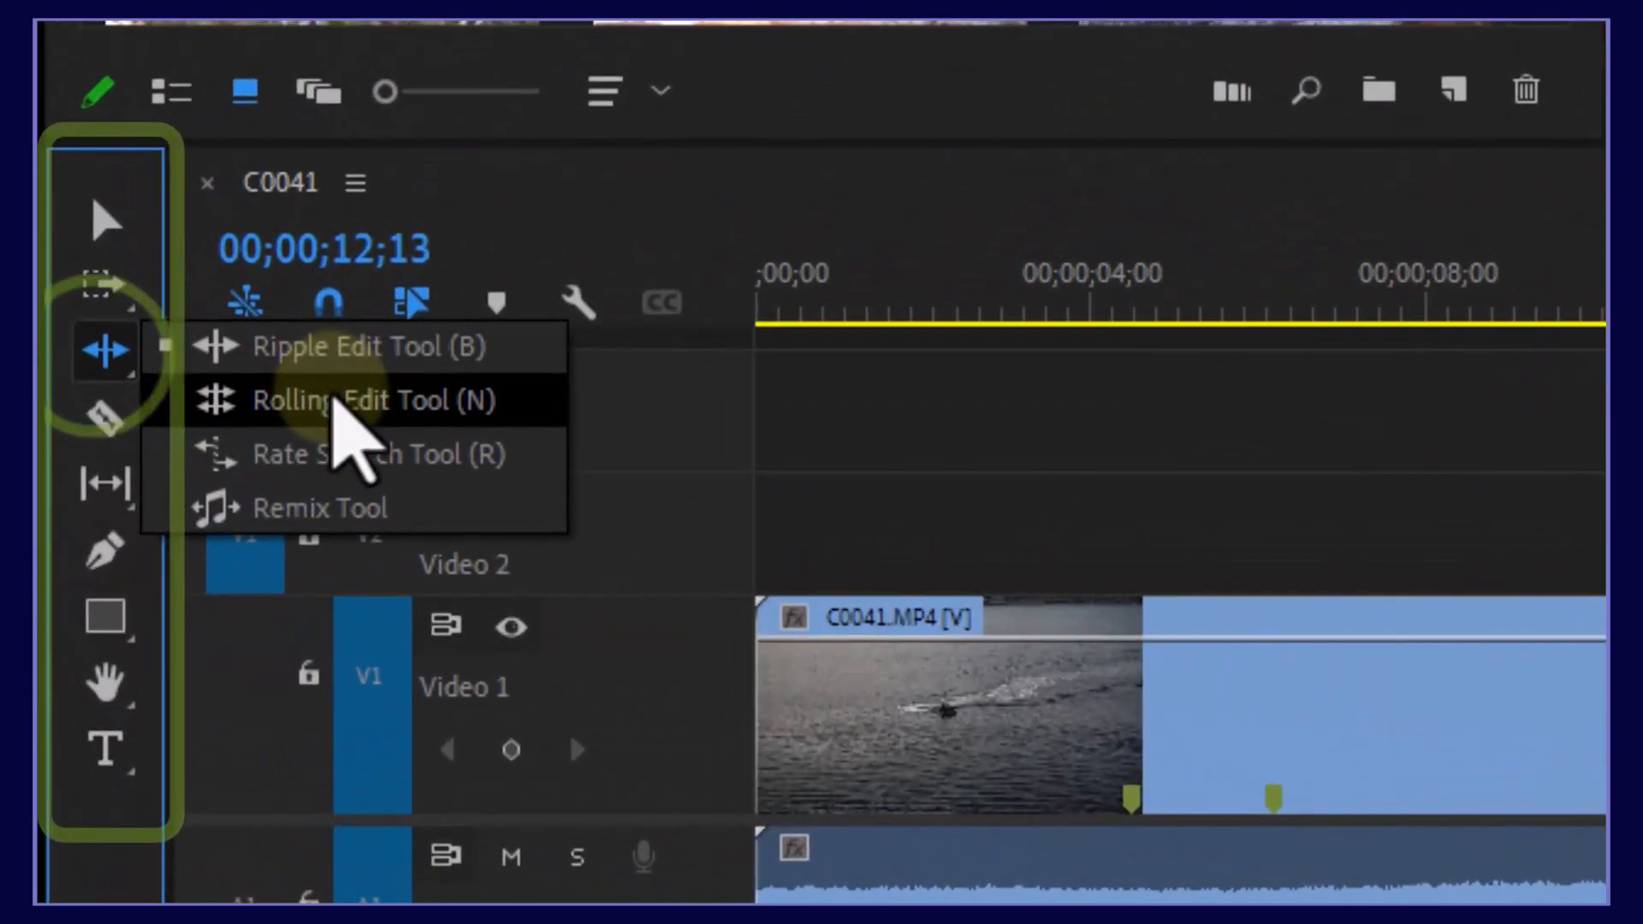
Step: Roll the C0041/C0012 cut later to about 00;00;15;07 with the Rolling Edit Tool
{"action": "left_click", "coordinate": [338, 409]}
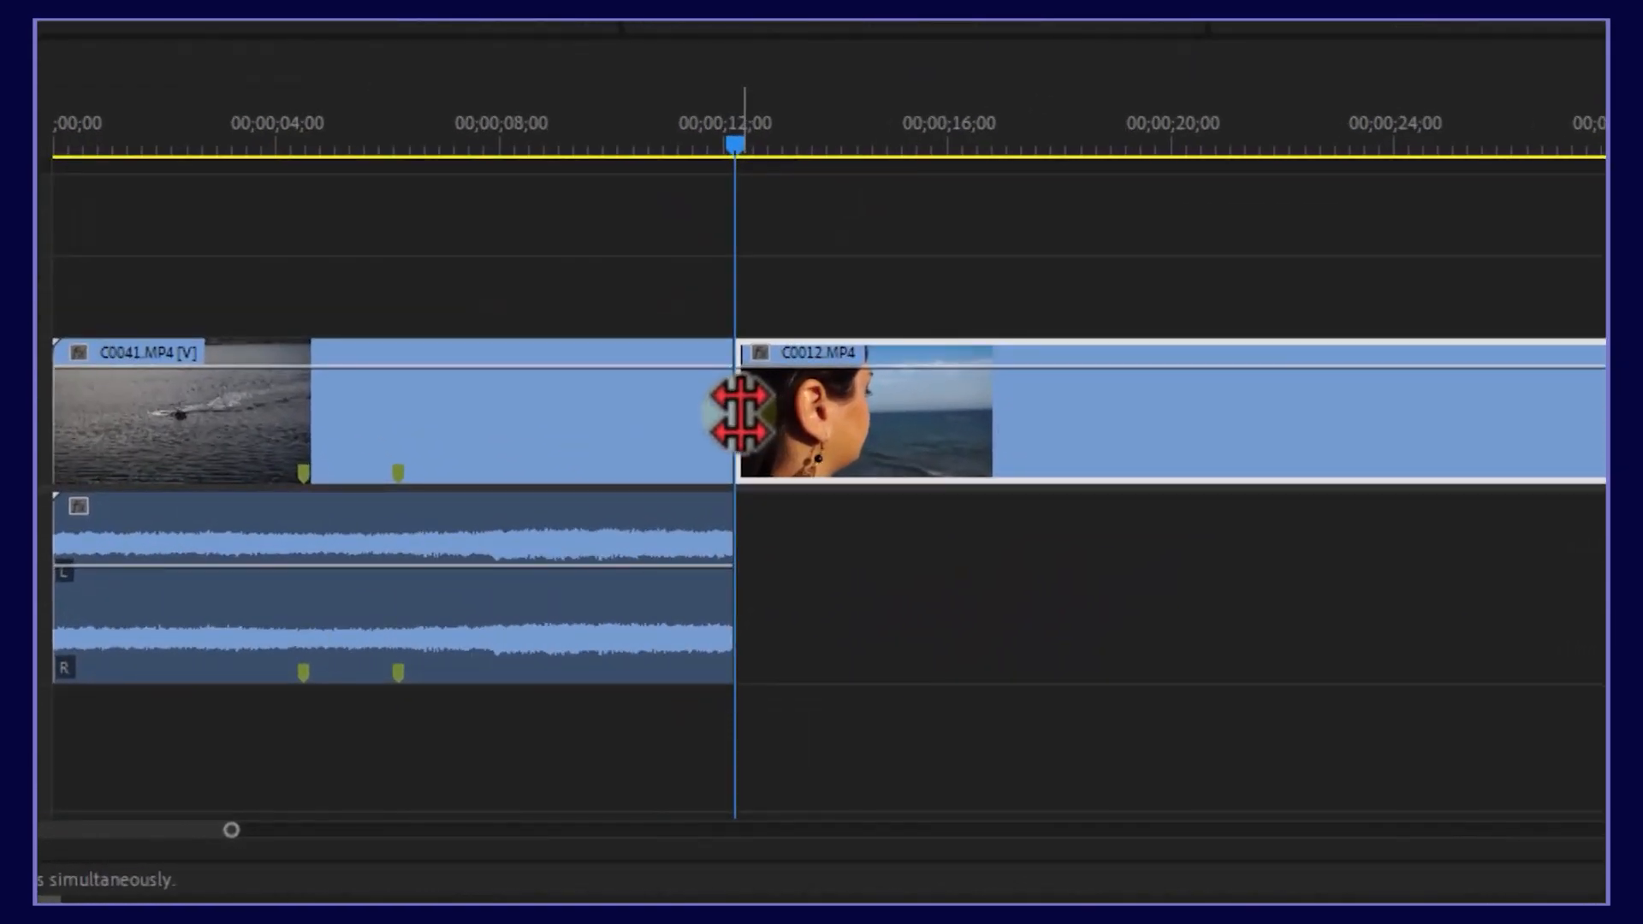
{"action": "left_click_drag", "start_coordinate": [737, 415], "coordinate": [1139, 417]}
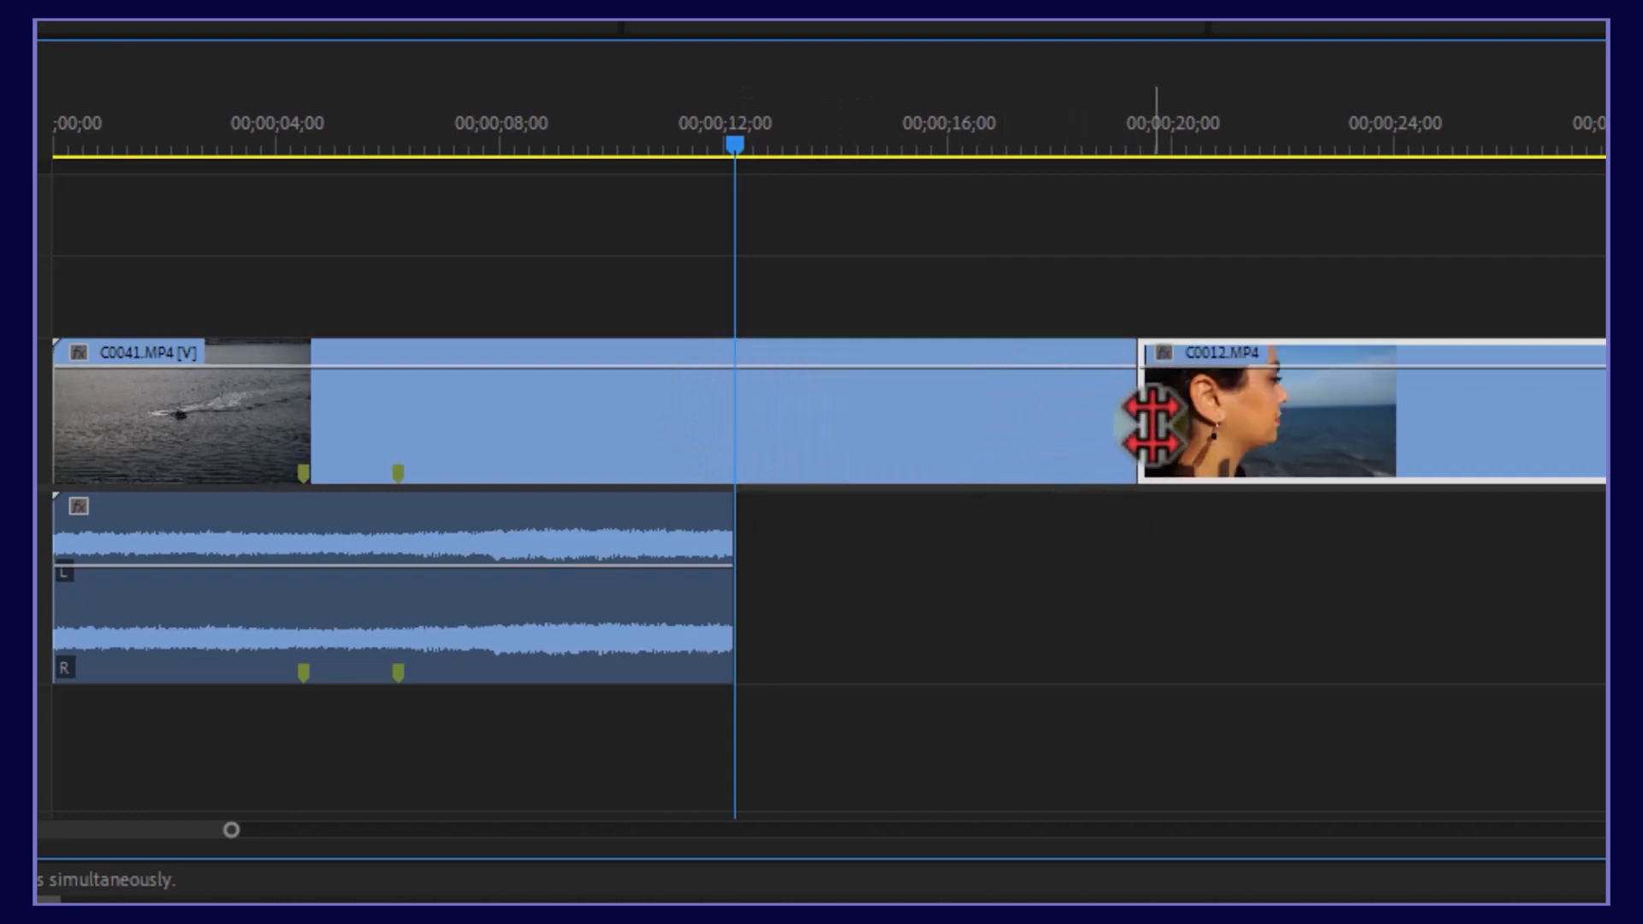
{"action": "left_click_drag", "start_coordinate": [1146, 423], "coordinate": [909, 439]}
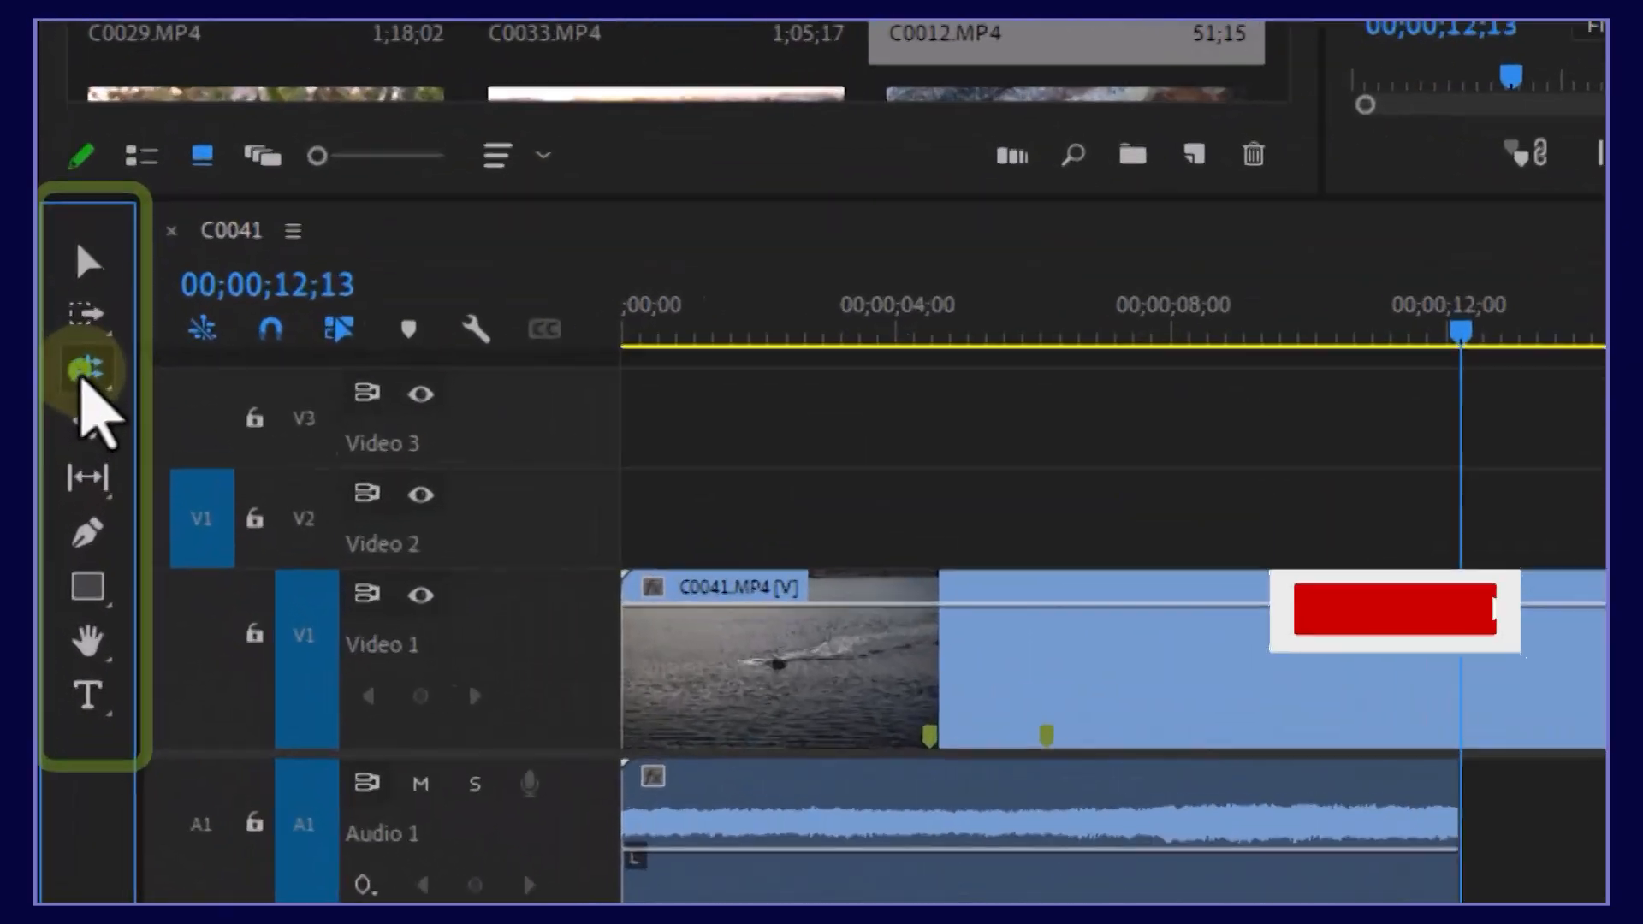
{"action": "left_click", "coordinate": [84, 373]}
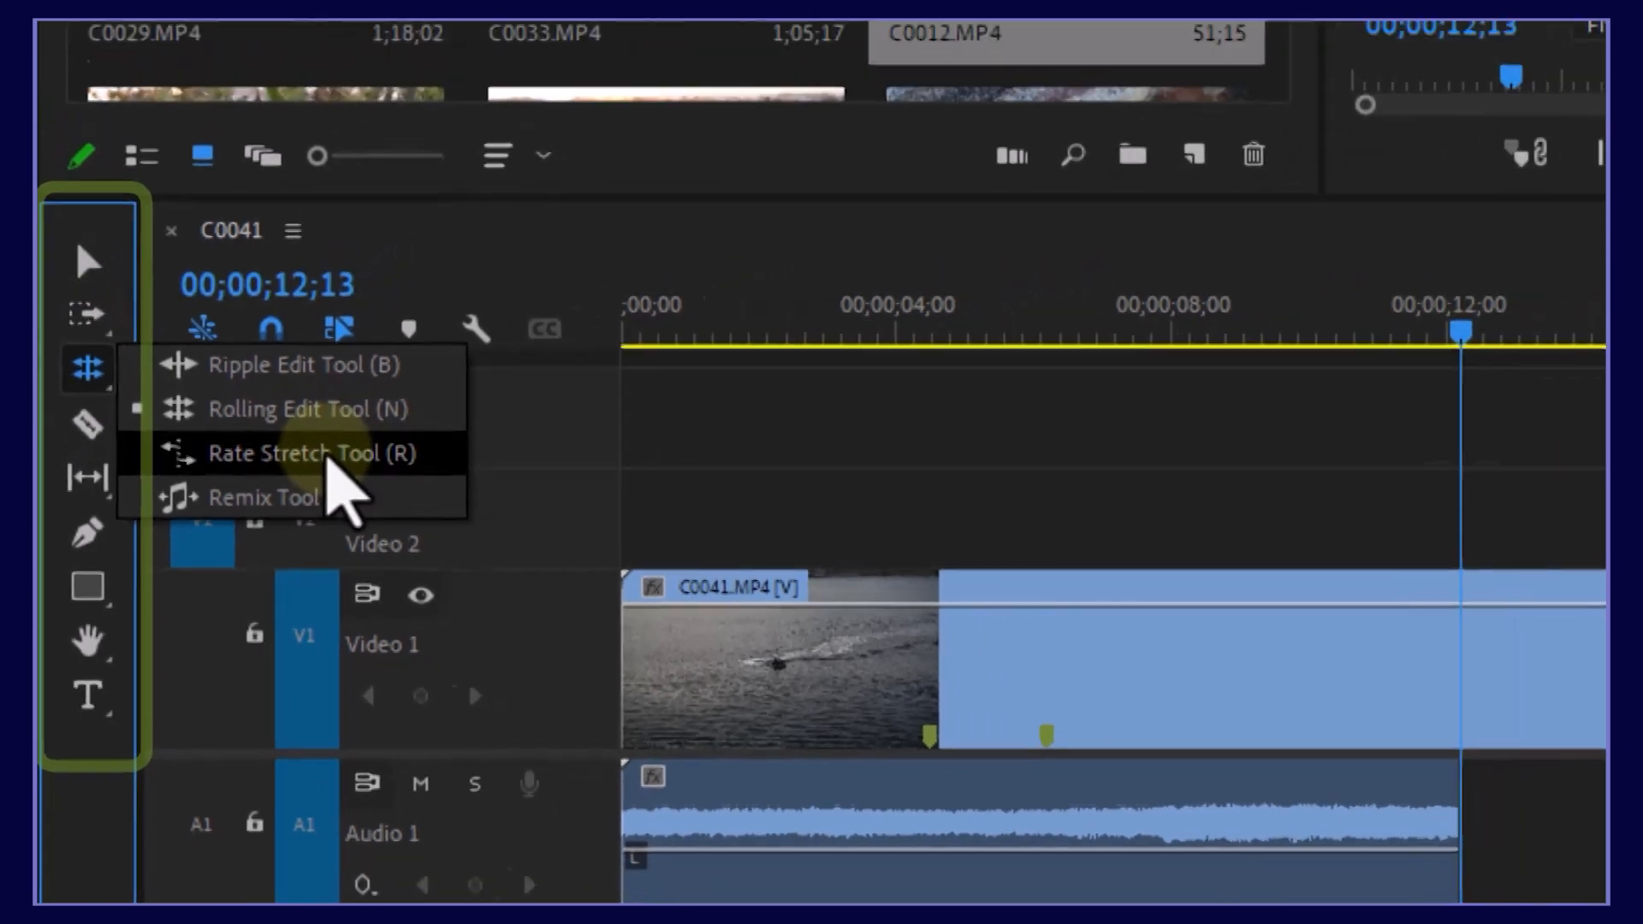
Step: Rate-stretch C0041 to 131.64% speed, undoing a trial stretch on C0012
{"action": "left_click", "coordinate": [443, 418]}
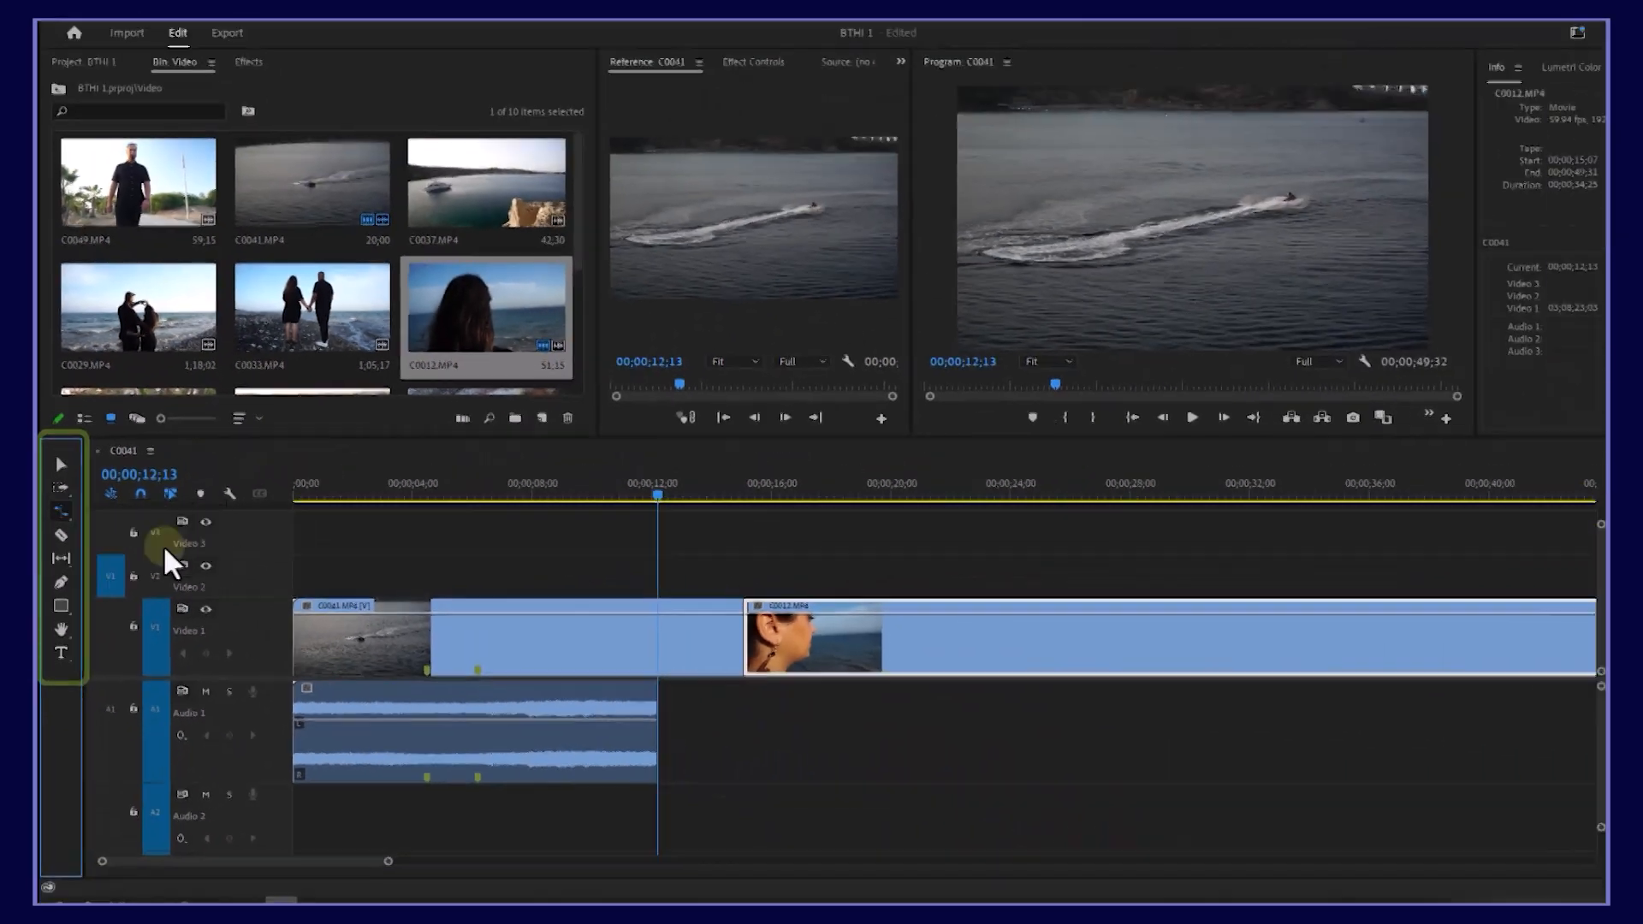
{"action": "left_click_drag", "start_coordinate": [691, 648], "coordinate": [595, 645]}
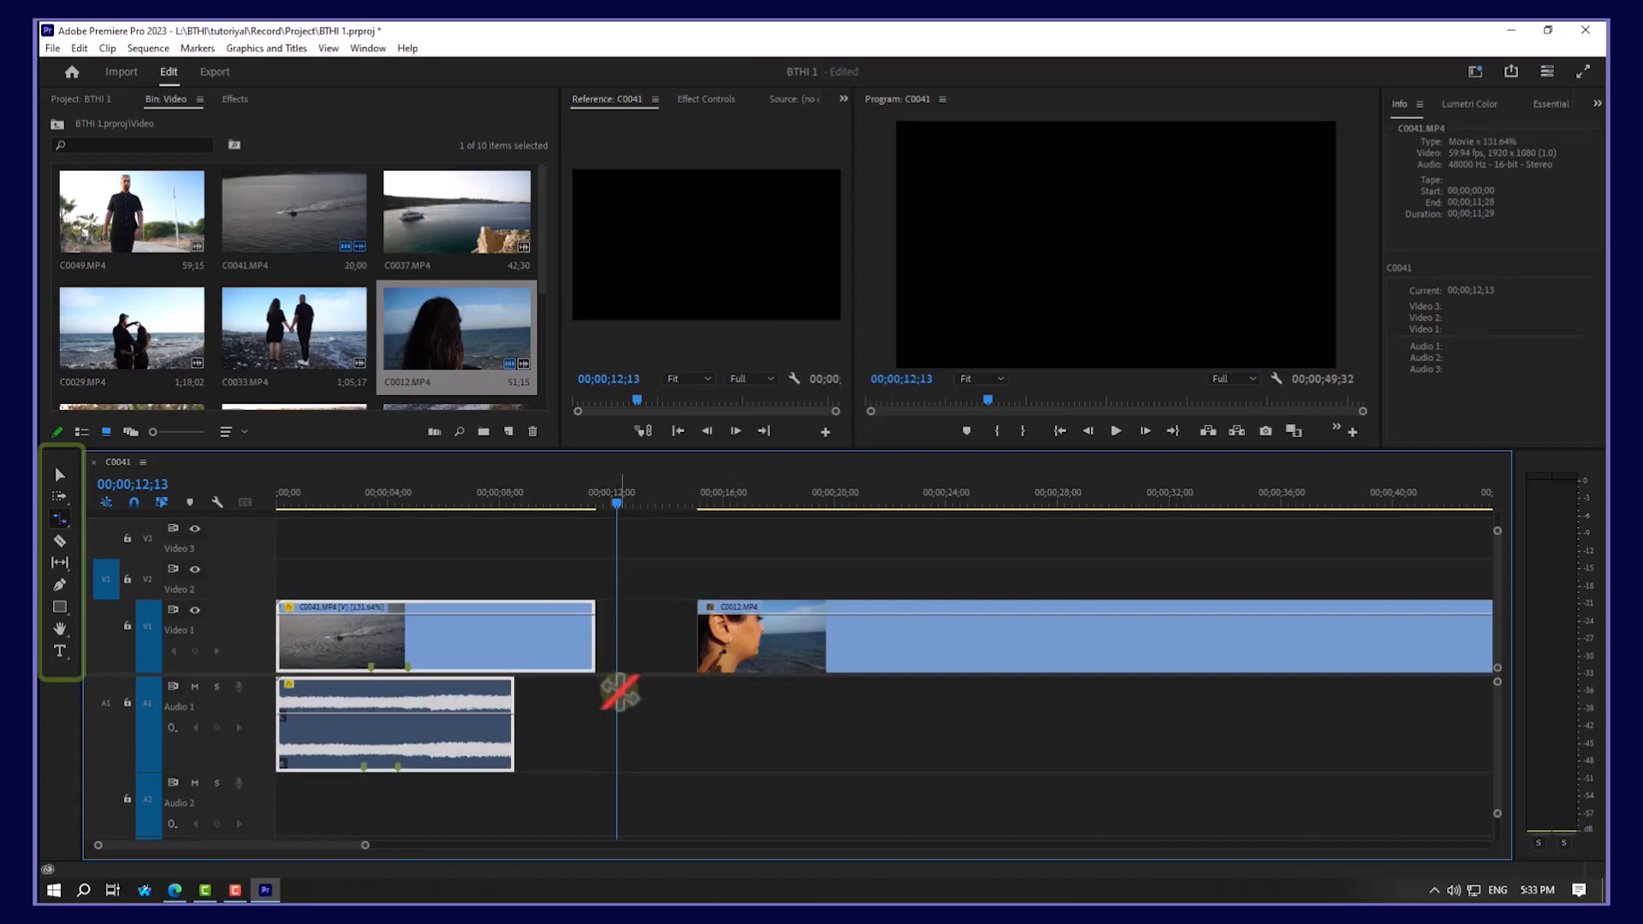
{"action": "left_click_drag", "start_coordinate": [707, 650], "coordinate": [911, 651]}
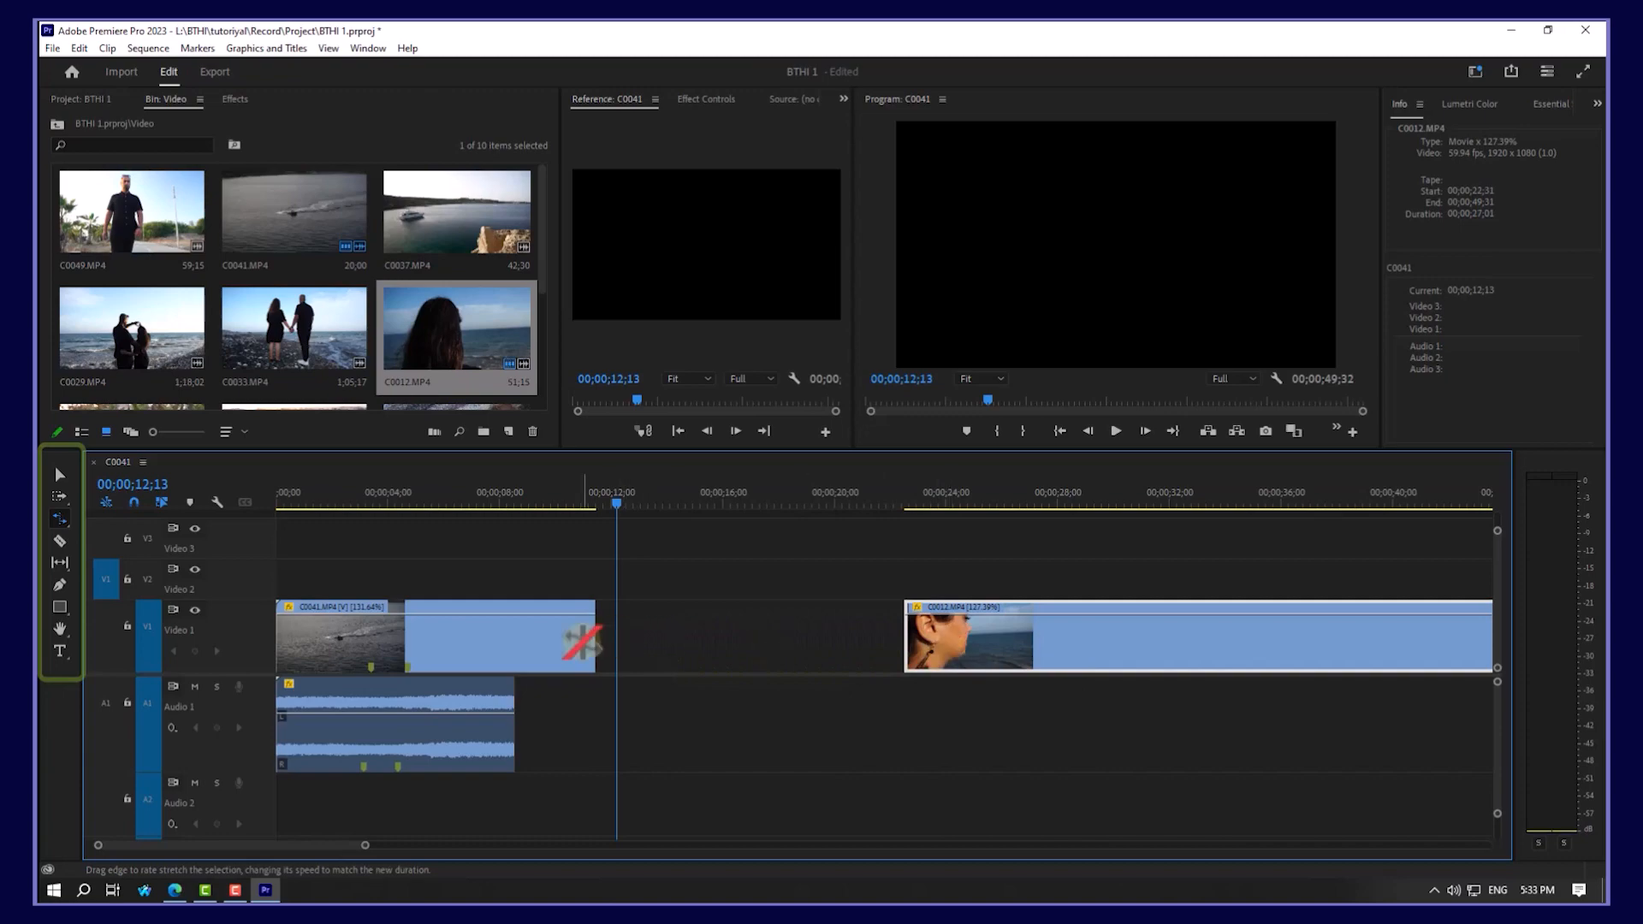
{"action": "key", "text": "ctrl+z"}
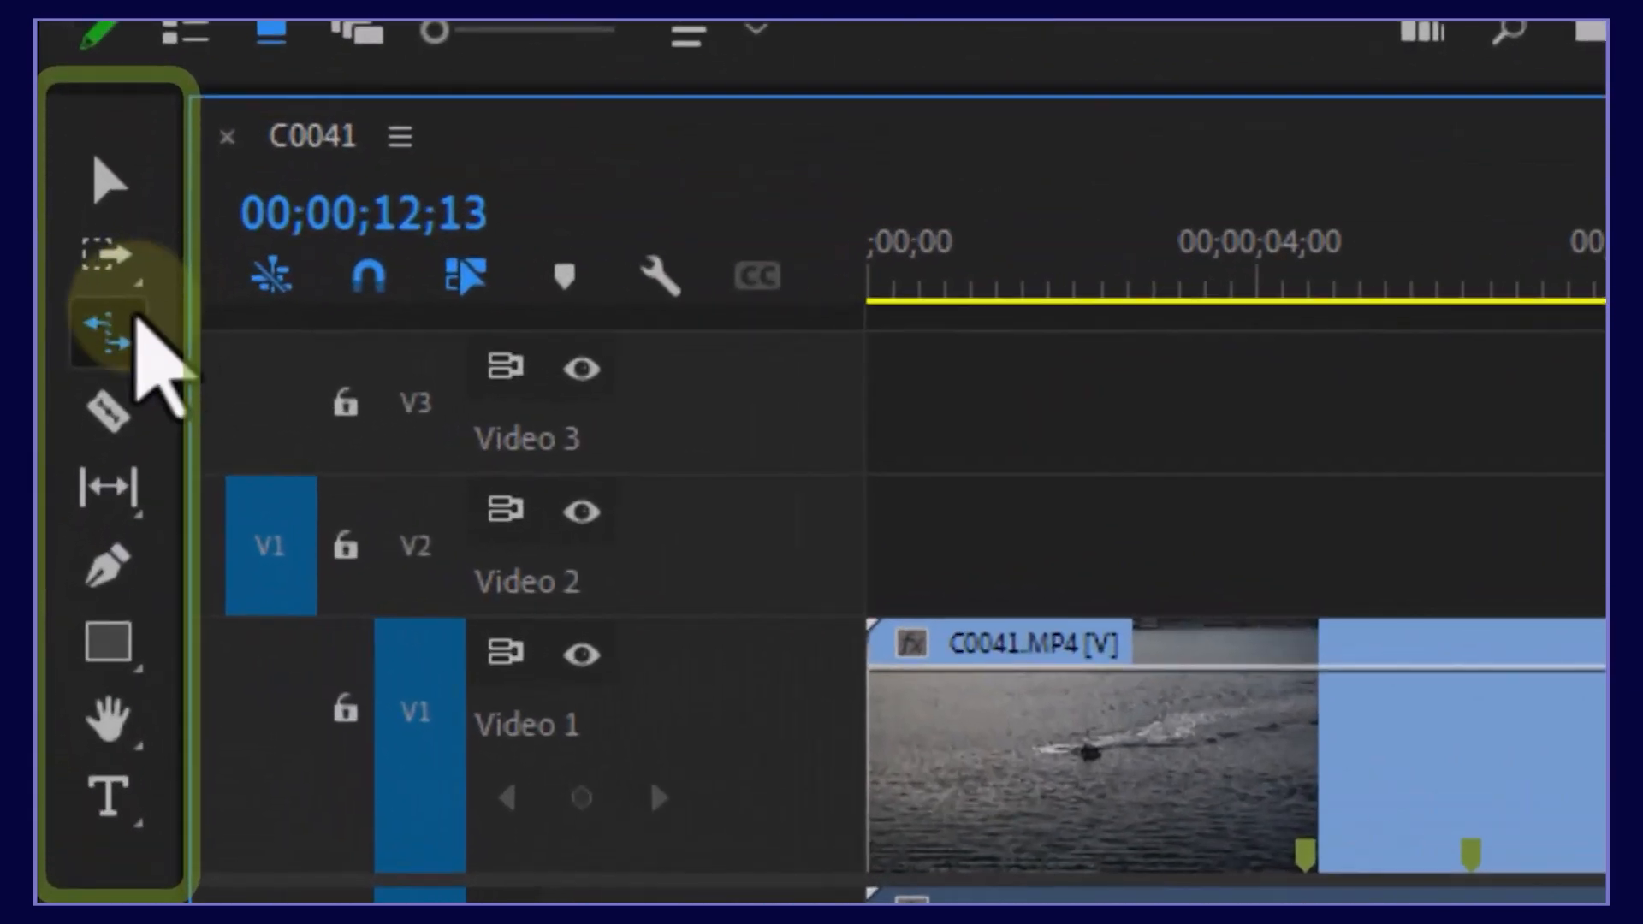
{"action": "left_click", "coordinate": [135, 316]}
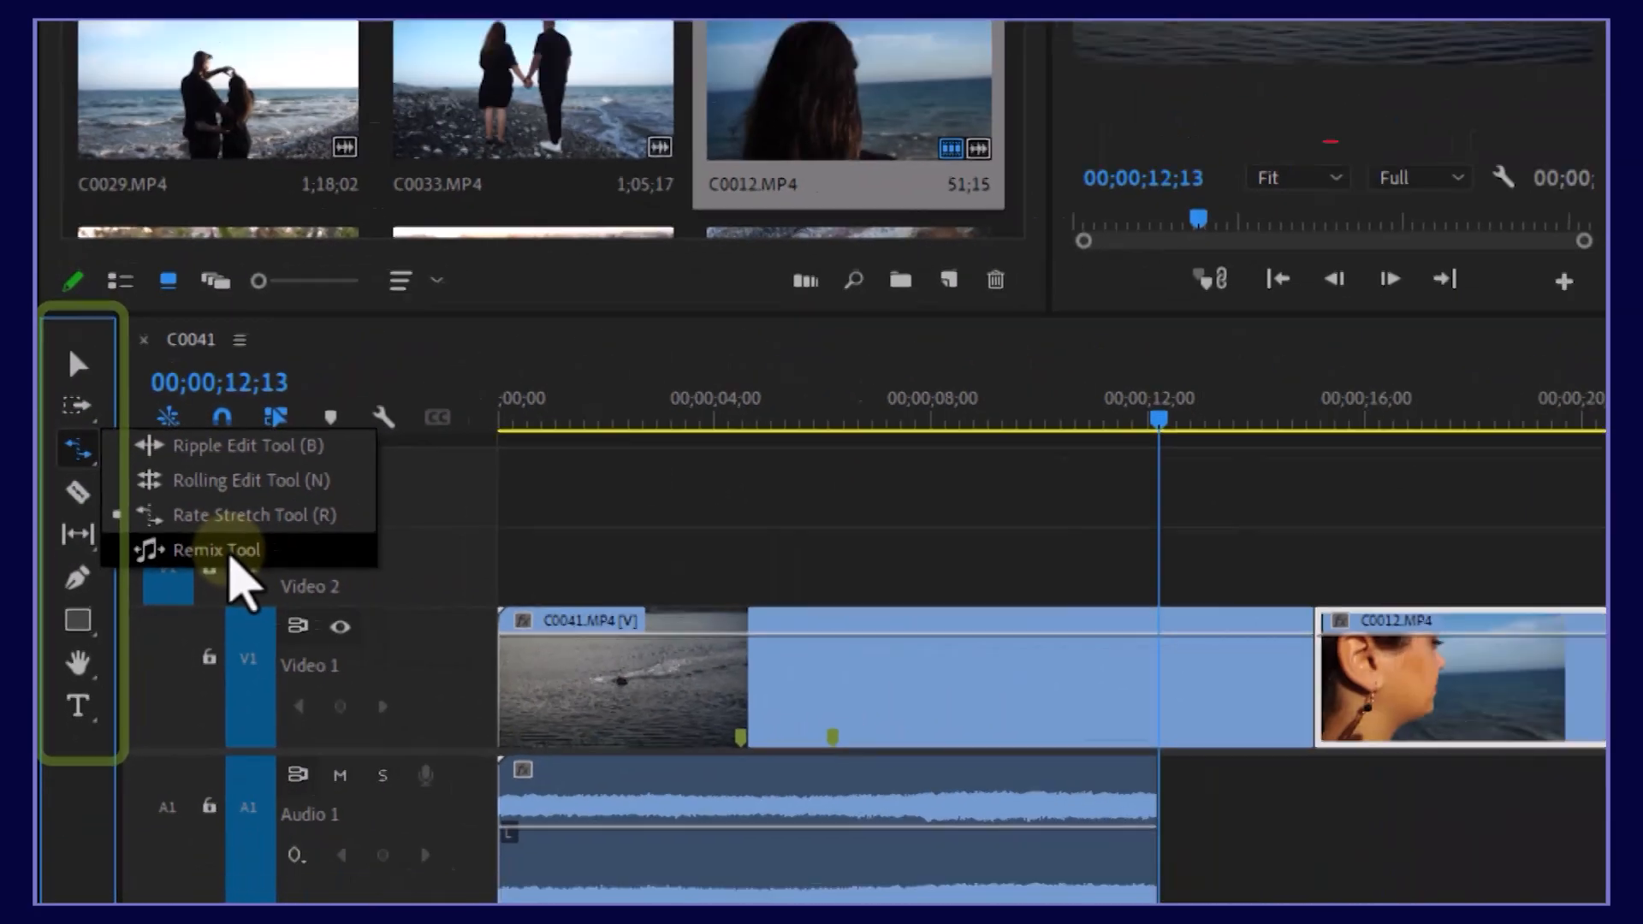
{"action": "left_click", "coordinate": [230, 557]}
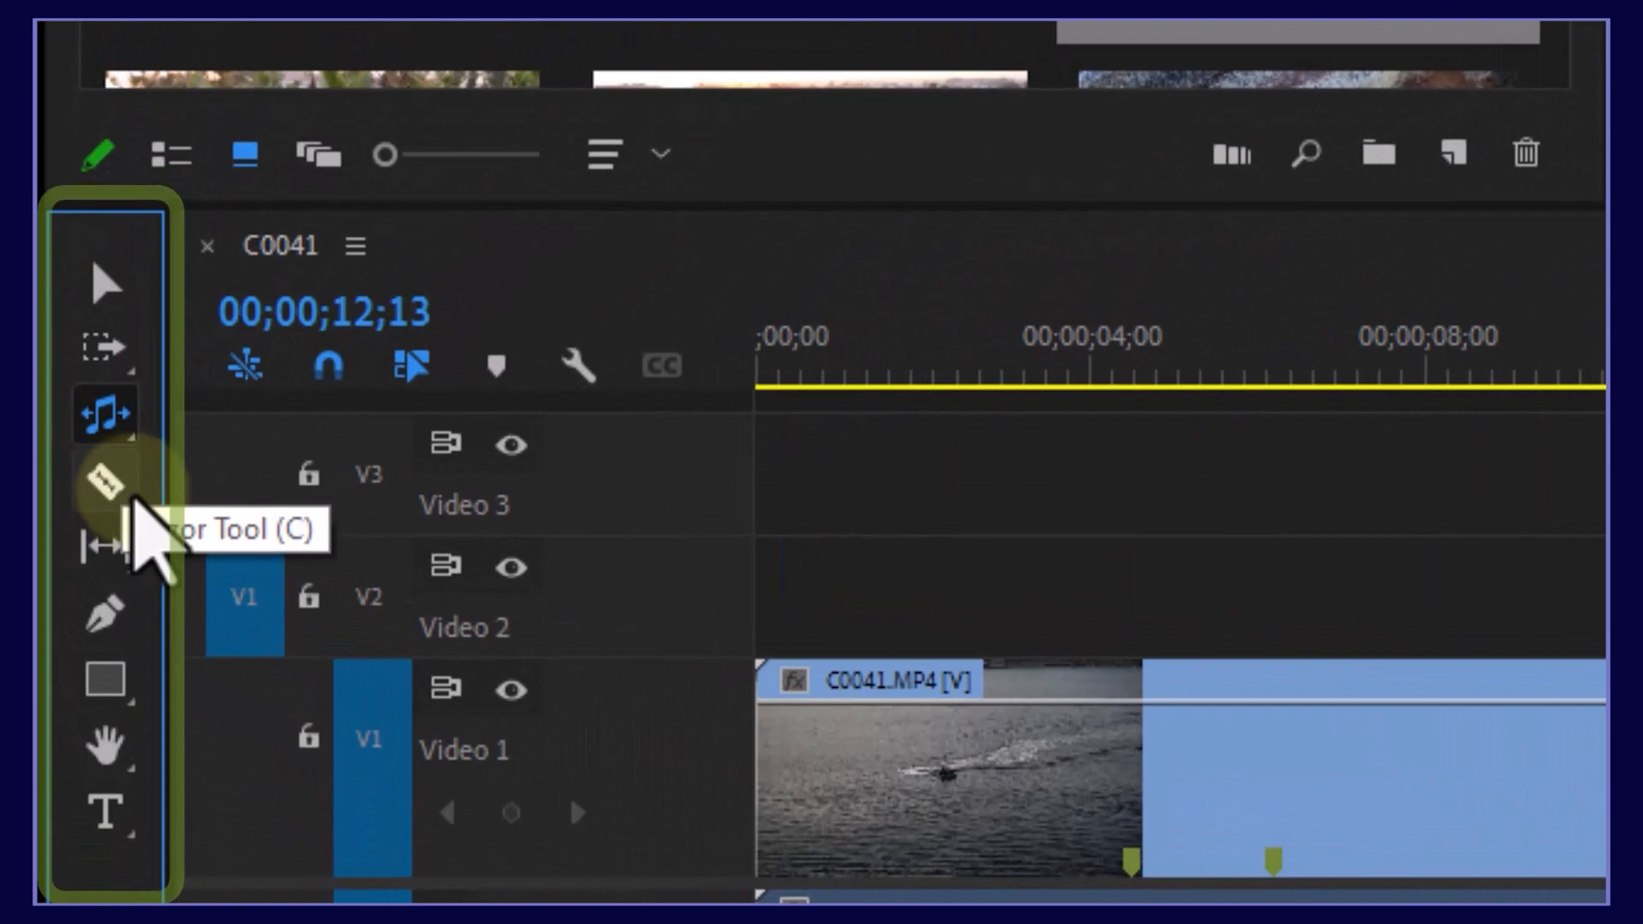
{"action": "left_click", "coordinate": [132, 500]}
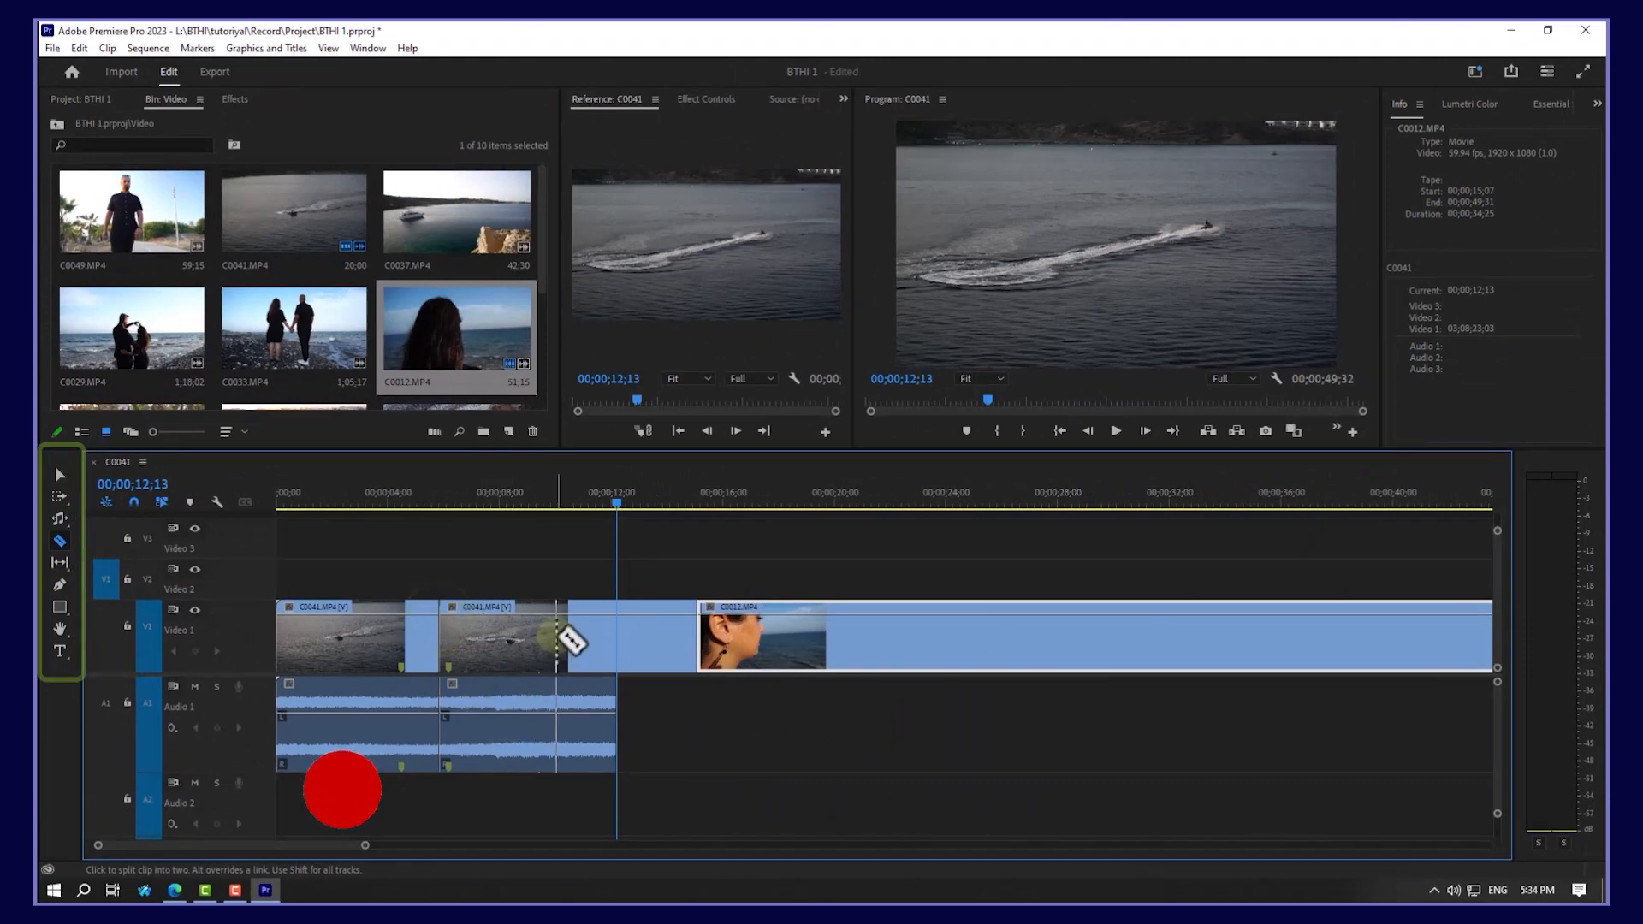
{"action": "left_click", "coordinate": [800, 638]}
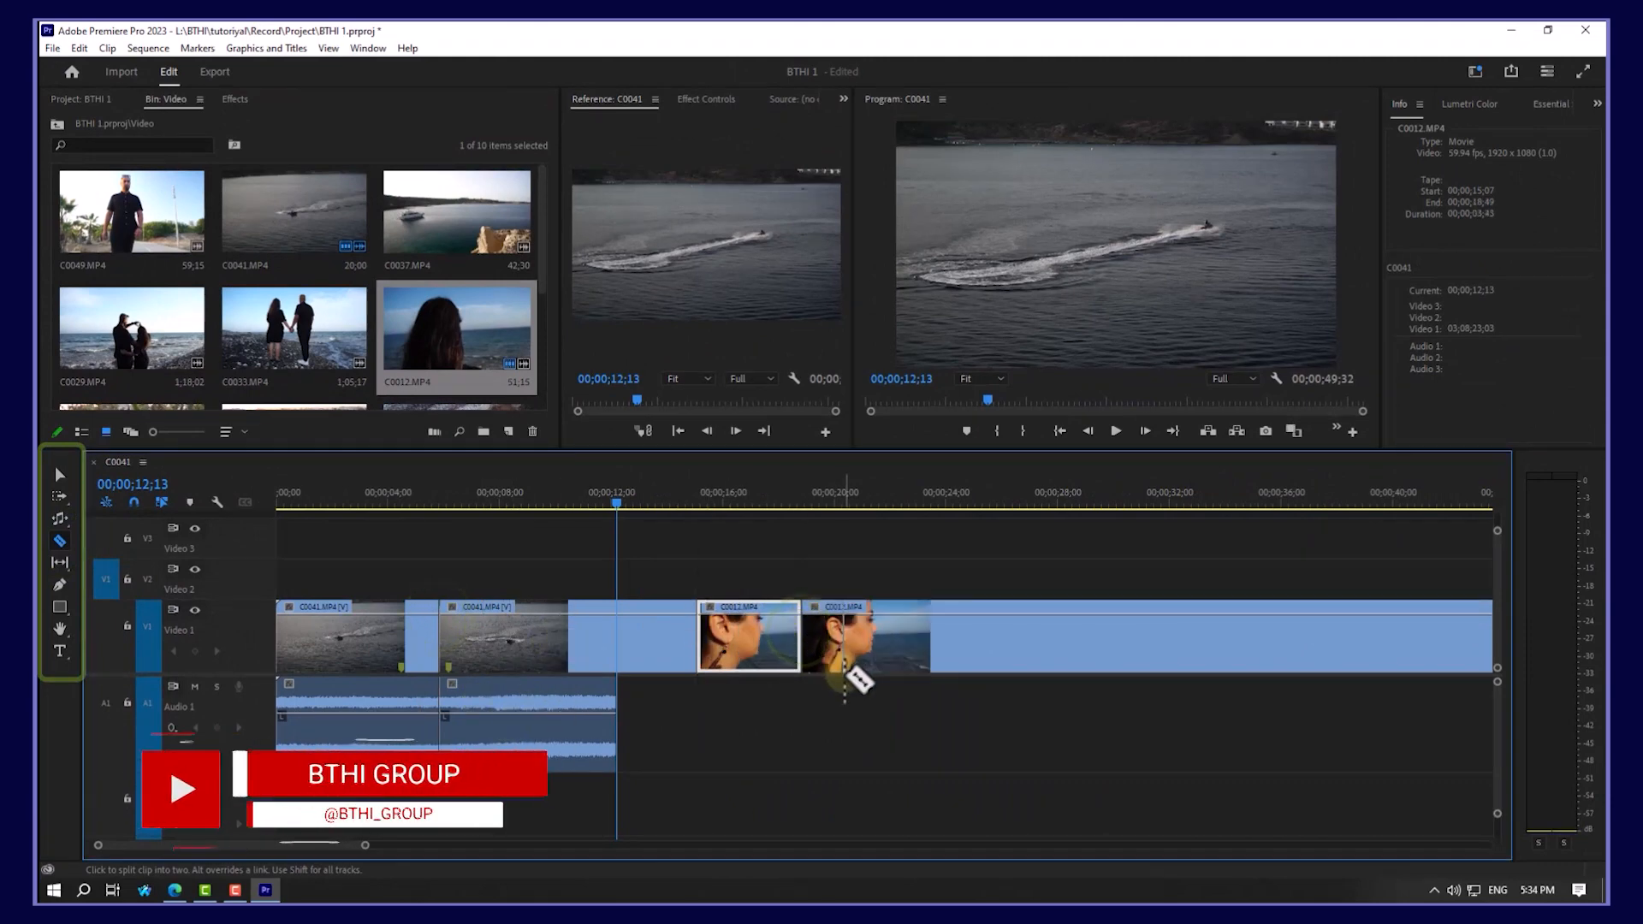
{"action": "left_click_drag", "start_coordinate": [741, 640], "coordinate": [950, 563]}
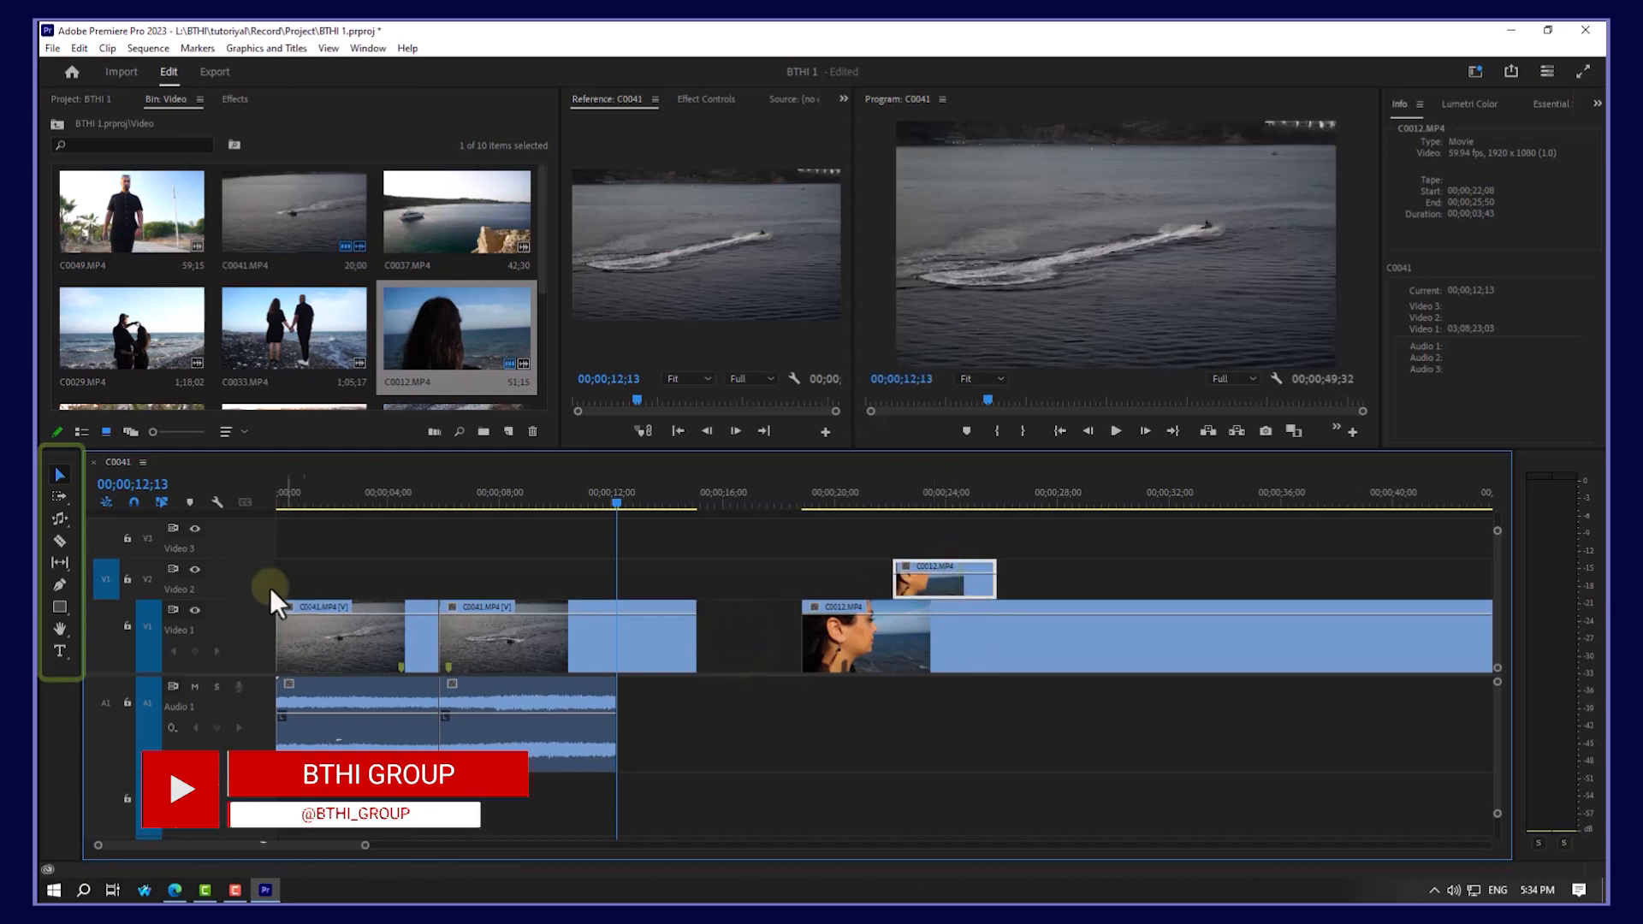
{"action": "key", "text": "c"}
{"action": "left_click", "coordinate": [949, 577]}
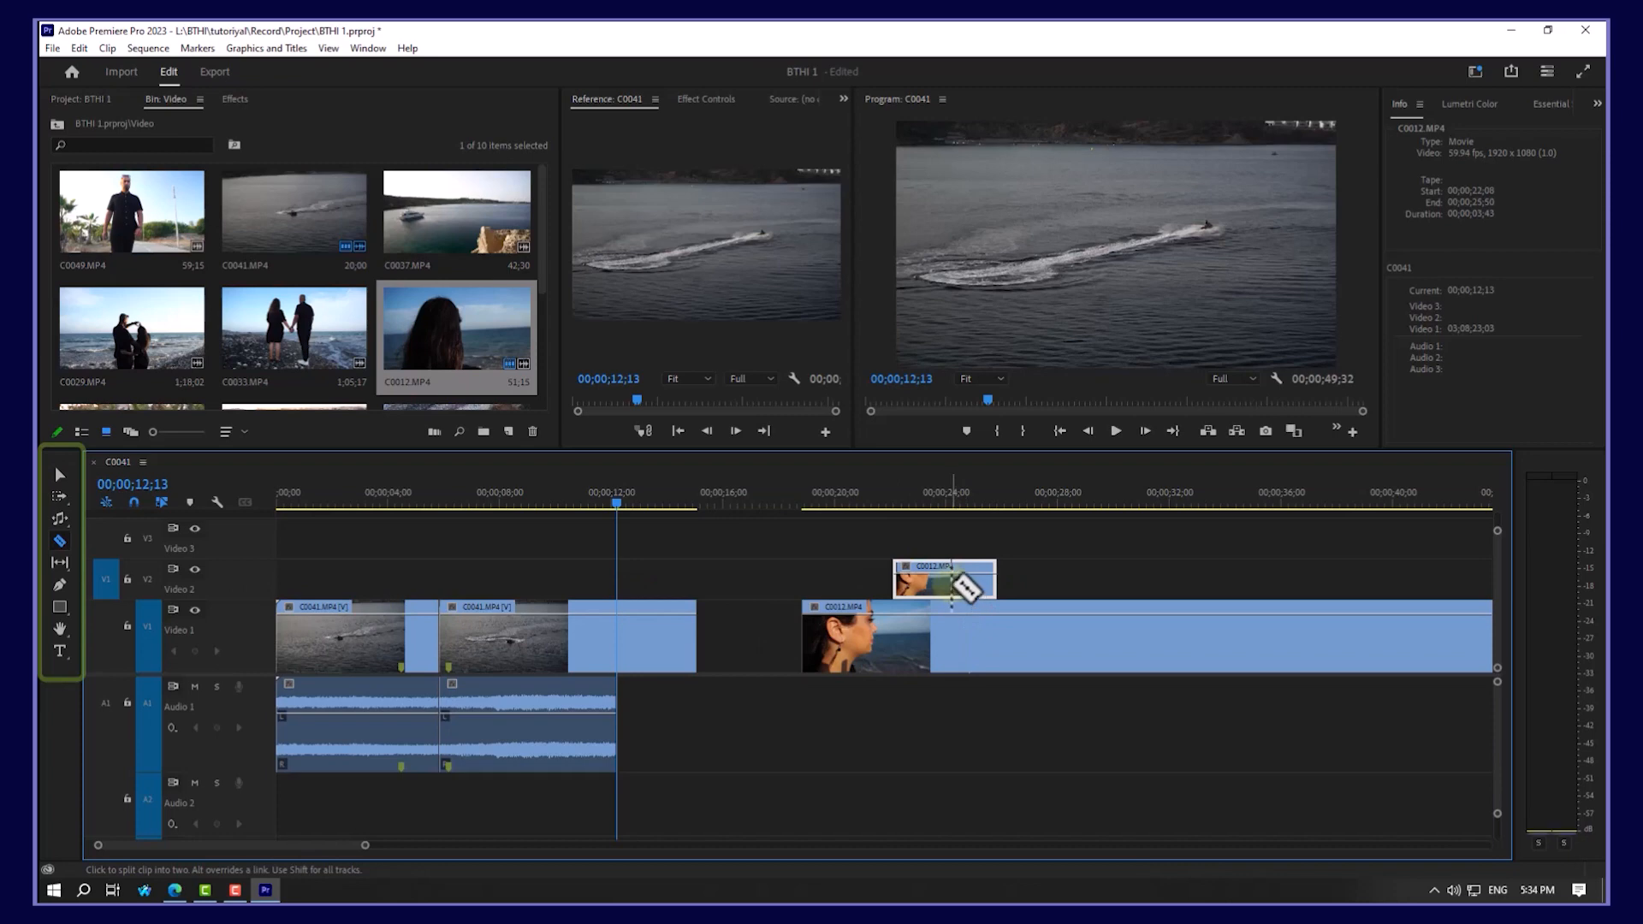
{"action": "key", "text": "shift+c"}
{"action": "left_click", "coordinate": [942, 580]}
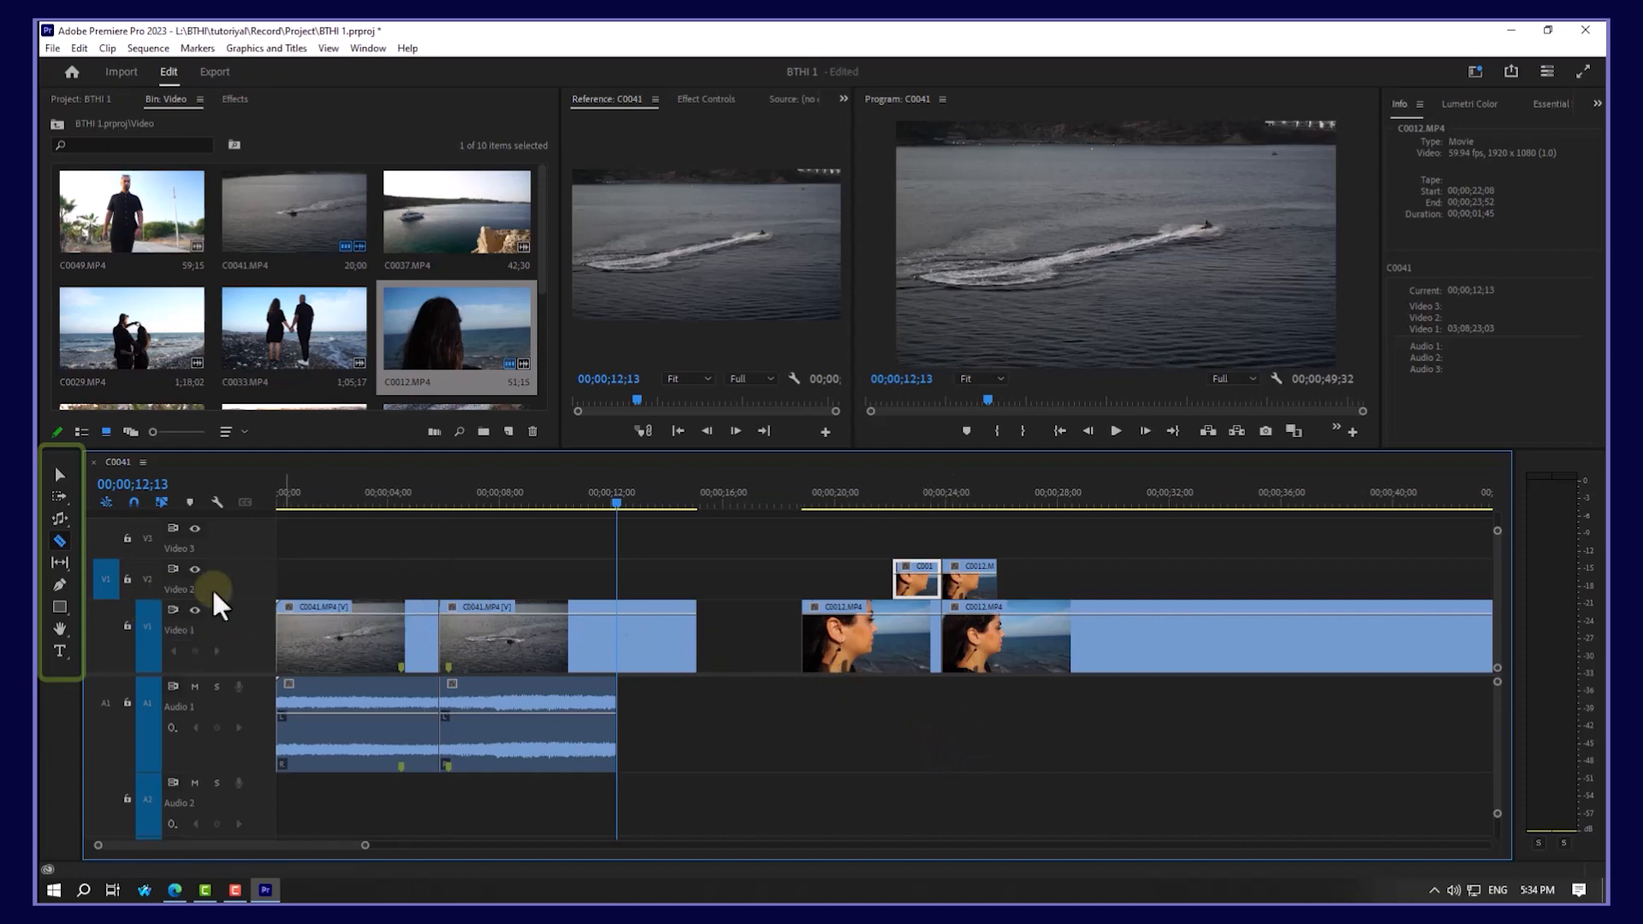
{"action": "key", "text": "ctrl+z"}
{"action": "key", "text": "ctrl+z"}
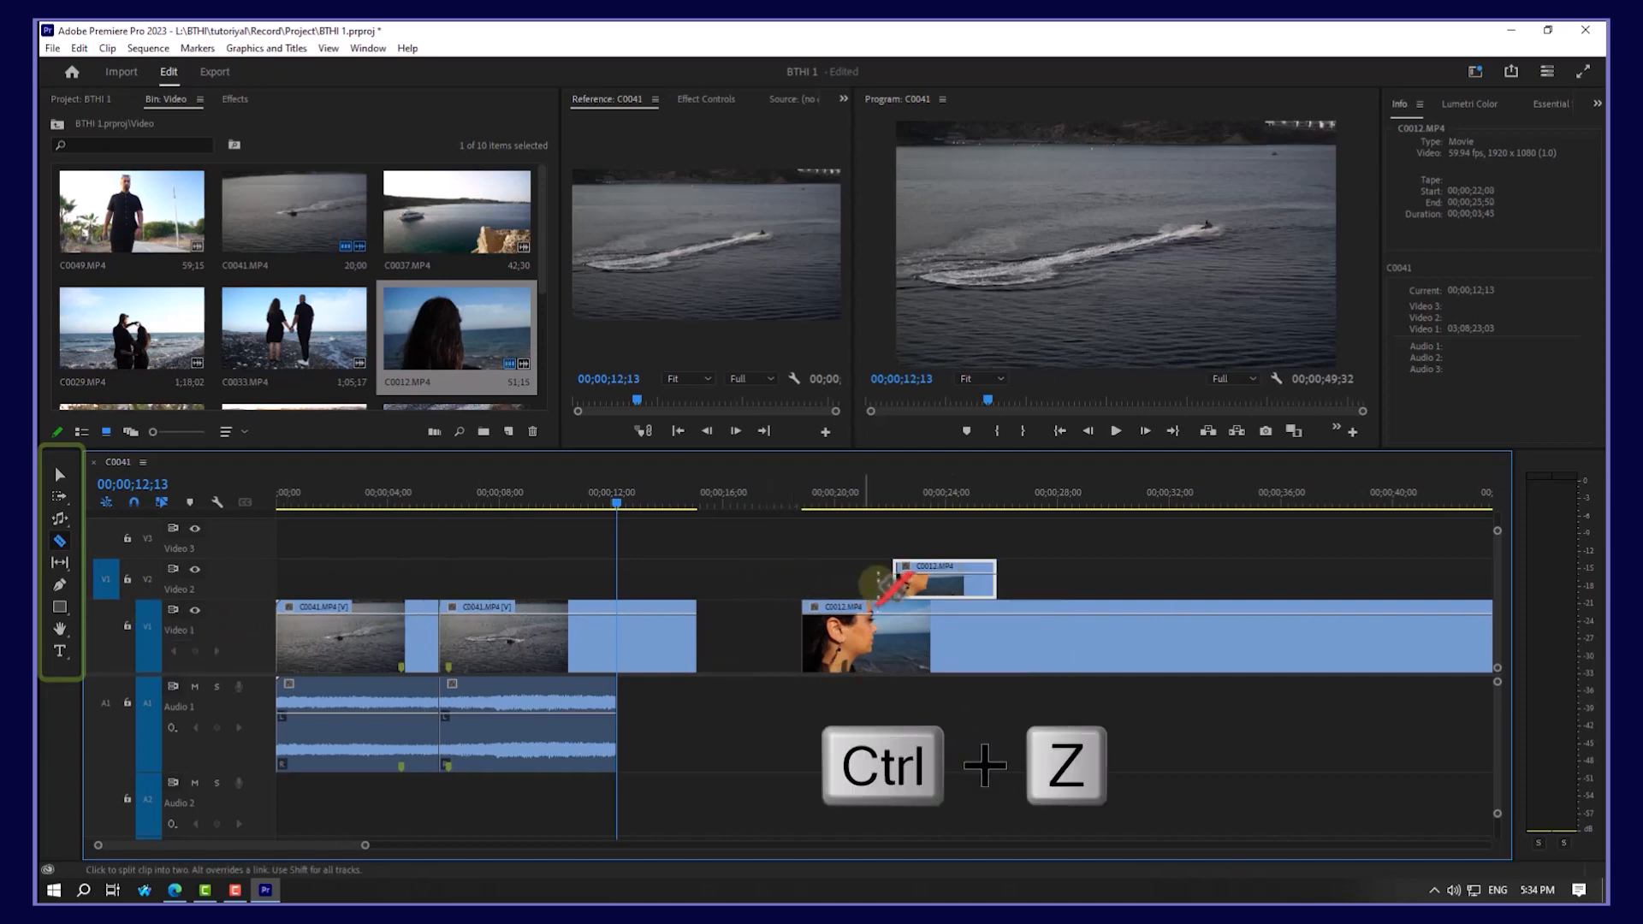
{"action": "key", "text": "ctrl+z"}
{"action": "key", "text": "ctrl+z"}
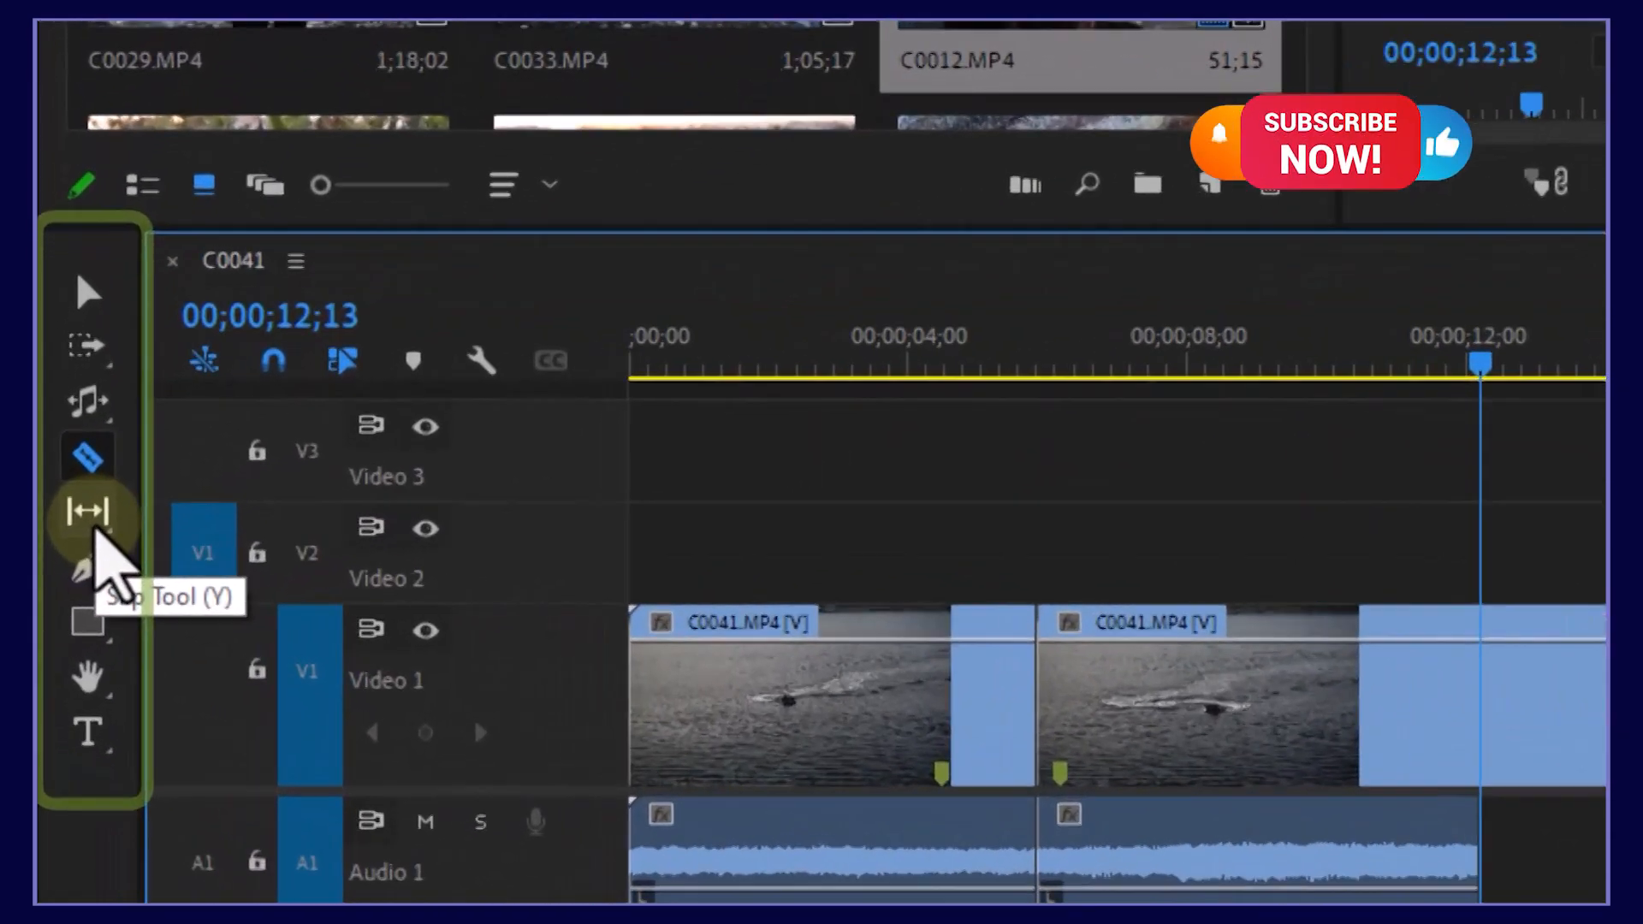
Step: Delete C0012 from Video 1 and load C0033 into the Source monitor
{"action": "left_click", "coordinate": [67, 568]}
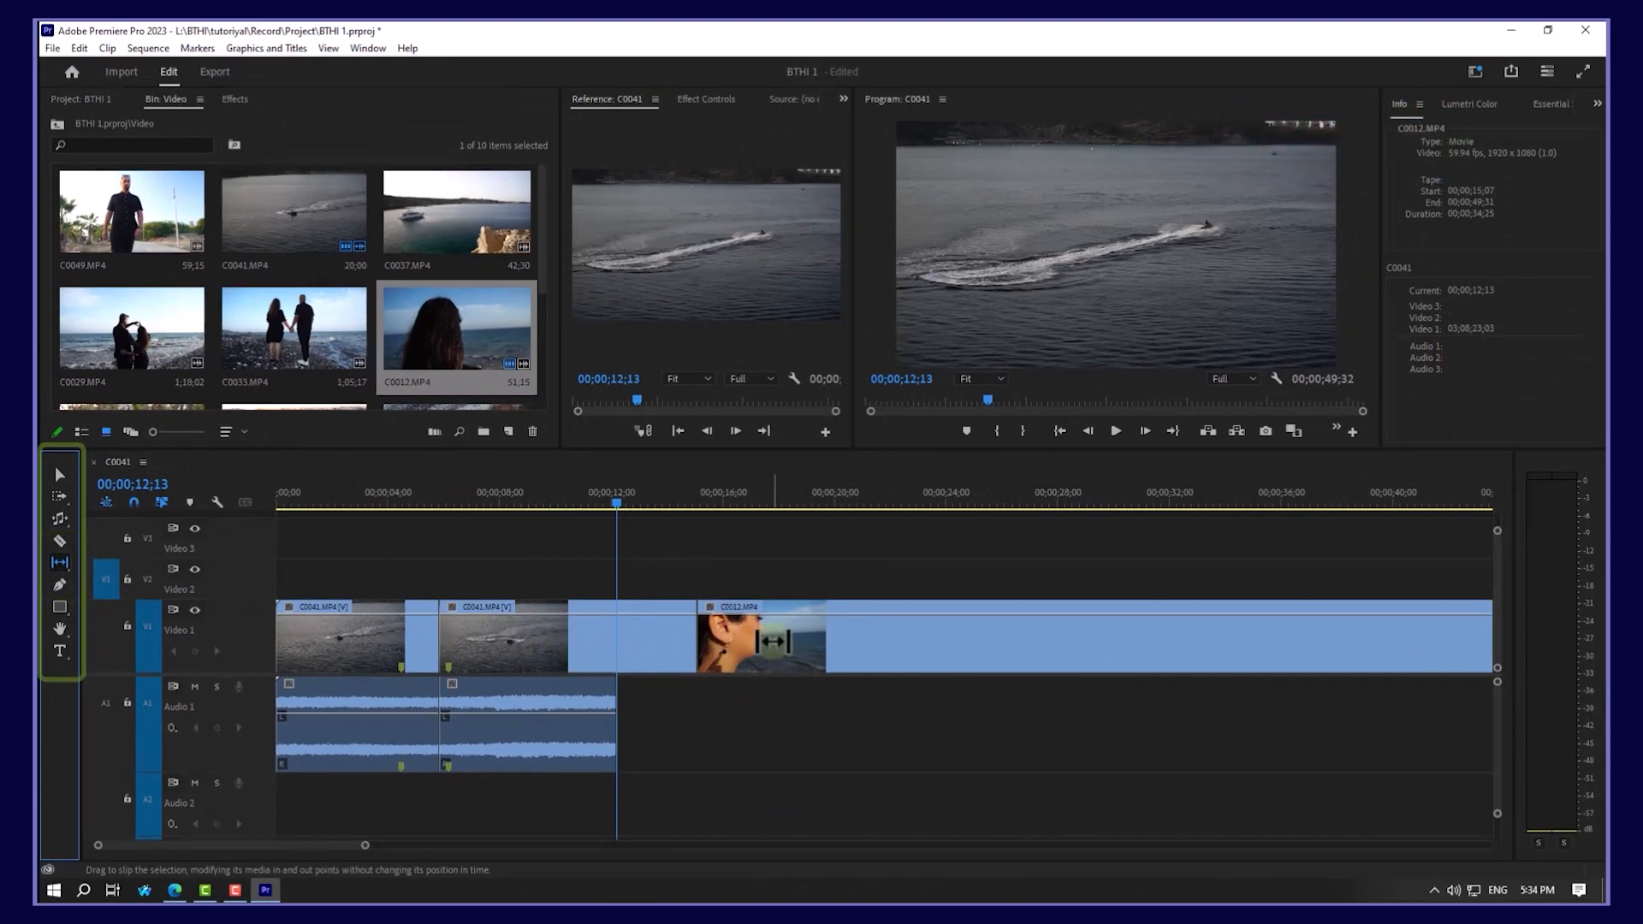
{"action": "key", "text": "Delete"}
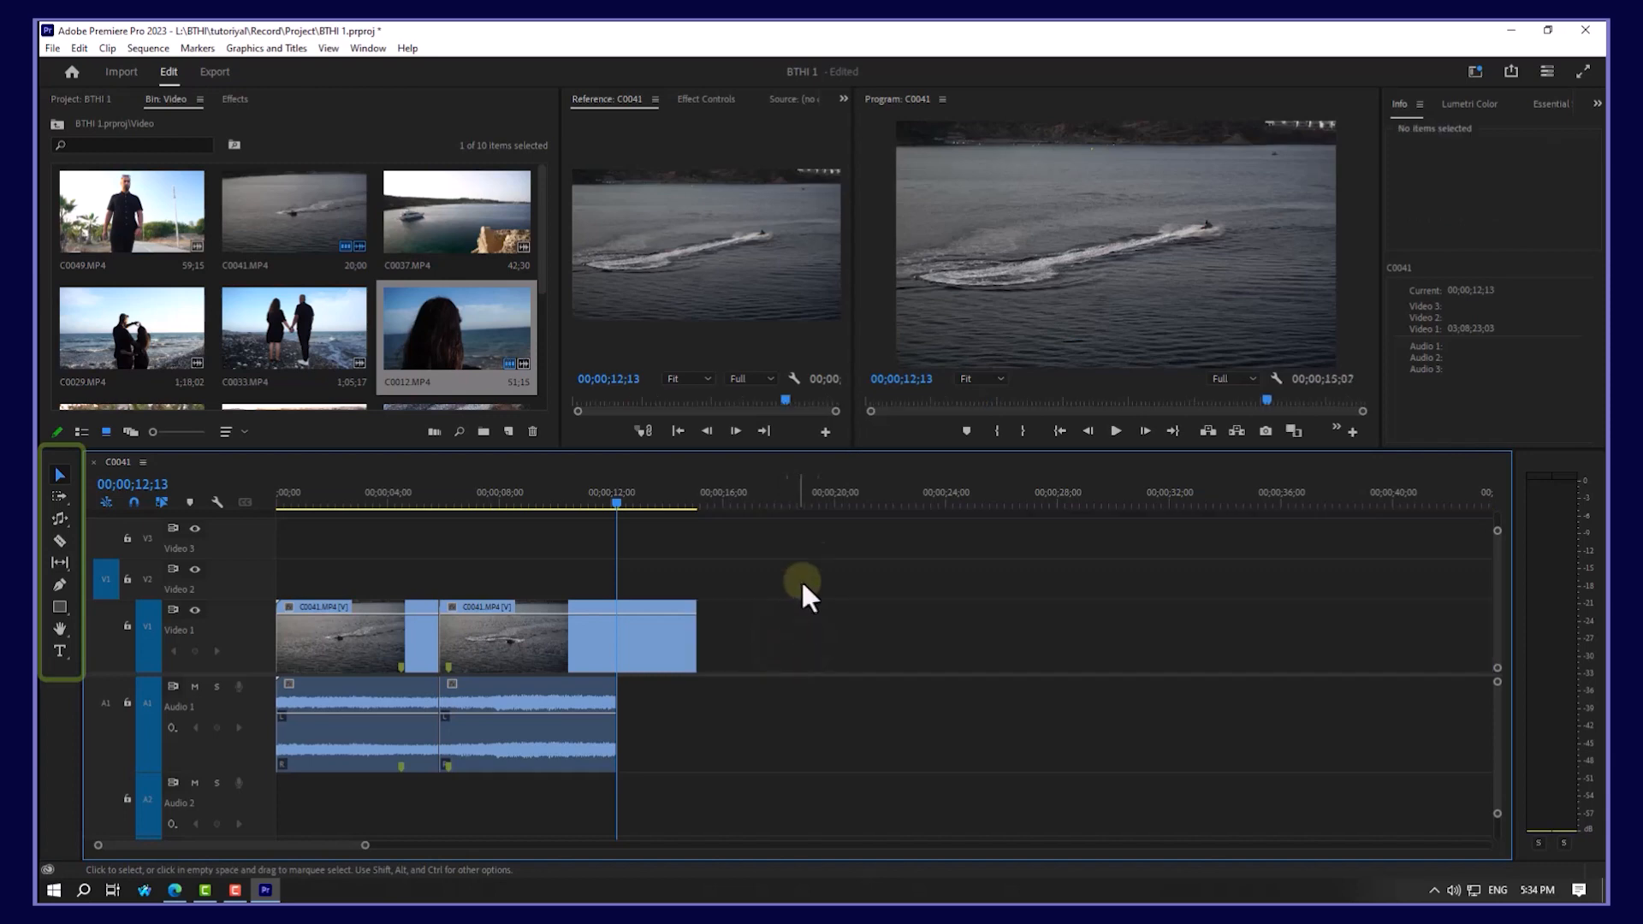
{"action": "double_click", "coordinate": [296, 325]}
{"action": "left_click_drag", "start_coordinate": [624, 399], "coordinate": [701, 397]}
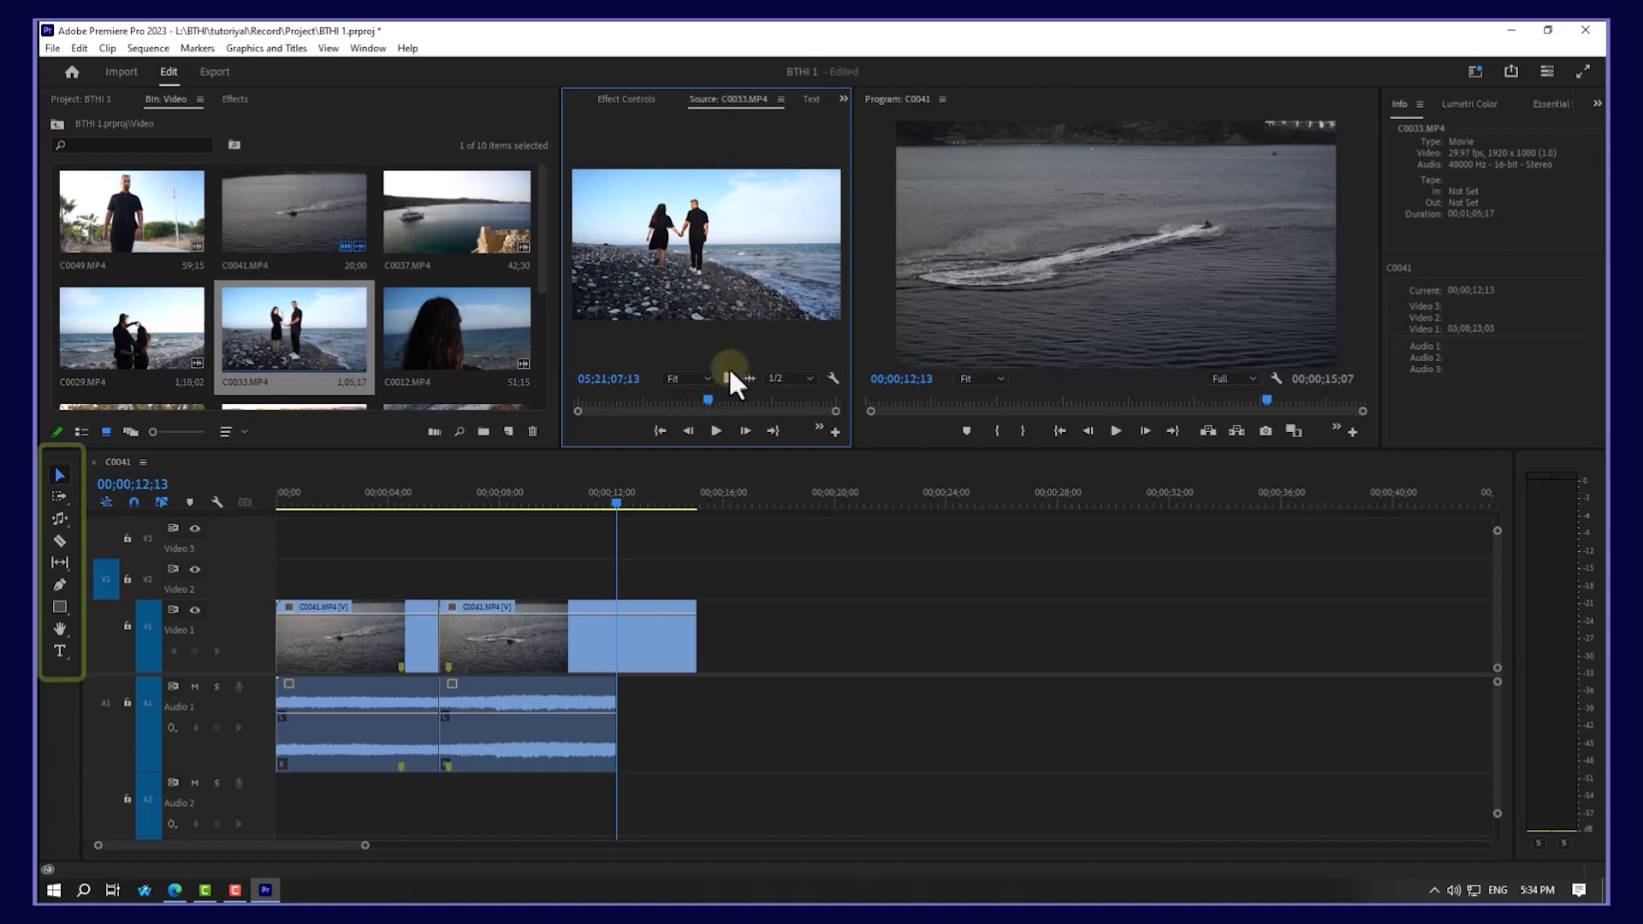
Step: Mark C0033's In at 05;20;50;28 and Out at 05;20;58;07 in the Source monitor
{"action": "left_click_drag", "start_coordinate": [706, 398], "coordinate": [661, 399]}
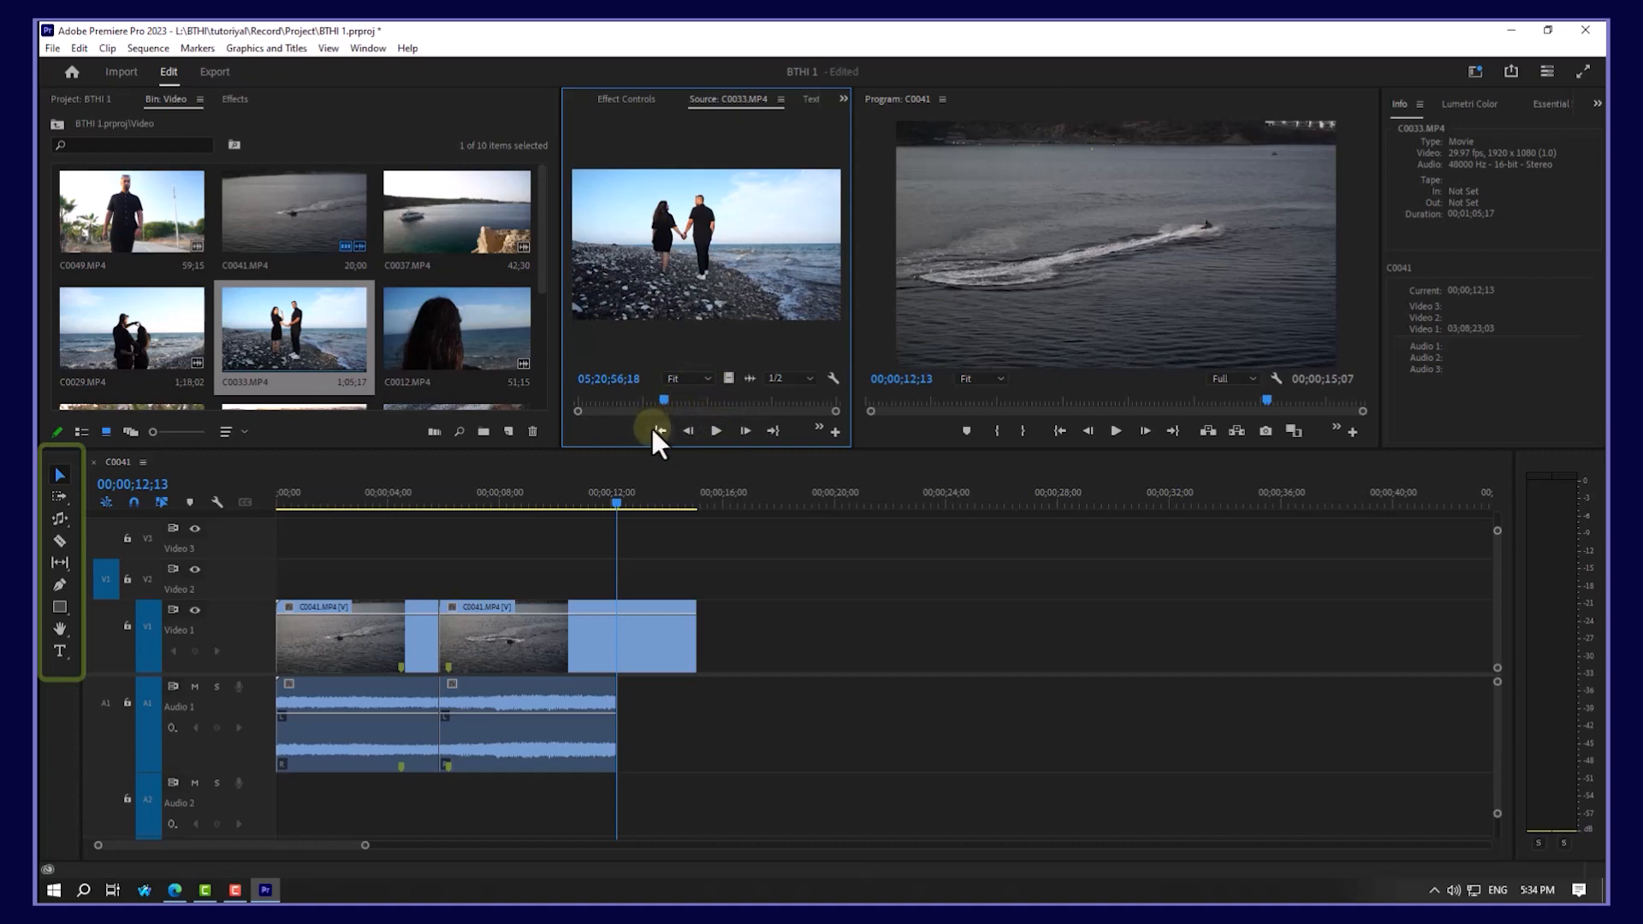
{"action": "left_click", "coordinate": [655, 429]}
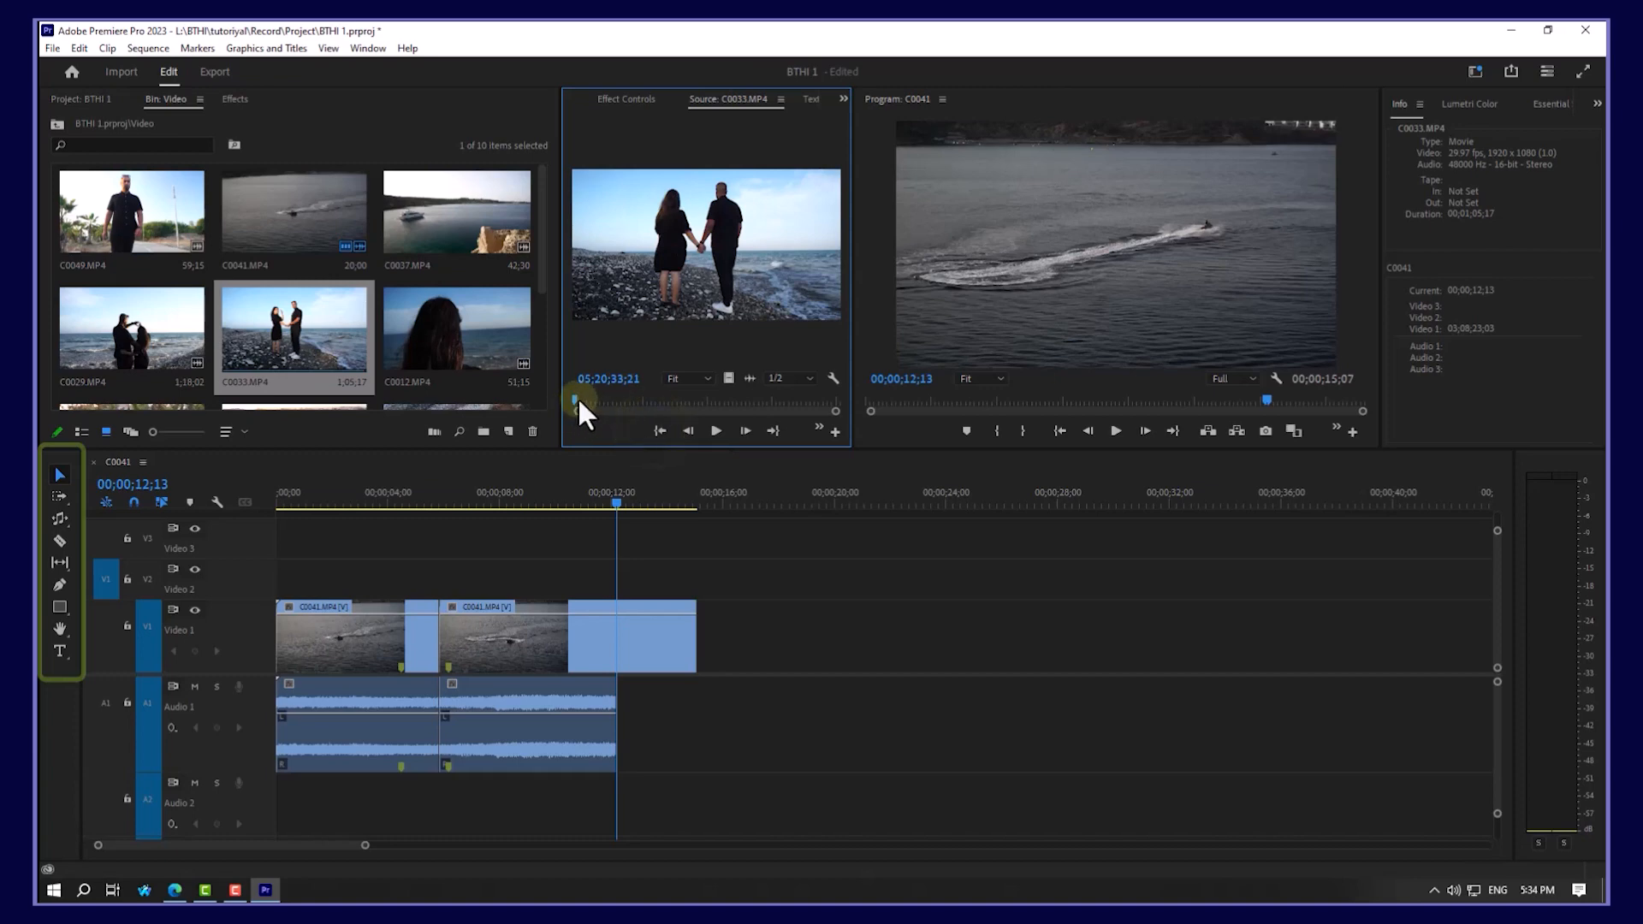
{"action": "left_click_drag", "start_coordinate": [575, 397], "coordinate": [643, 395]}
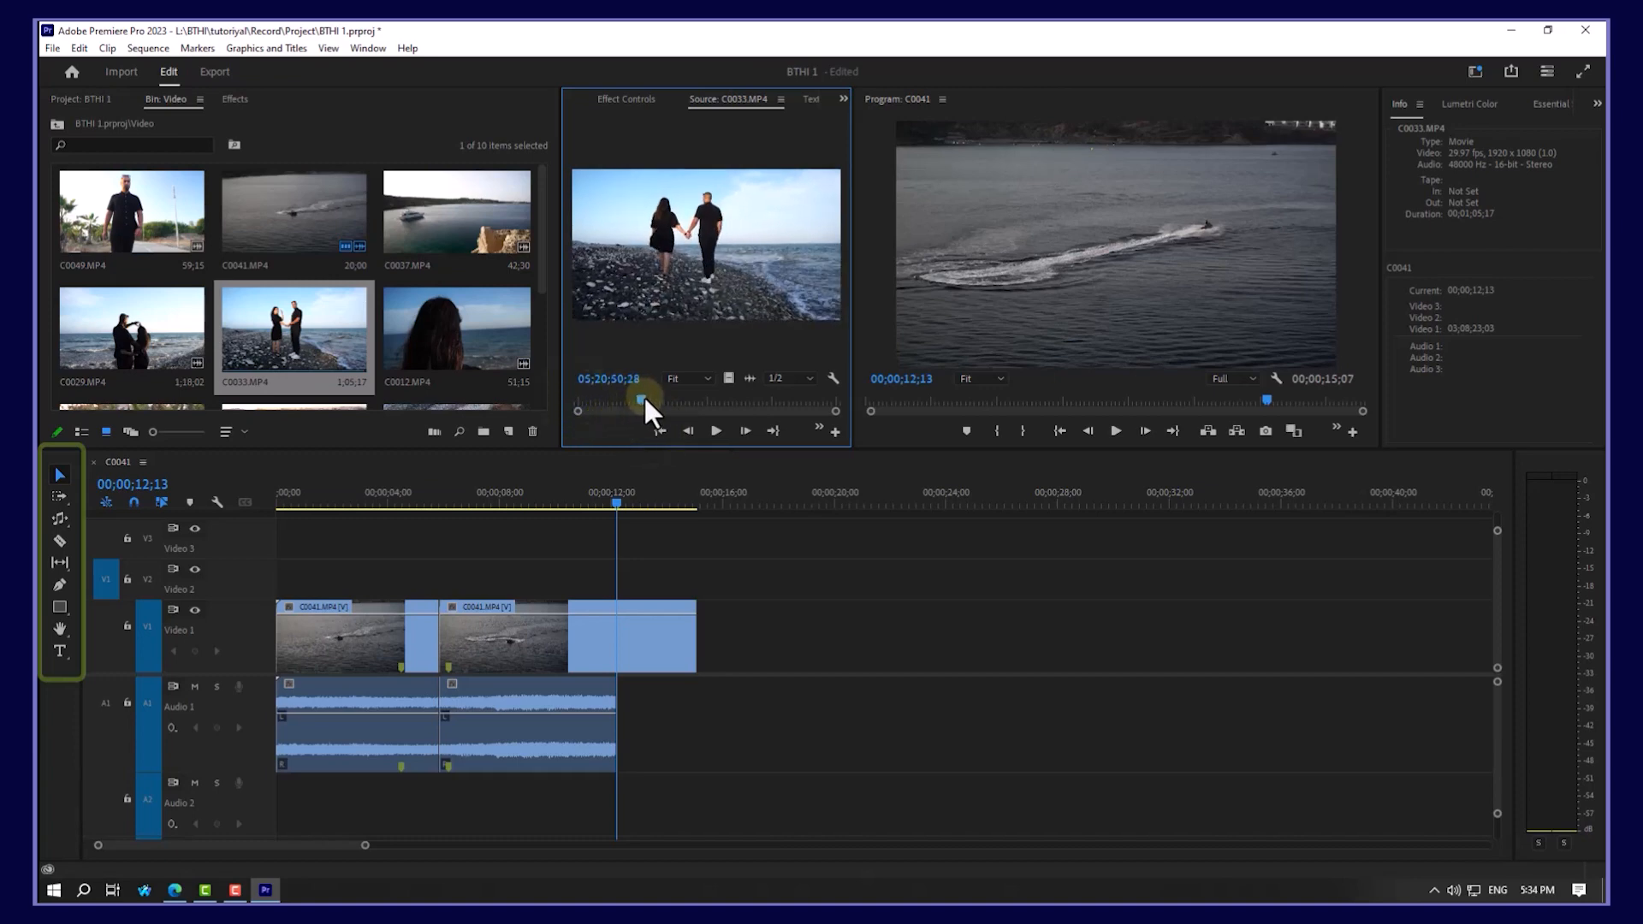
{"action": "key", "text": "i"}
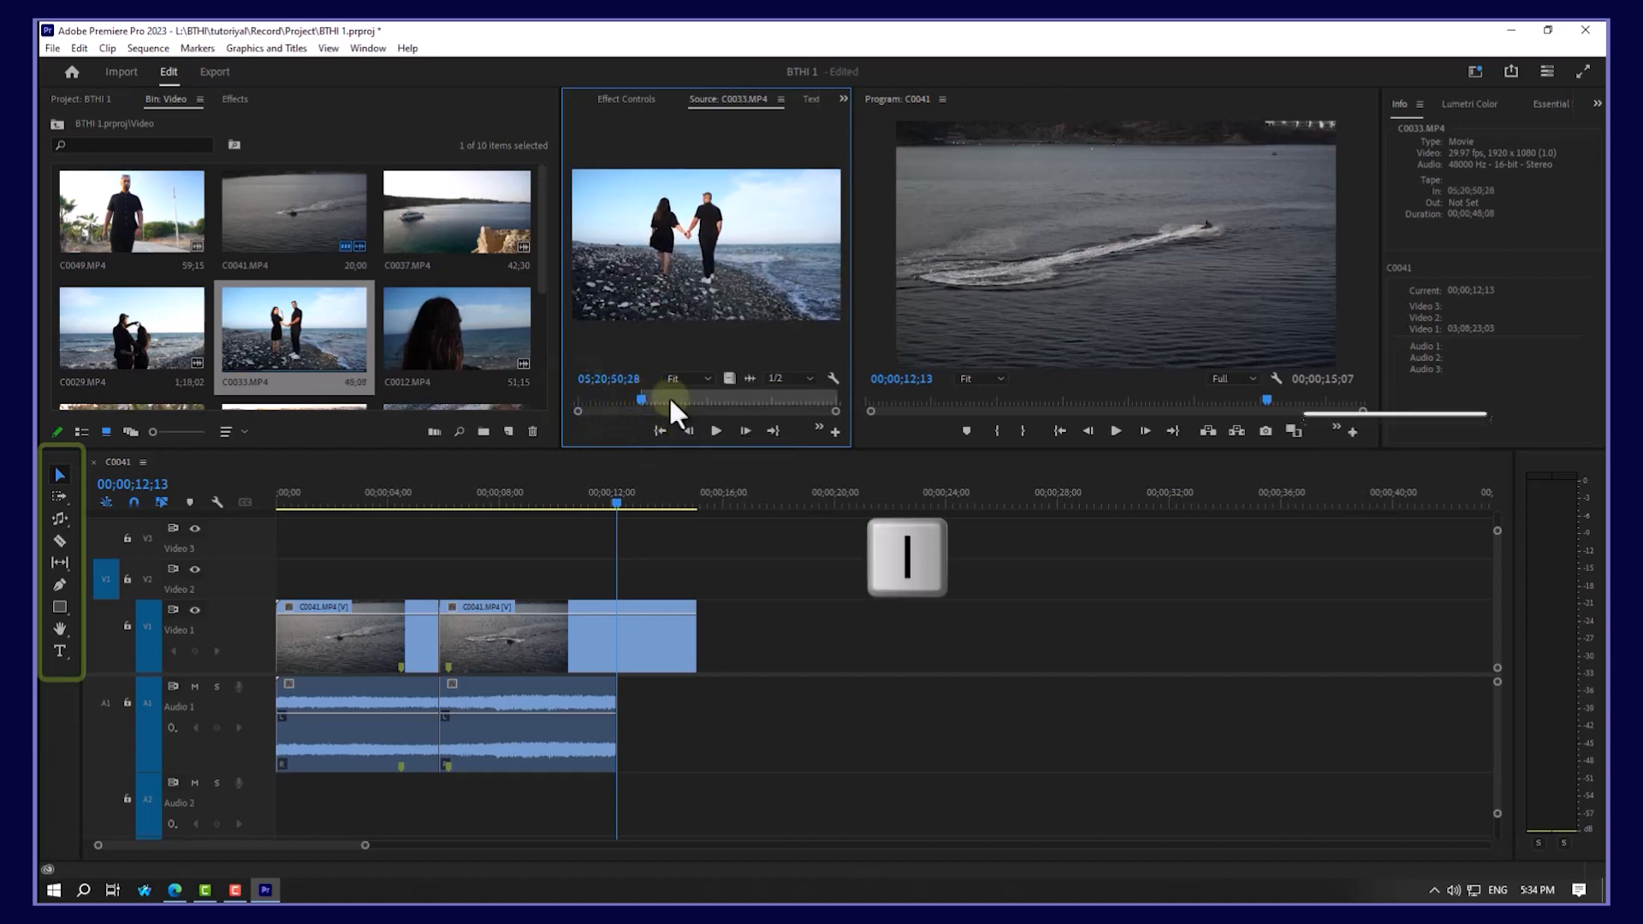
{"action": "left_click_drag", "start_coordinate": [649, 395], "coordinate": [670, 395]}
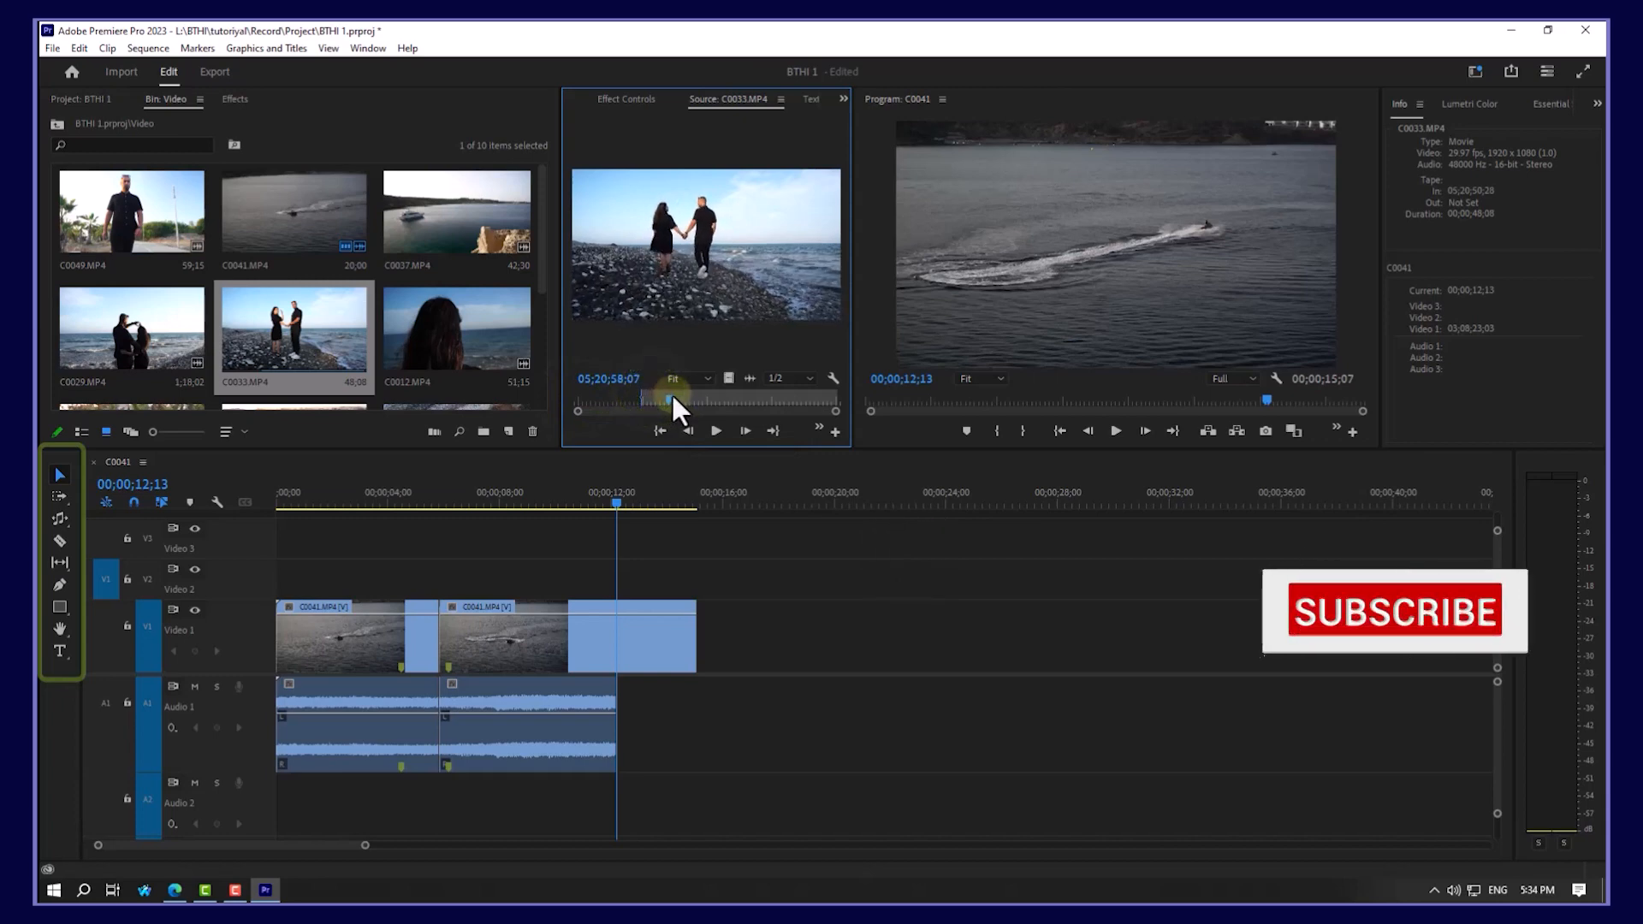
{"action": "key", "text": "o"}
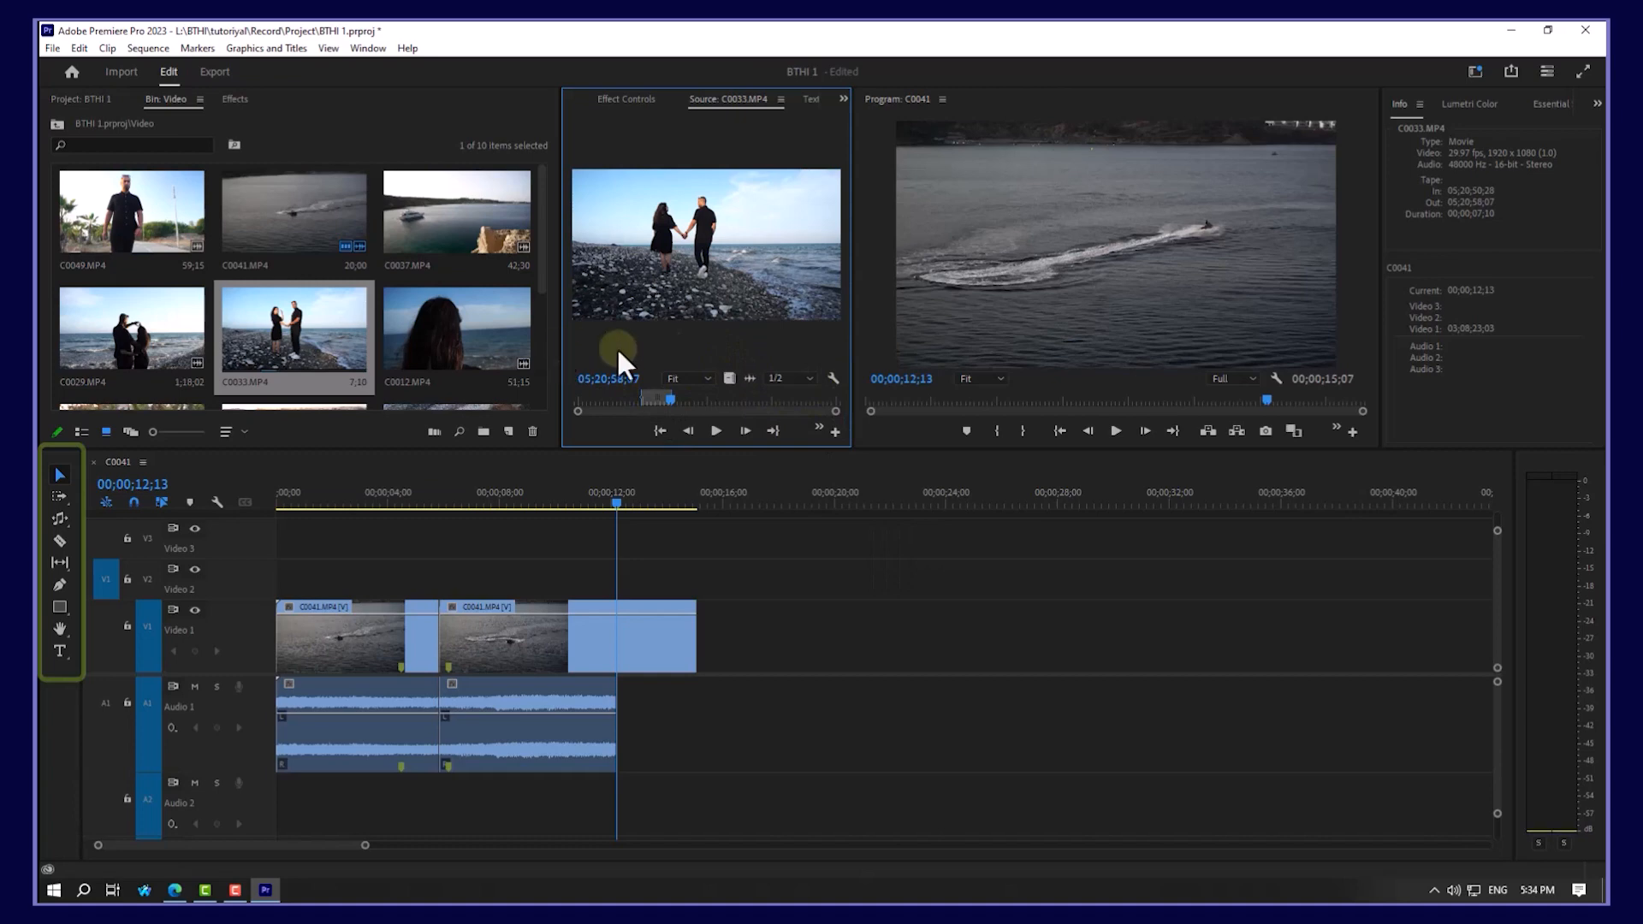
Step: Drag the marked C0033 section onto Video 1 after the C0041 pieces
{"action": "left_click_drag", "start_coordinate": [855, 329], "coordinate": [946, 331]}
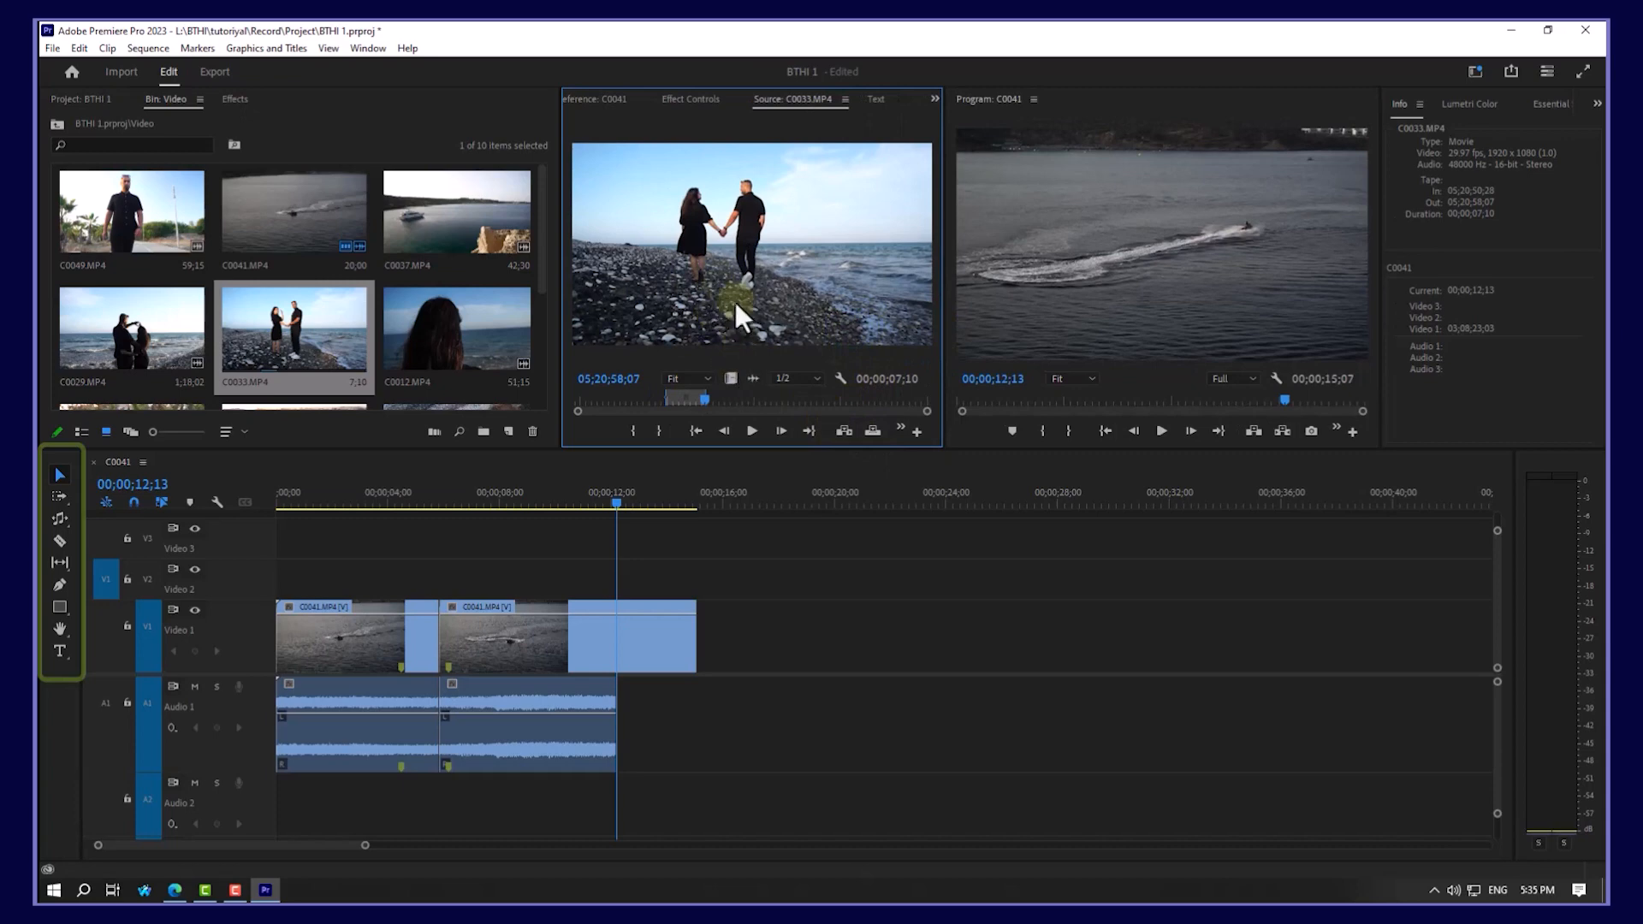
{"action": "left_click_drag", "start_coordinate": [722, 258], "coordinate": [770, 395]}
{"action": "left_click_drag", "start_coordinate": [782, 504], "coordinate": [716, 643]}
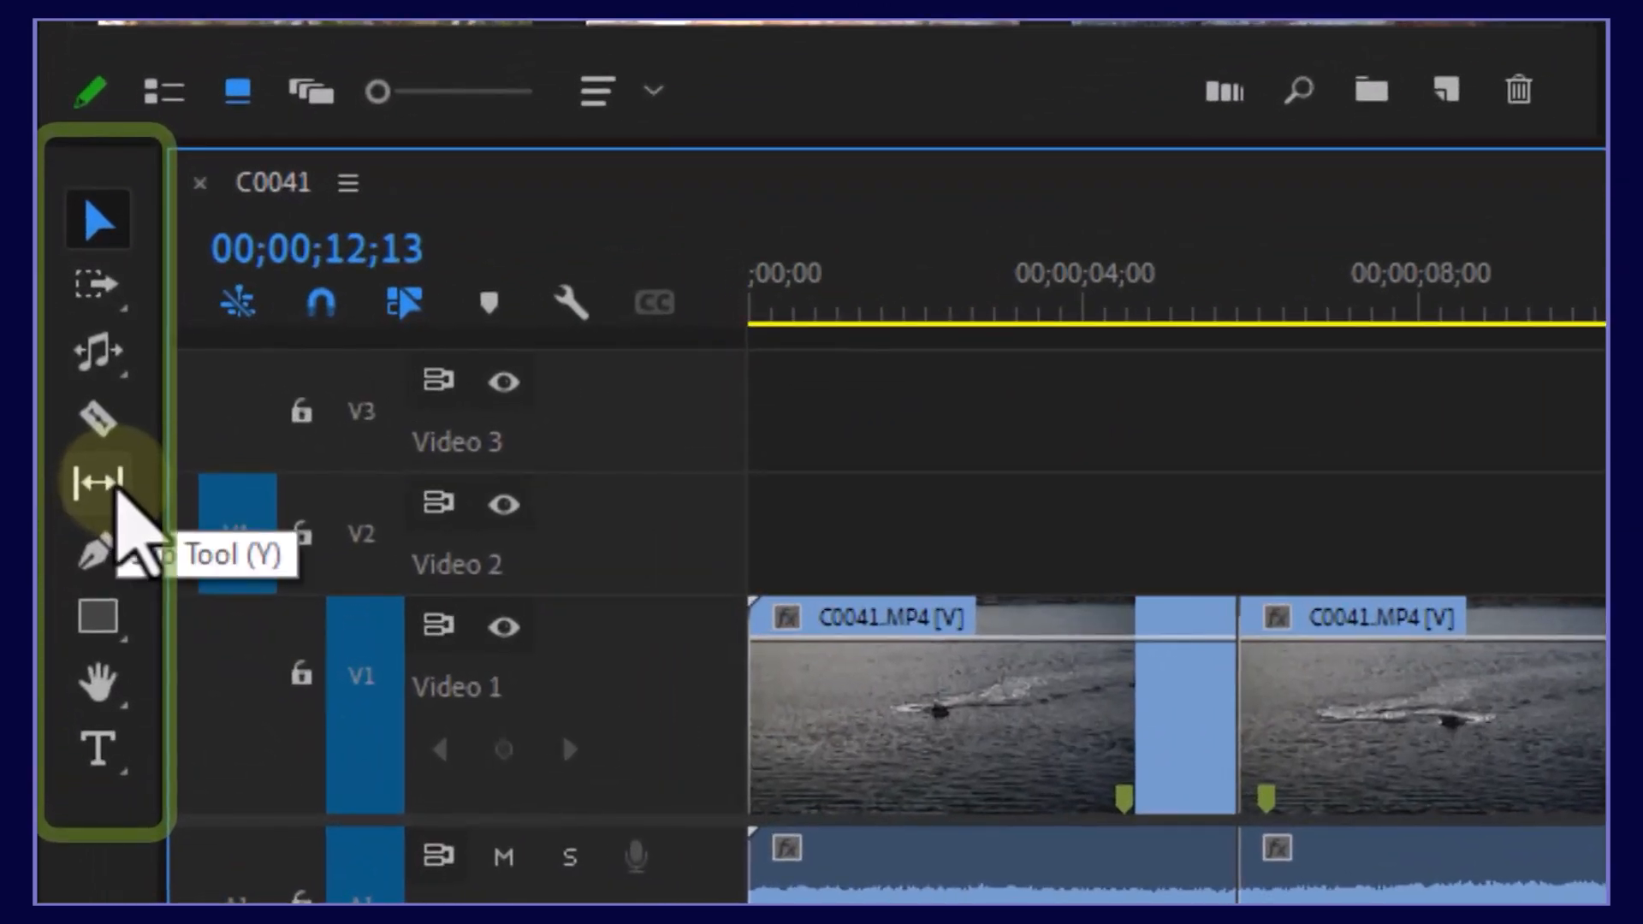
Step: Slip the C0033 clip left and right with the Slip Tool to change its footage
{"action": "left_click", "coordinate": [111, 484]}
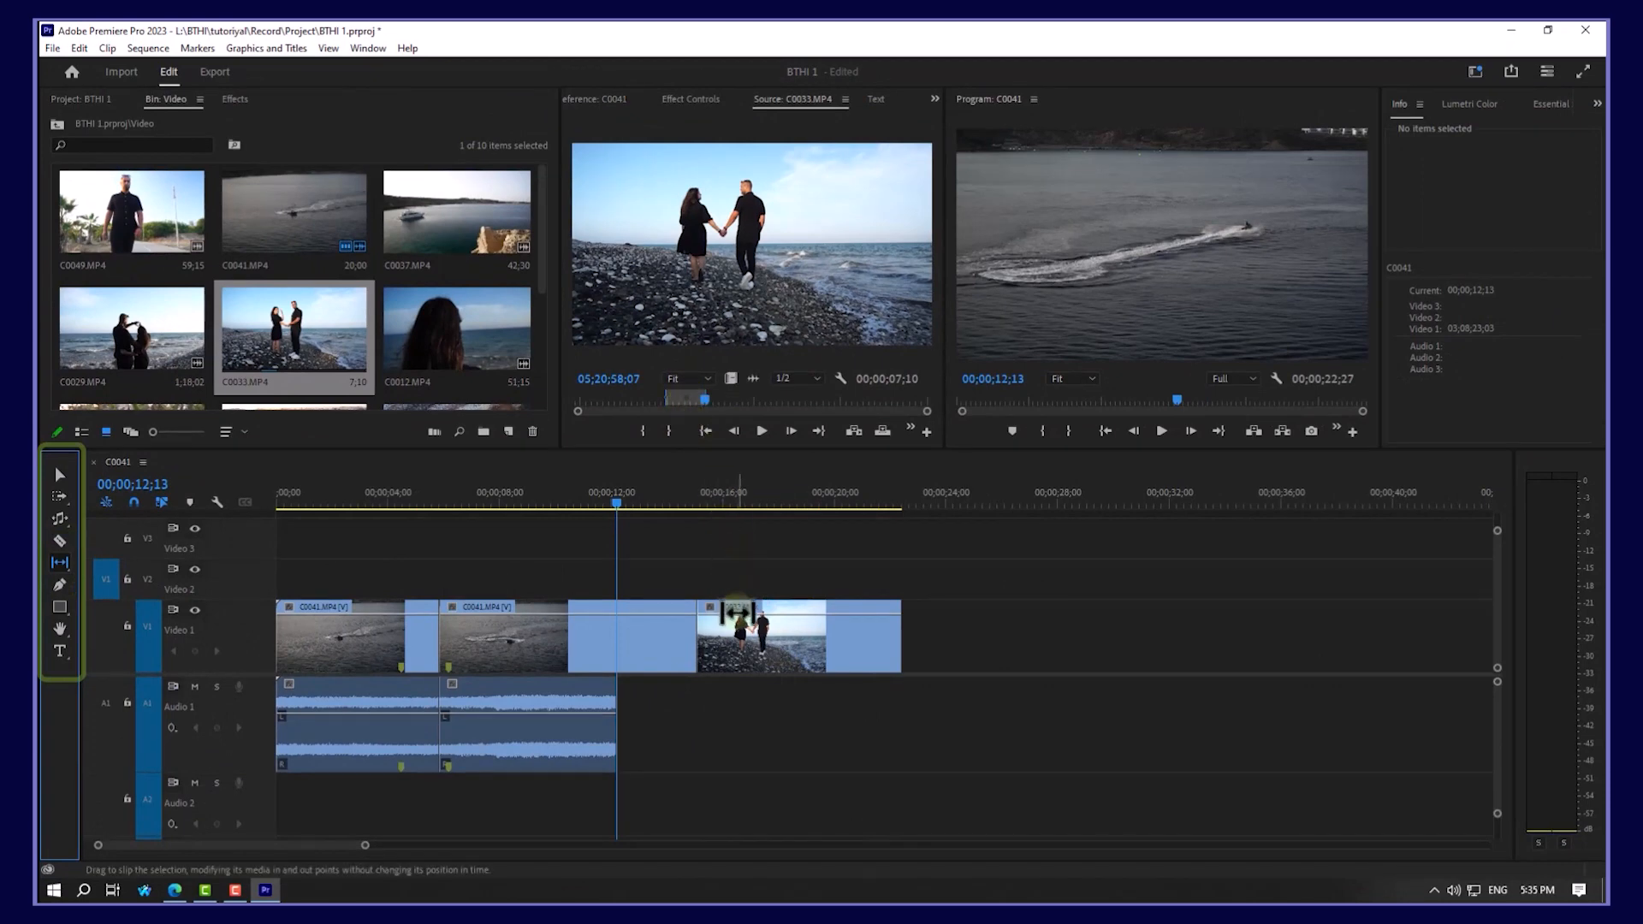
{"action": "left_click_drag", "start_coordinate": [740, 636], "coordinate": [890, 636]}
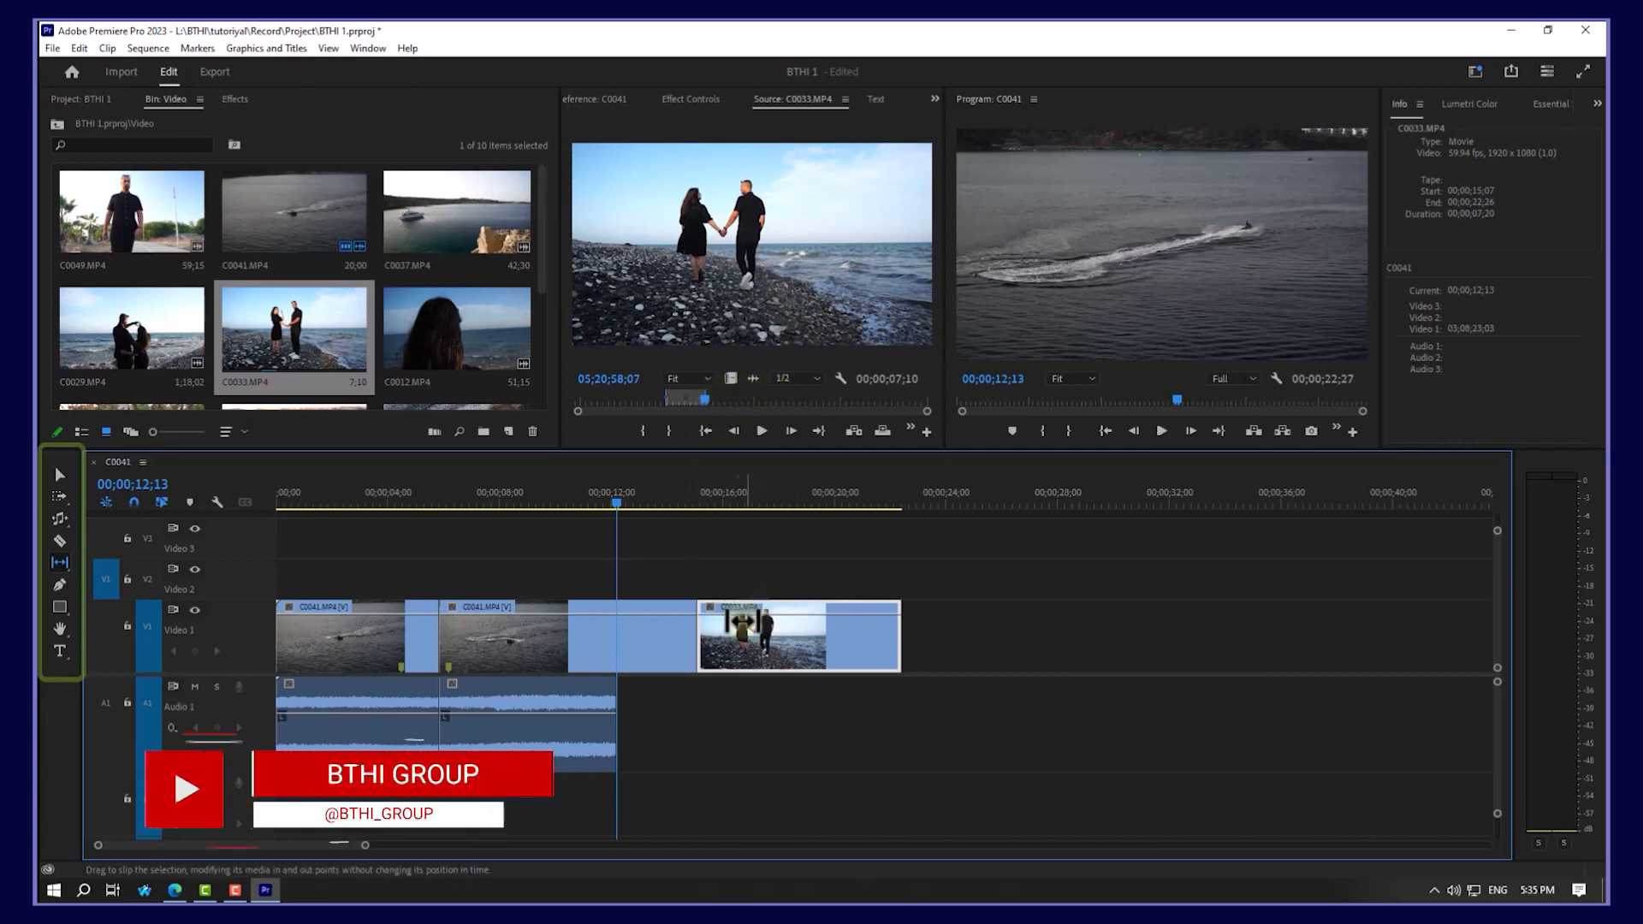
{"action": "left_click_drag", "start_coordinate": [727, 638], "coordinate": [1277, 635]}
{"action": "left_click_drag", "start_coordinate": [756, 648], "coordinate": [1270, 647]}
{"action": "left_click_drag", "start_coordinate": [848, 645], "coordinate": [267, 655]}
{"action": "left_click", "coordinate": [823, 648]}
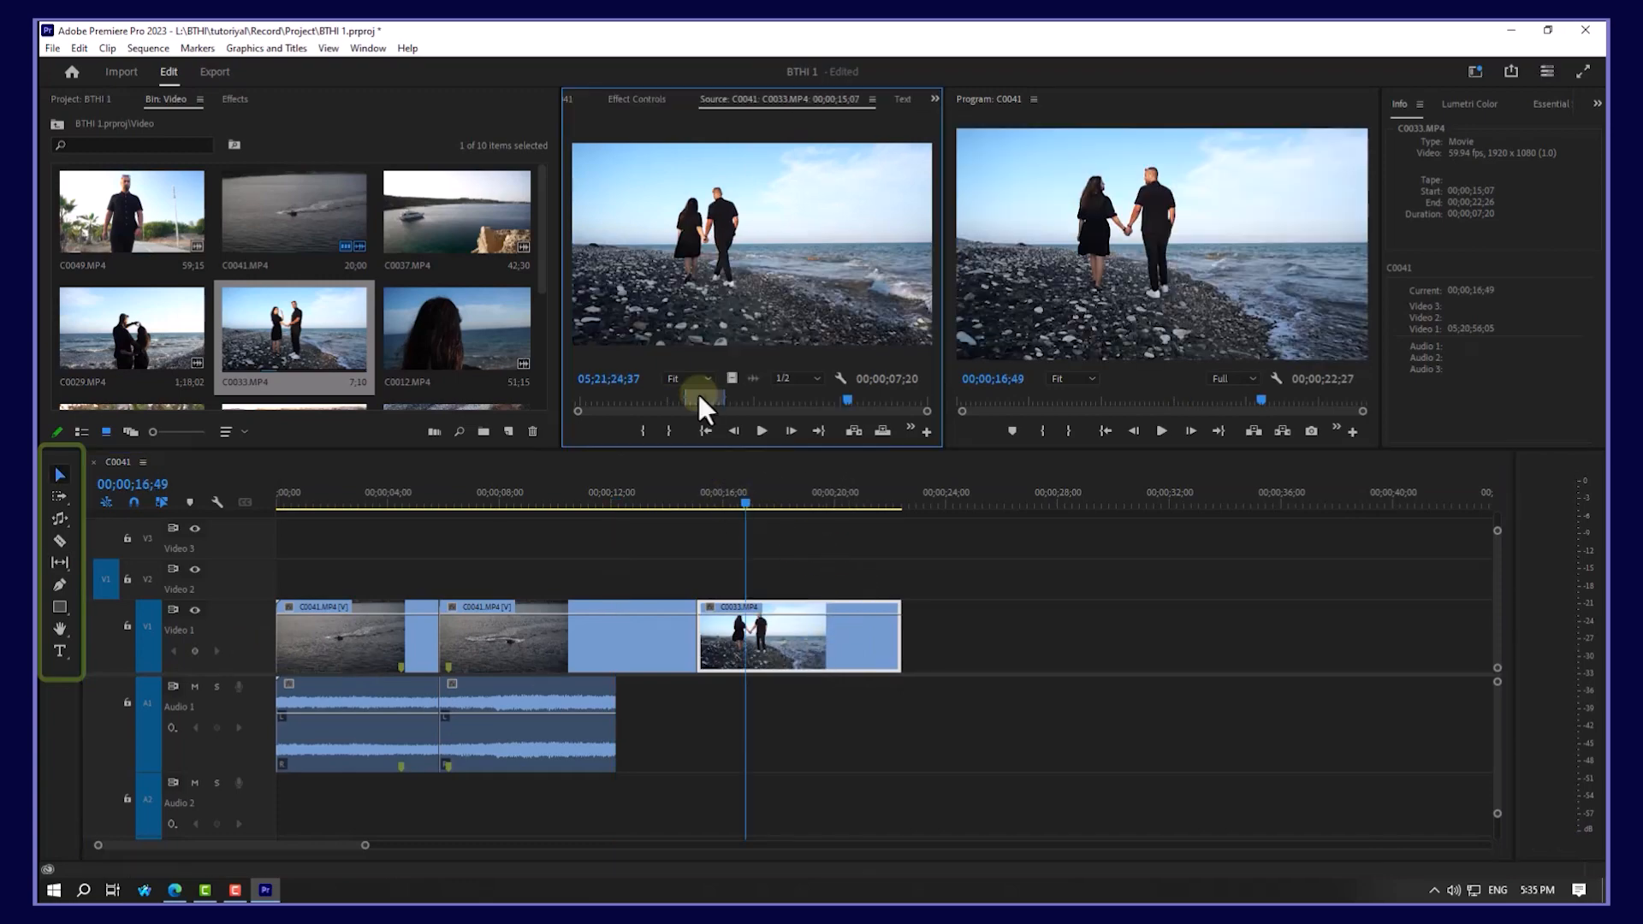
{"action": "mouse_move", "coordinate": [698, 393]}
{"action": "left_mouse_down"}
{"action": "mouse_move", "coordinate": [682, 396]}
{"action": "mouse_move", "coordinate": [721, 392]}
{"action": "left_mouse_up"}
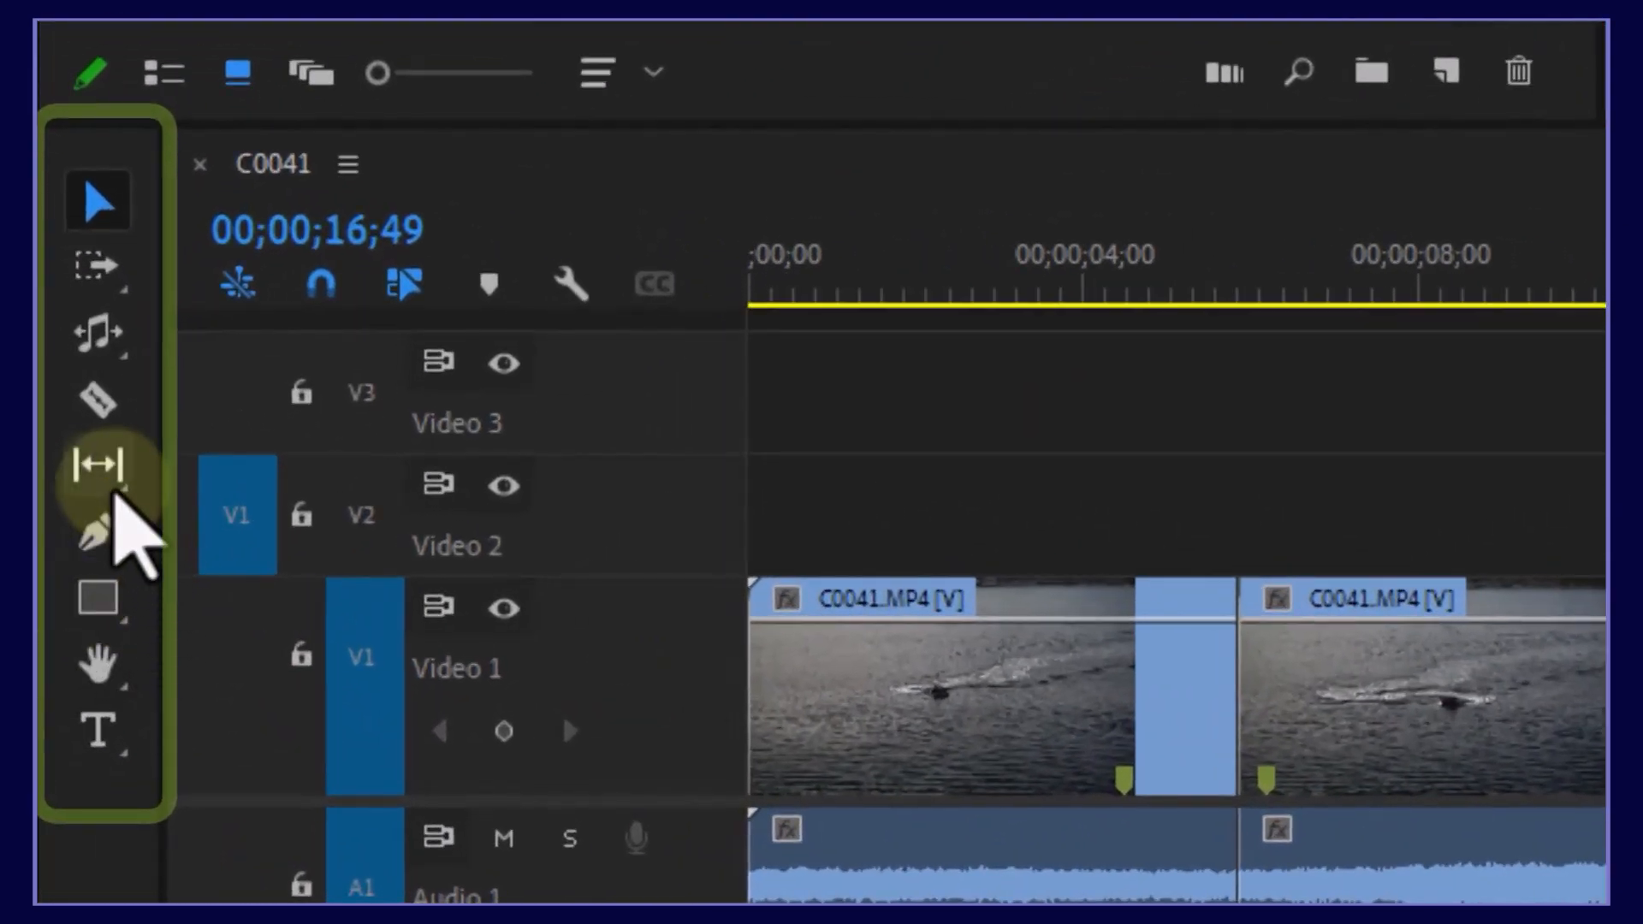
{"action": "left_click", "coordinate": [79, 521]}
{"action": "left_click", "coordinate": [256, 516]}
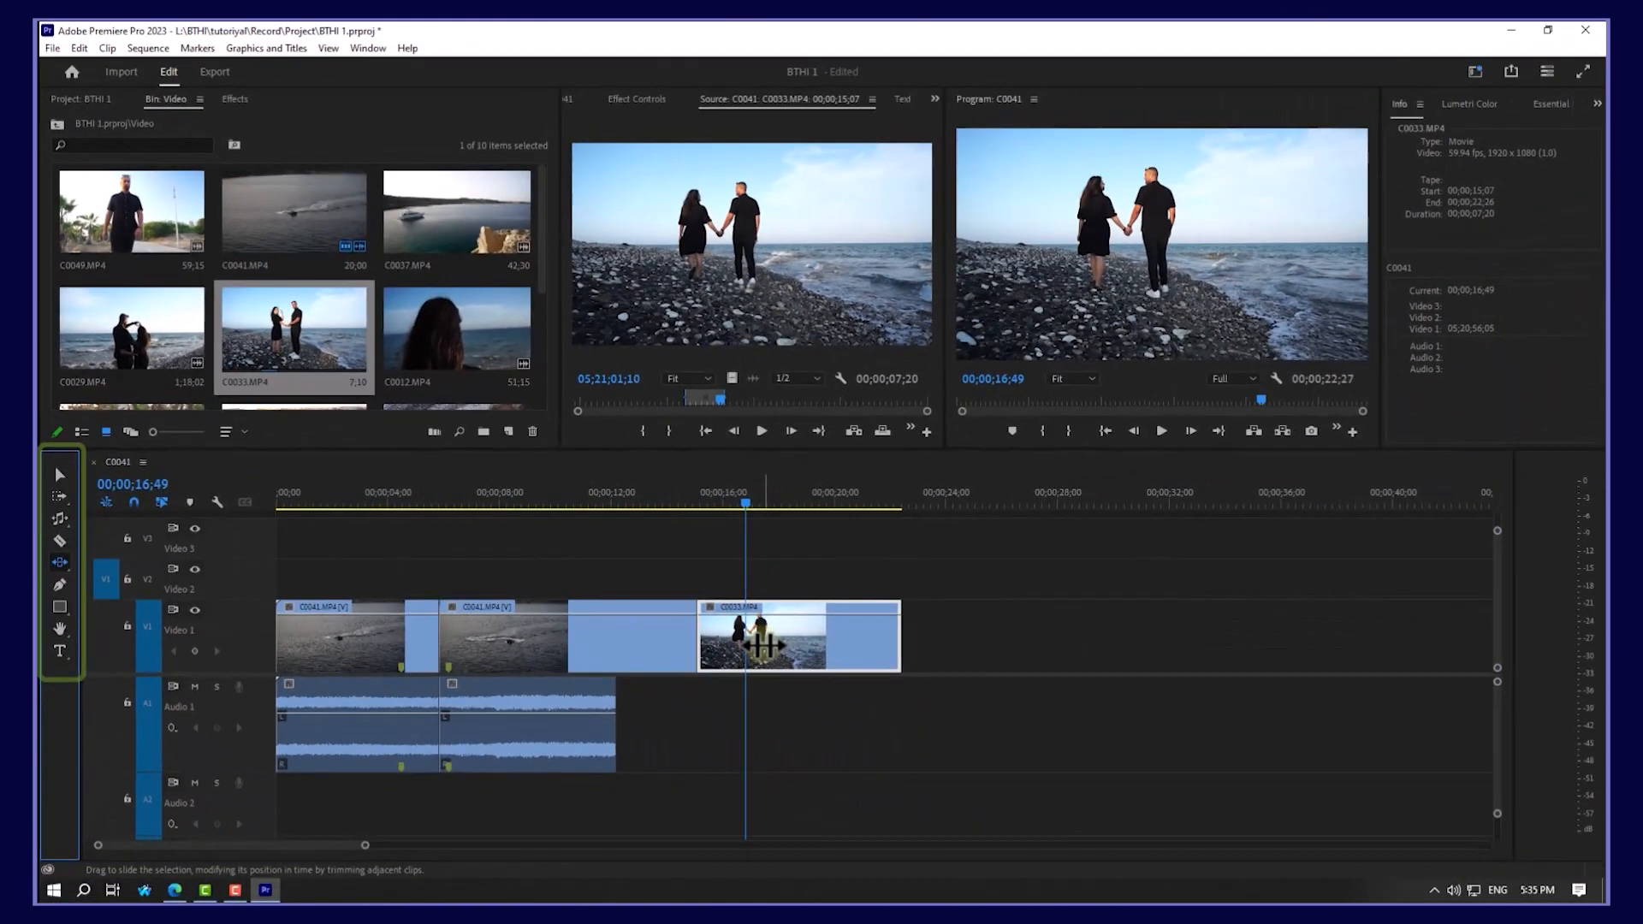
{"action": "left_click_drag", "start_coordinate": [764, 646], "coordinate": [884, 648]}
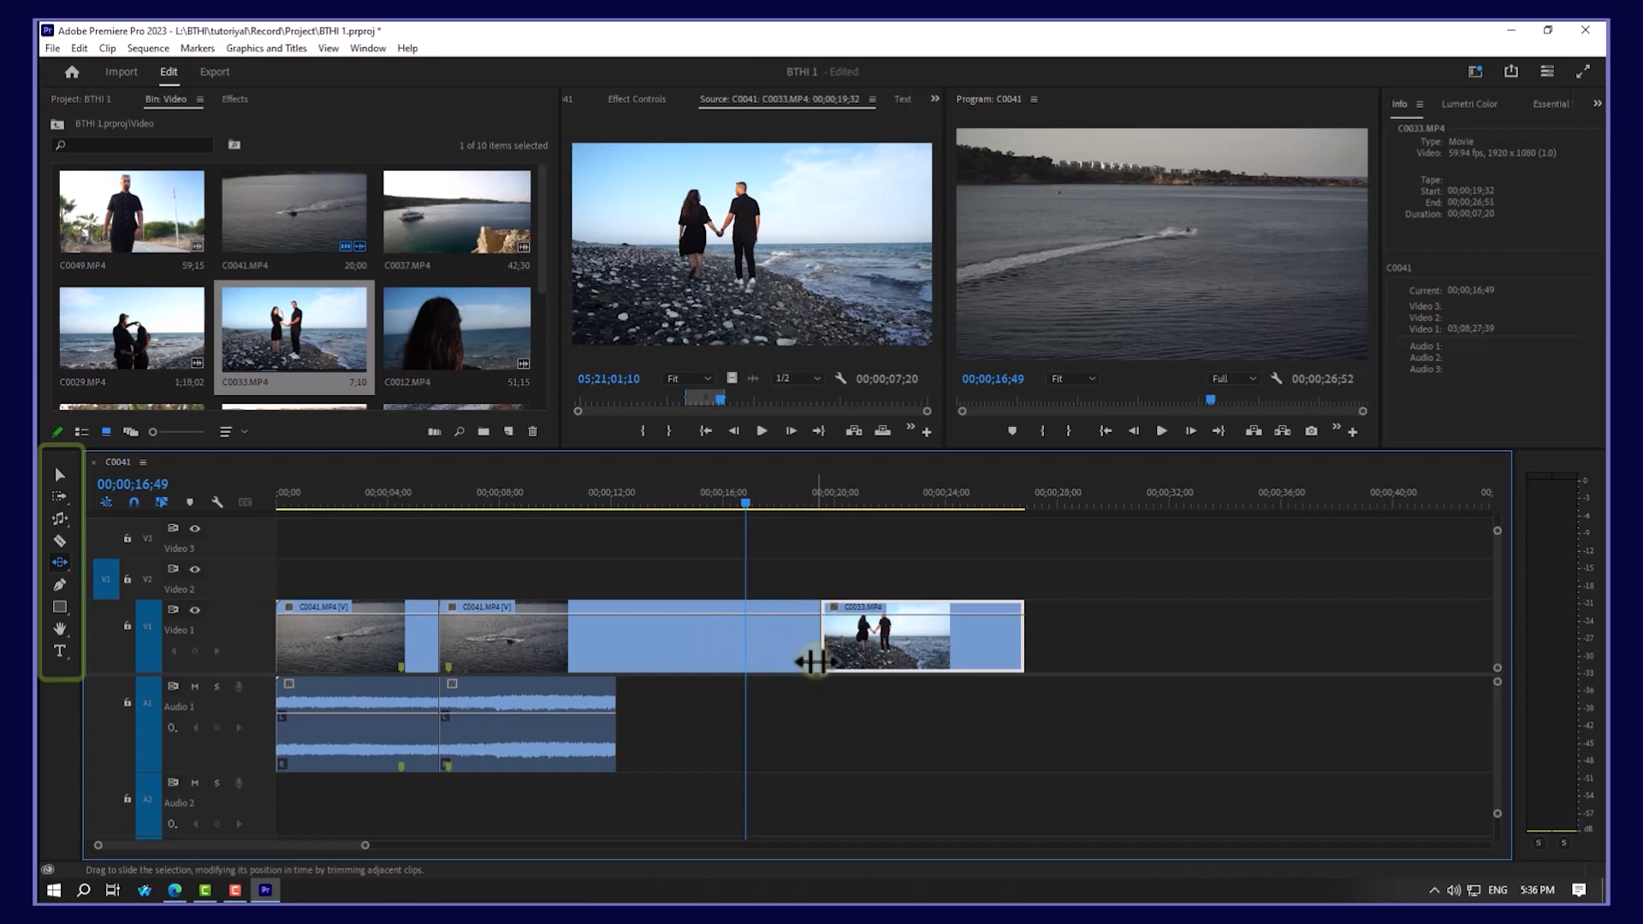
{"action": "left_click_drag", "start_coordinate": [855, 647], "coordinate": [662, 646]}
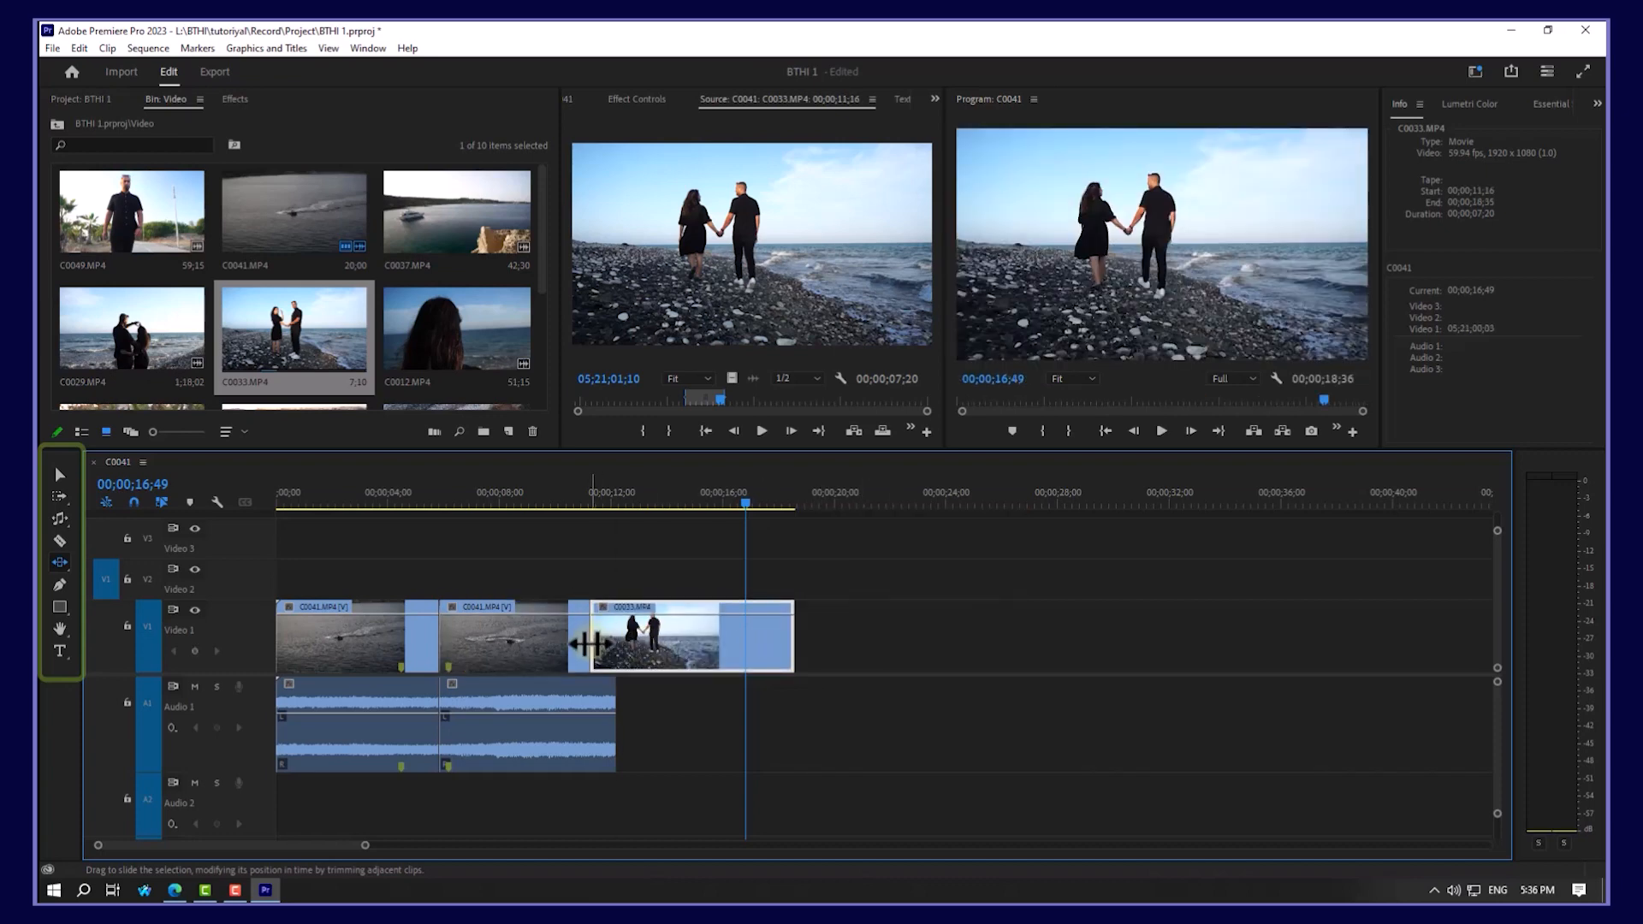
{"action": "left_click", "coordinate": [59, 561]}
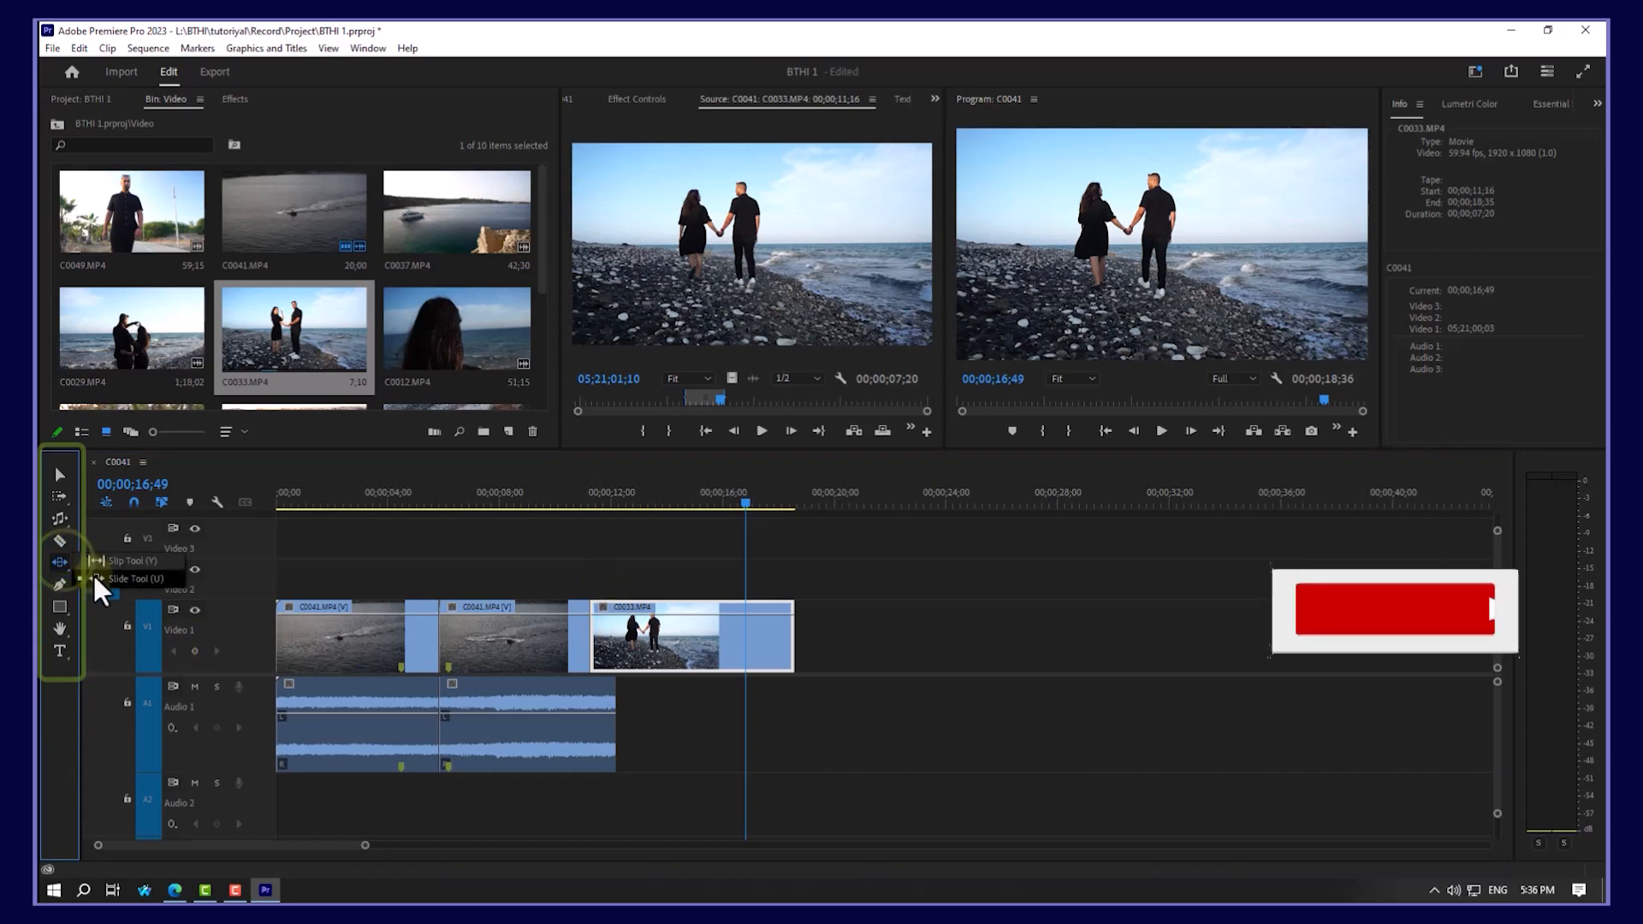
{"action": "left_click", "coordinate": [101, 562]}
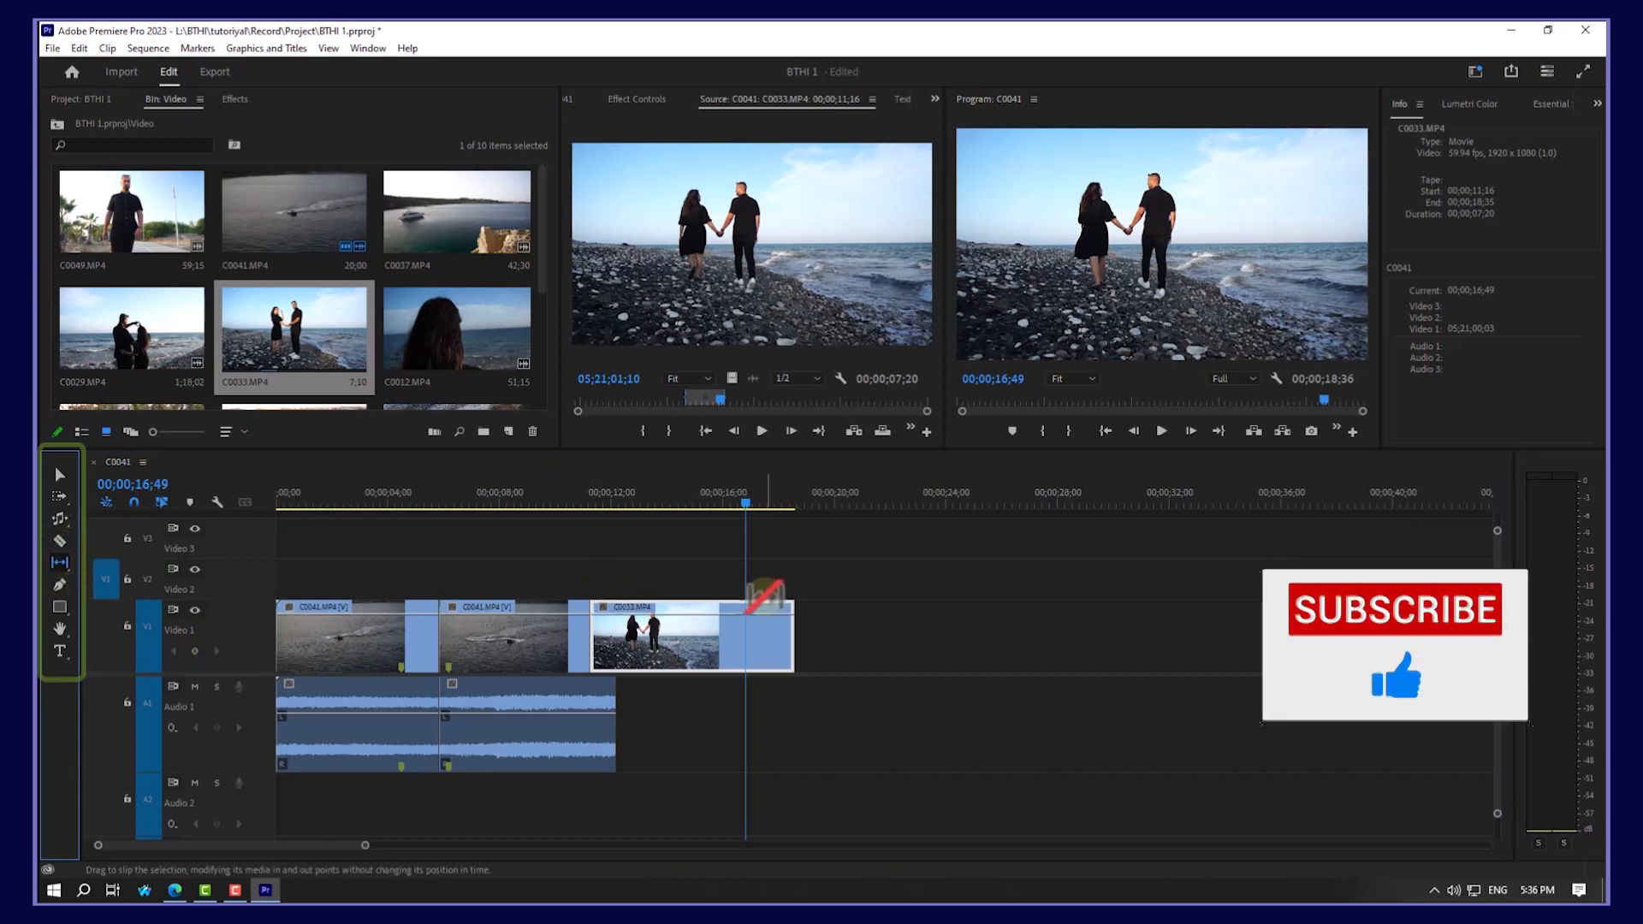
{"action": "key", "text": "ctrl+z"}
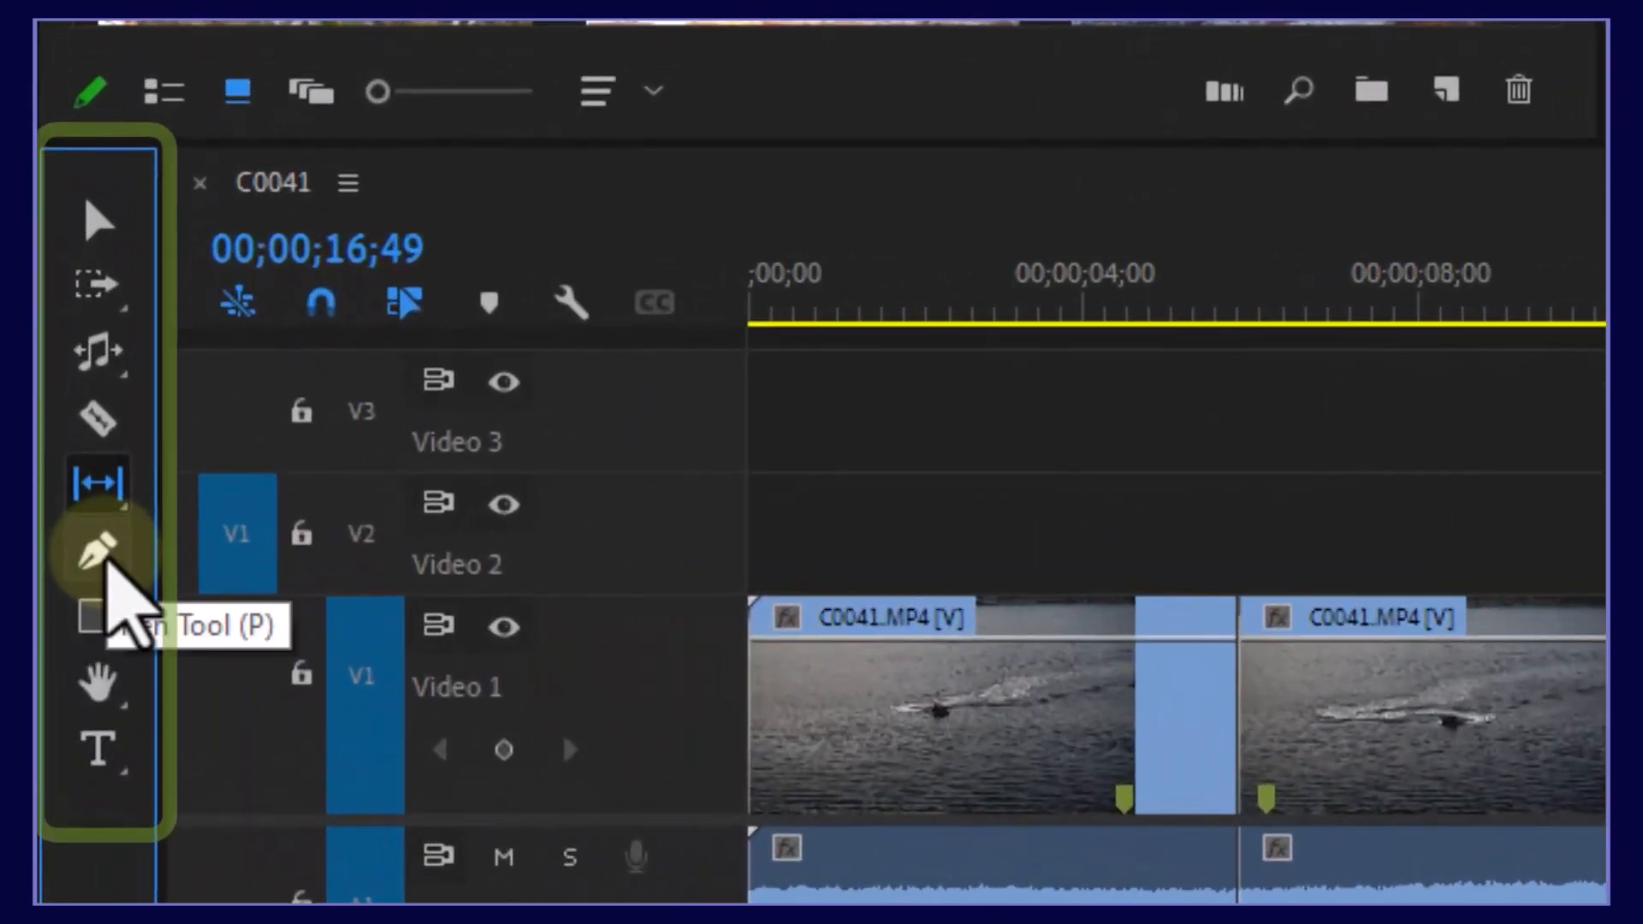
Step: Add Pen opacity keyframes on the second C0041 clip to fade it out, then preview
{"action": "left_click", "coordinate": [101, 556]}
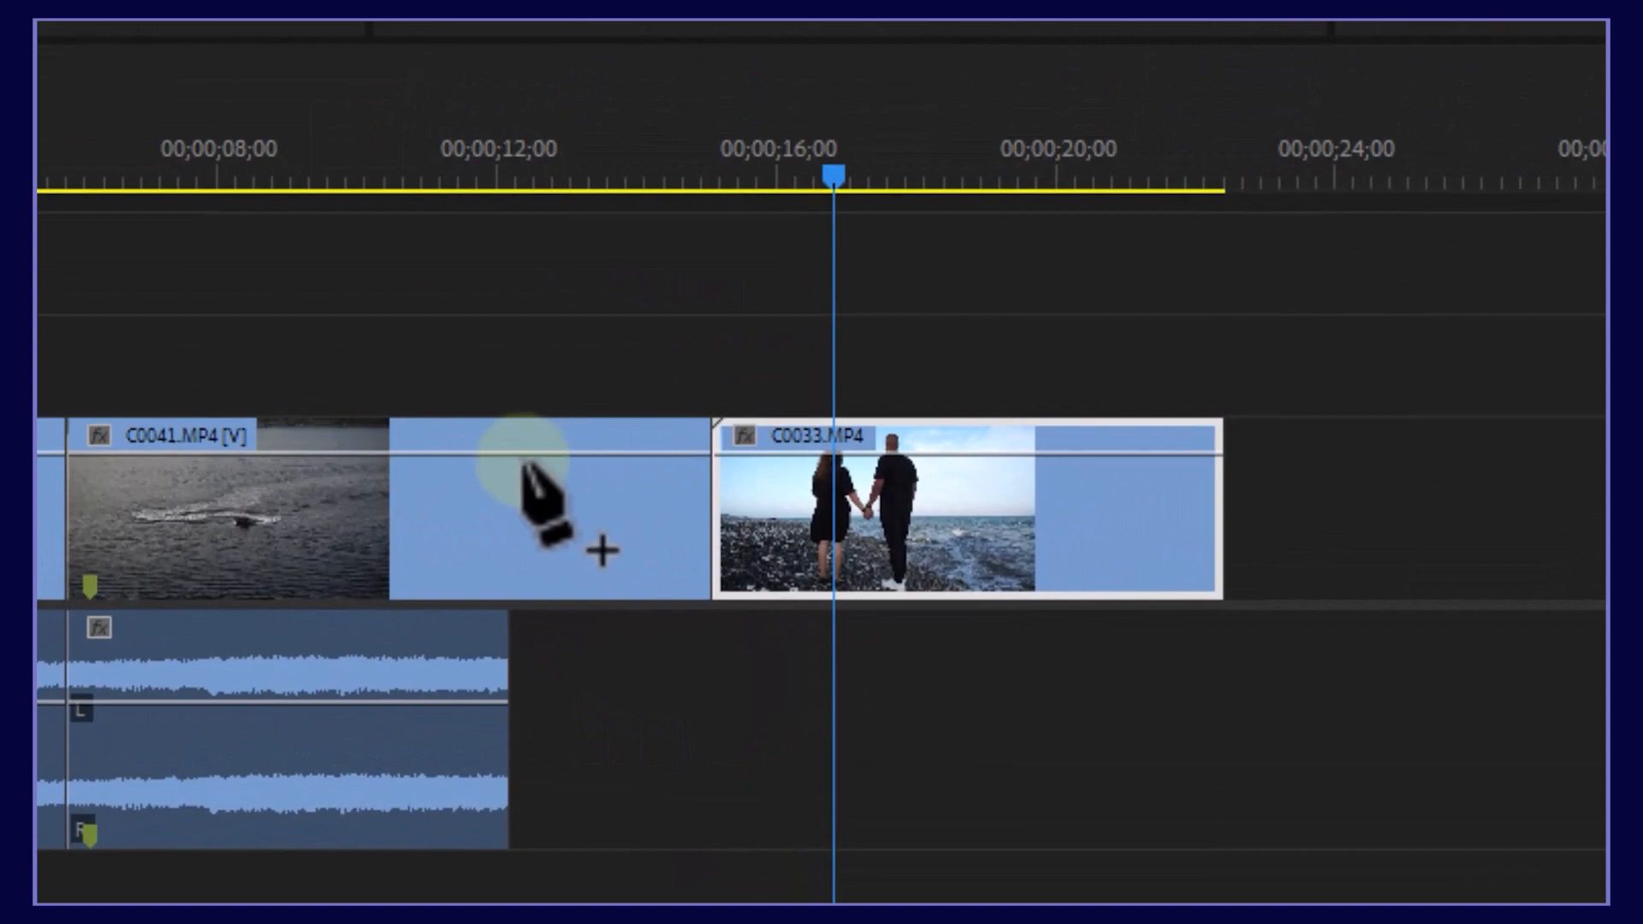
{"action": "left_click", "coordinate": [511, 454]}
{"action": "left_click_drag", "start_coordinate": [702, 453], "coordinate": [718, 363]}
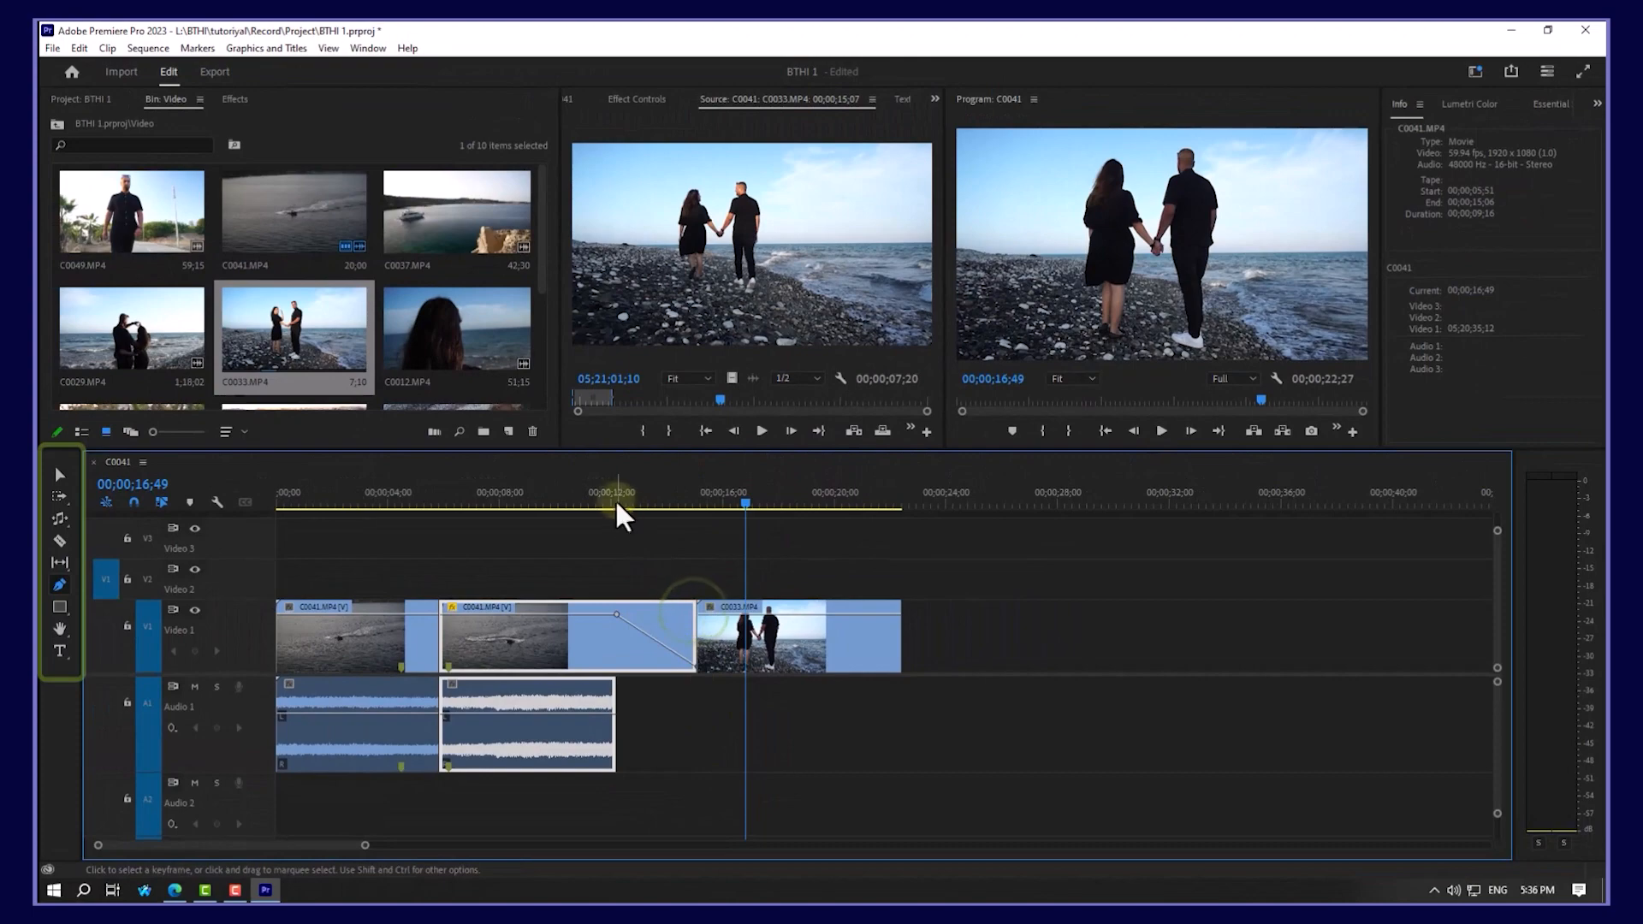
{"action": "left_click", "coordinate": [603, 501]}
{"action": "left_click_drag", "start_coordinate": [604, 507], "coordinate": [665, 513]}
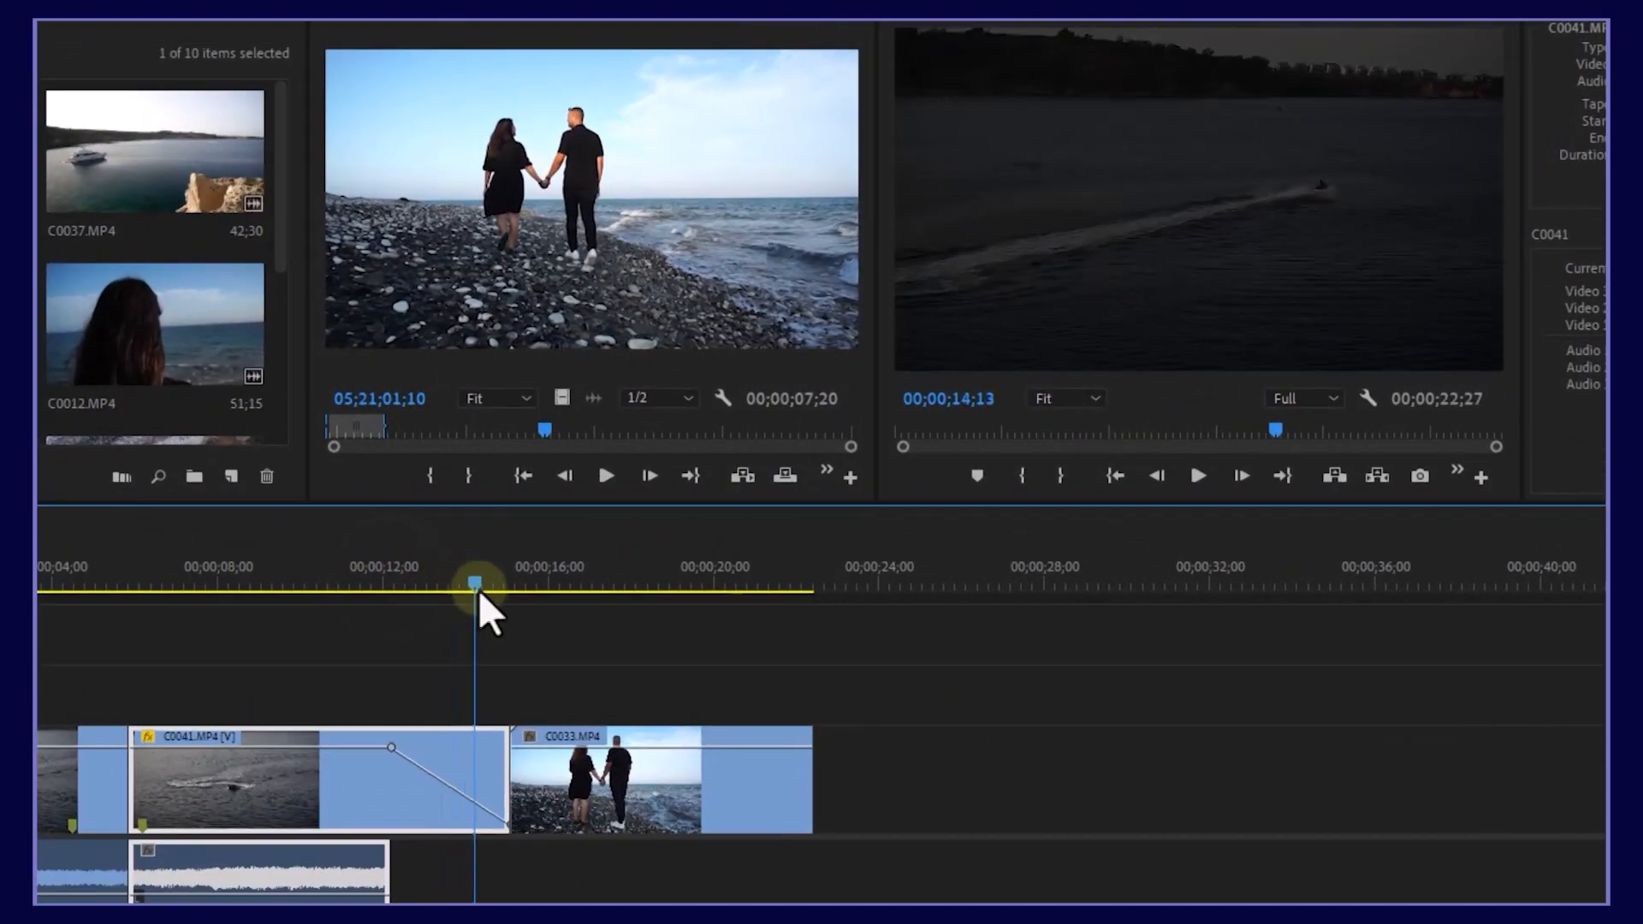
{"action": "left_click_drag", "start_coordinate": [480, 591], "coordinate": [397, 592]}
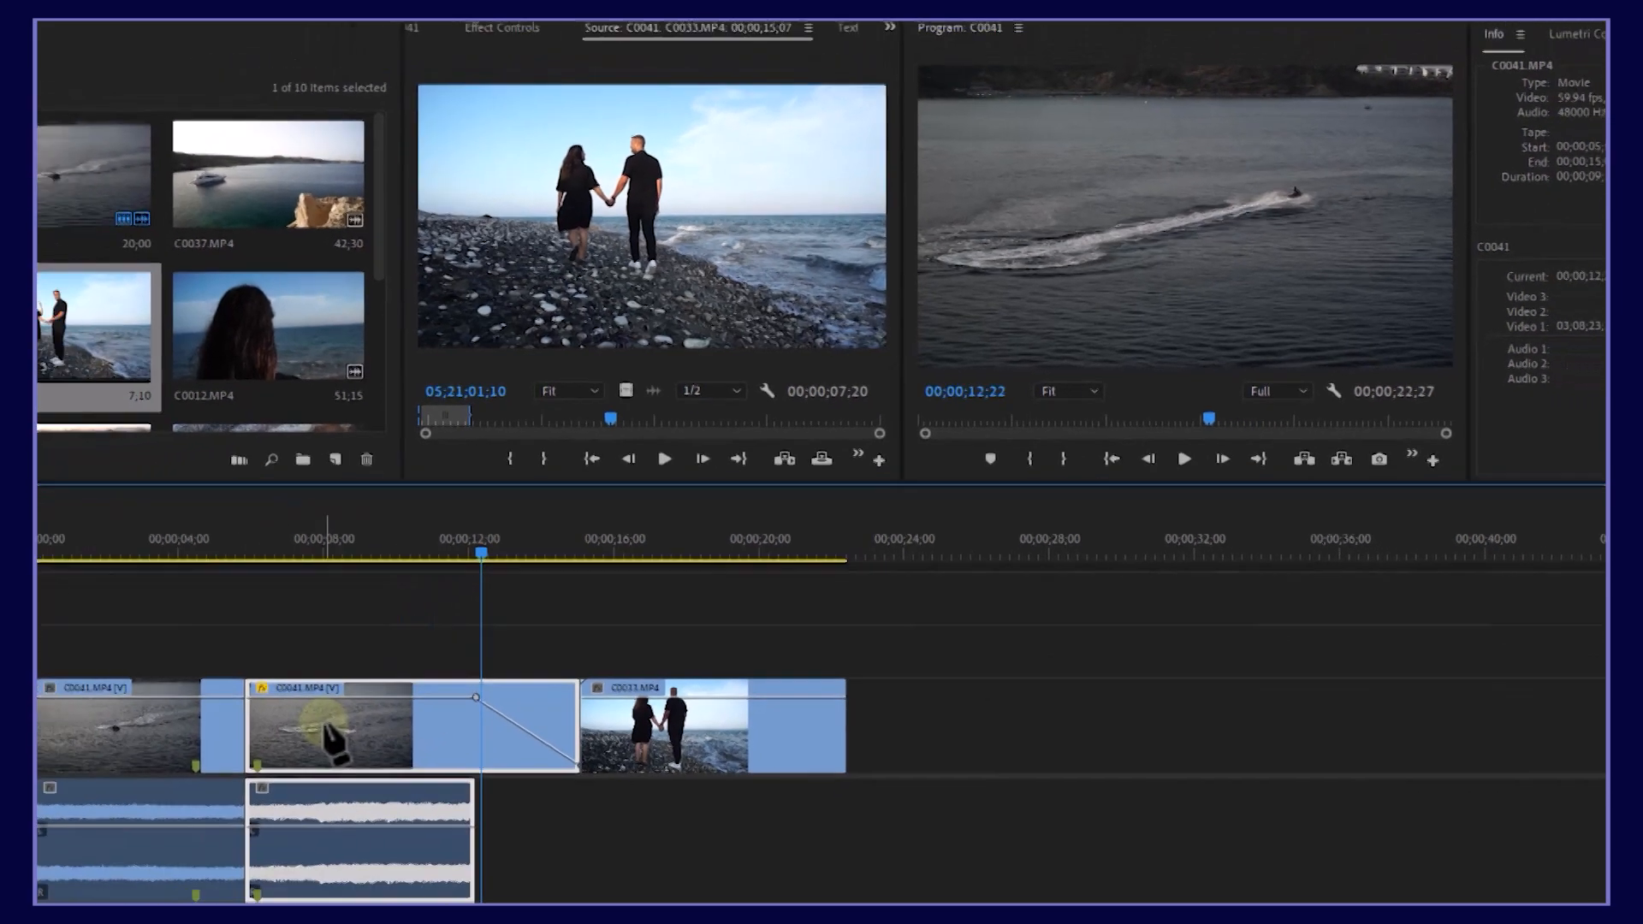
Step: Drag the clip's opacity down to about 65, then back up to 100%
{"action": "key", "text": "v"}
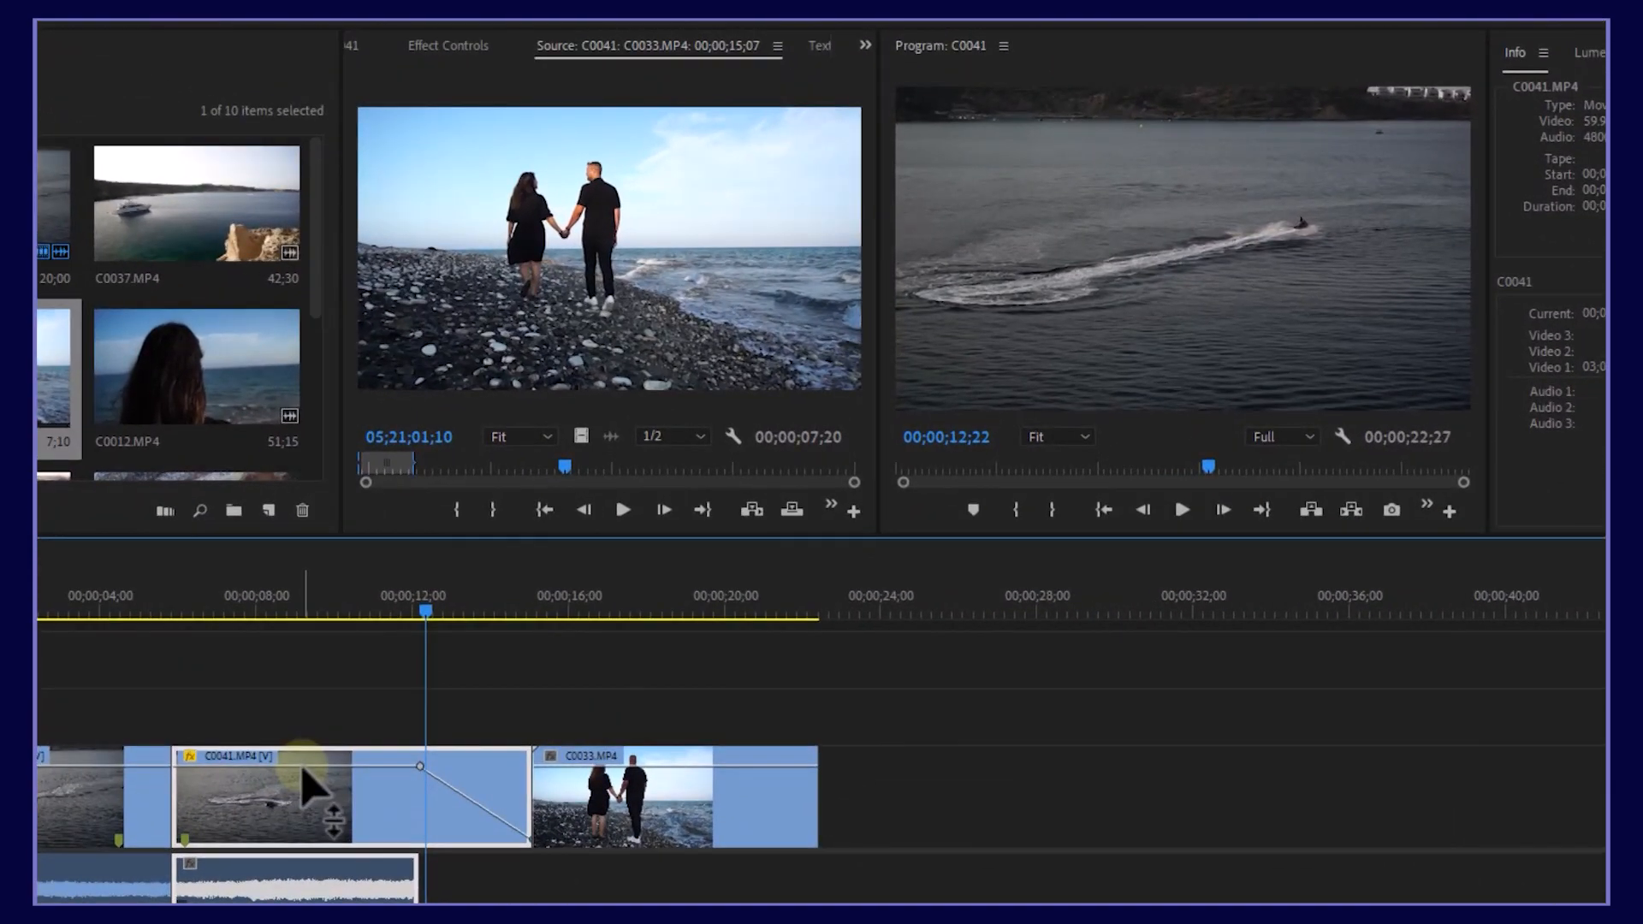
{"action": "left_click_drag", "start_coordinate": [531, 614], "coordinate": [531, 631]}
{"action": "left_click_drag", "start_coordinate": [300, 789], "coordinate": [299, 809]}
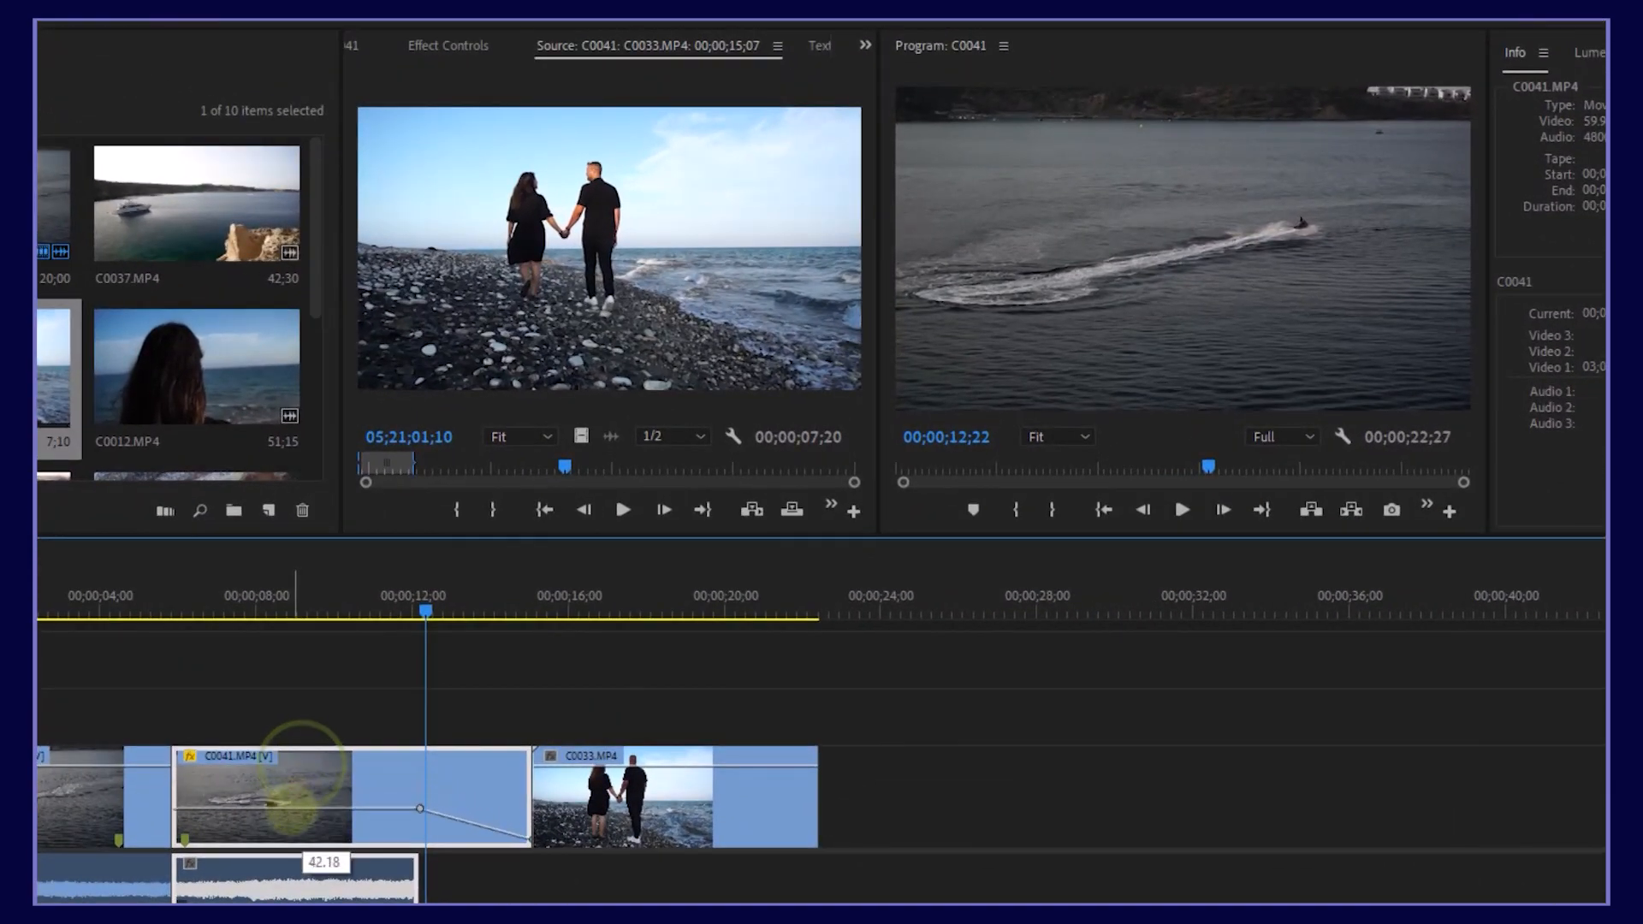
{"action": "left_click", "coordinate": [333, 609]}
{"action": "left_click", "coordinate": [286, 612]}
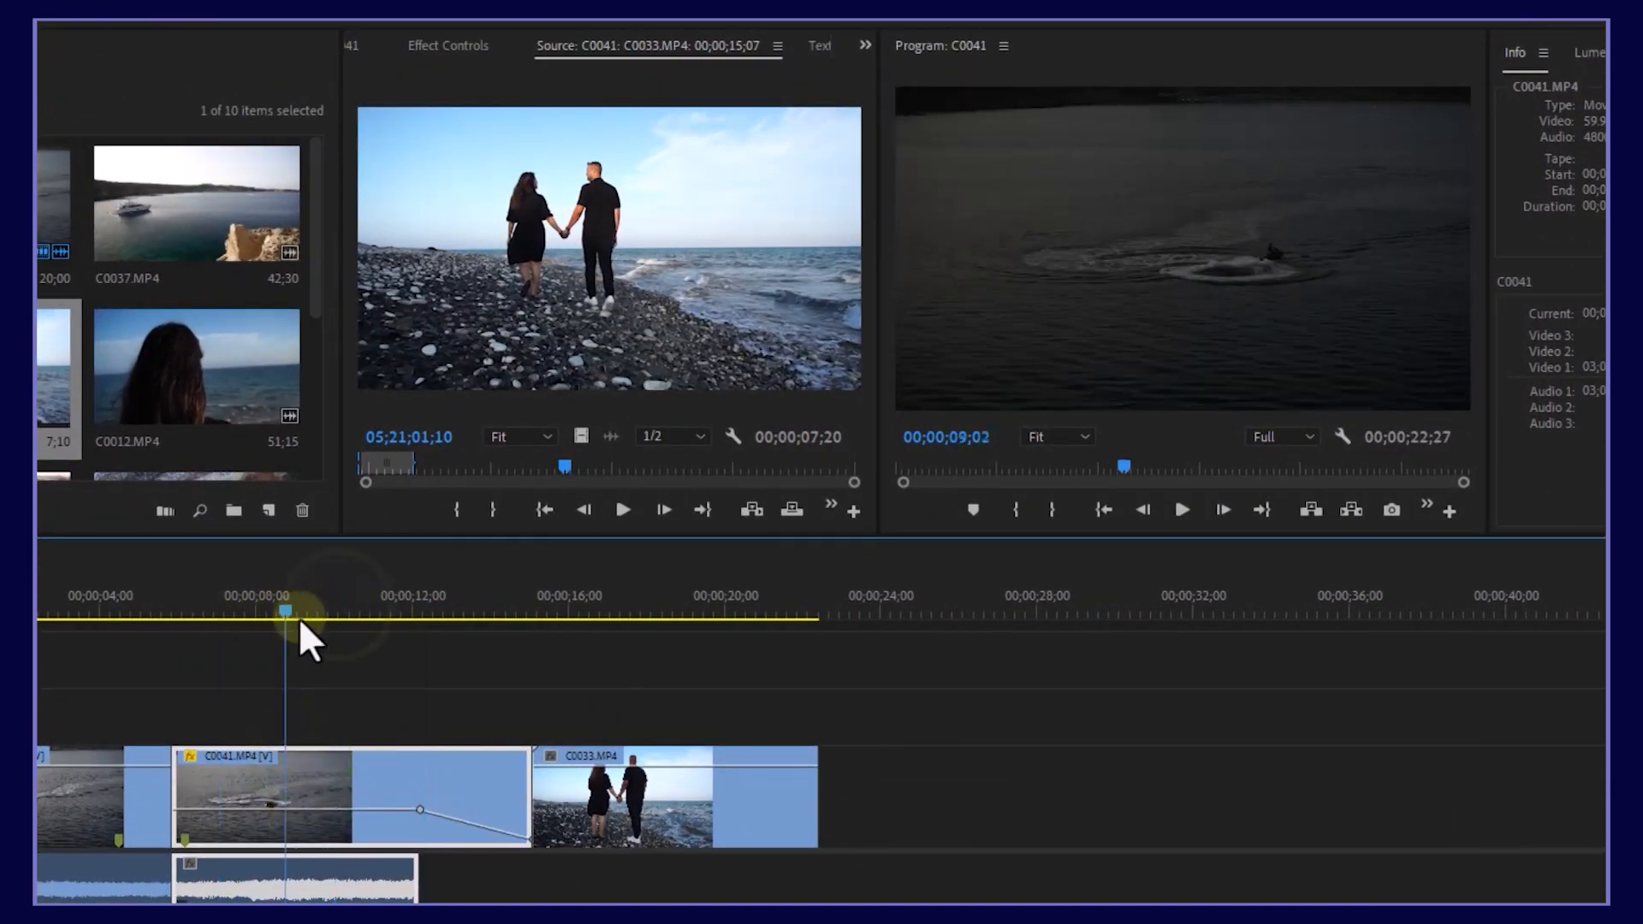
{"action": "left_click_drag", "start_coordinate": [297, 809], "coordinate": [316, 646]}
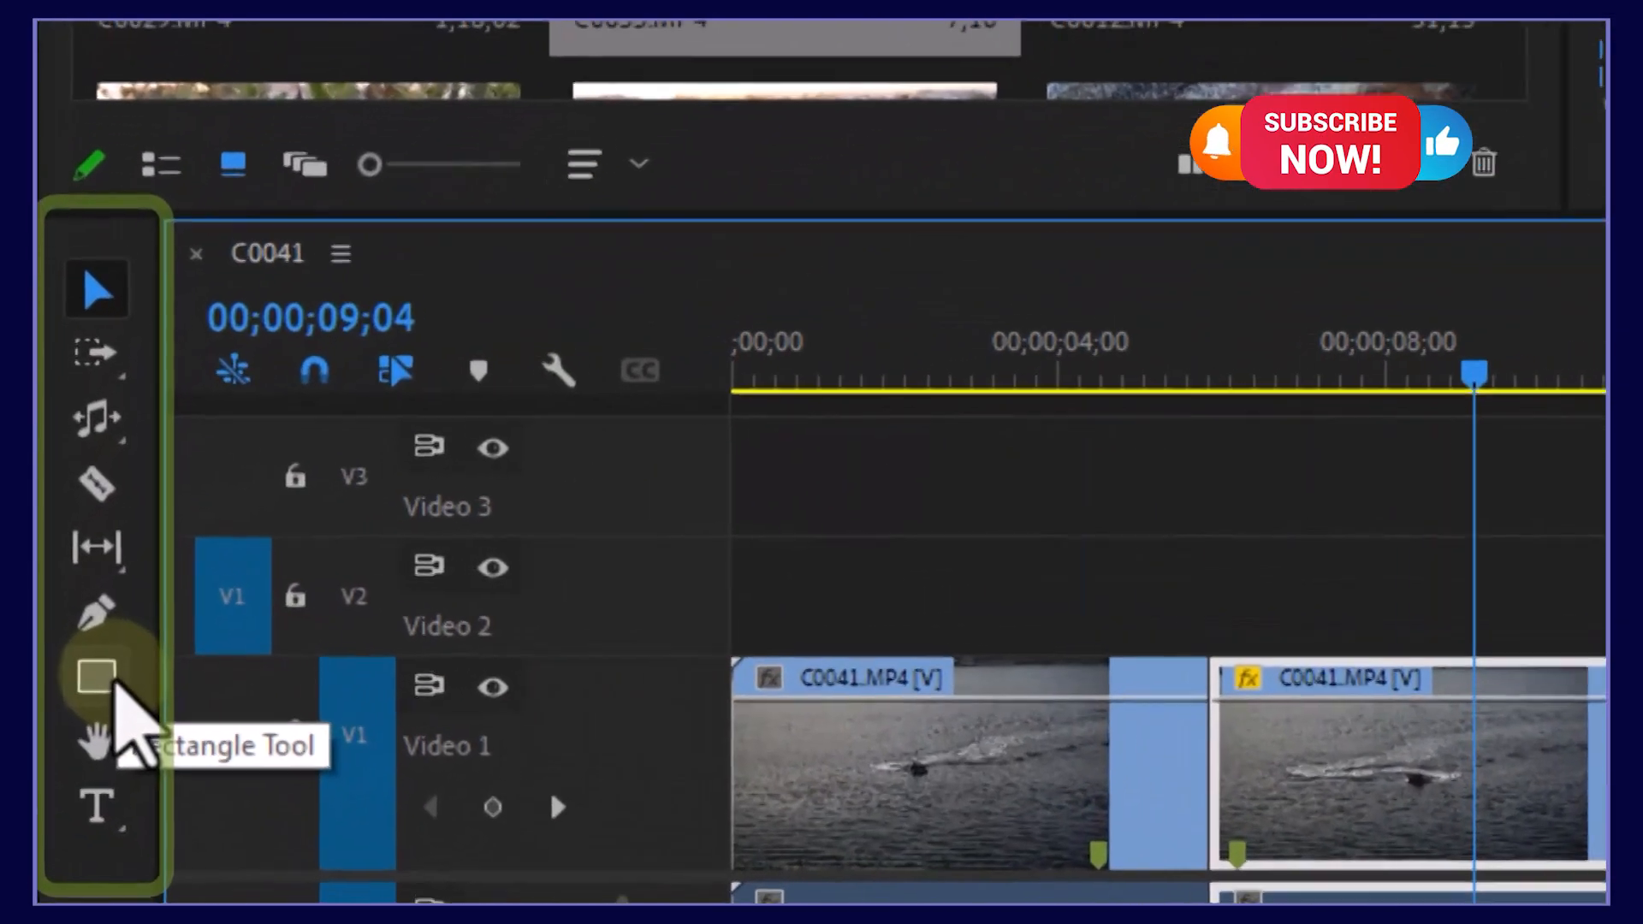
{"action": "left_click", "coordinate": [72, 627]}
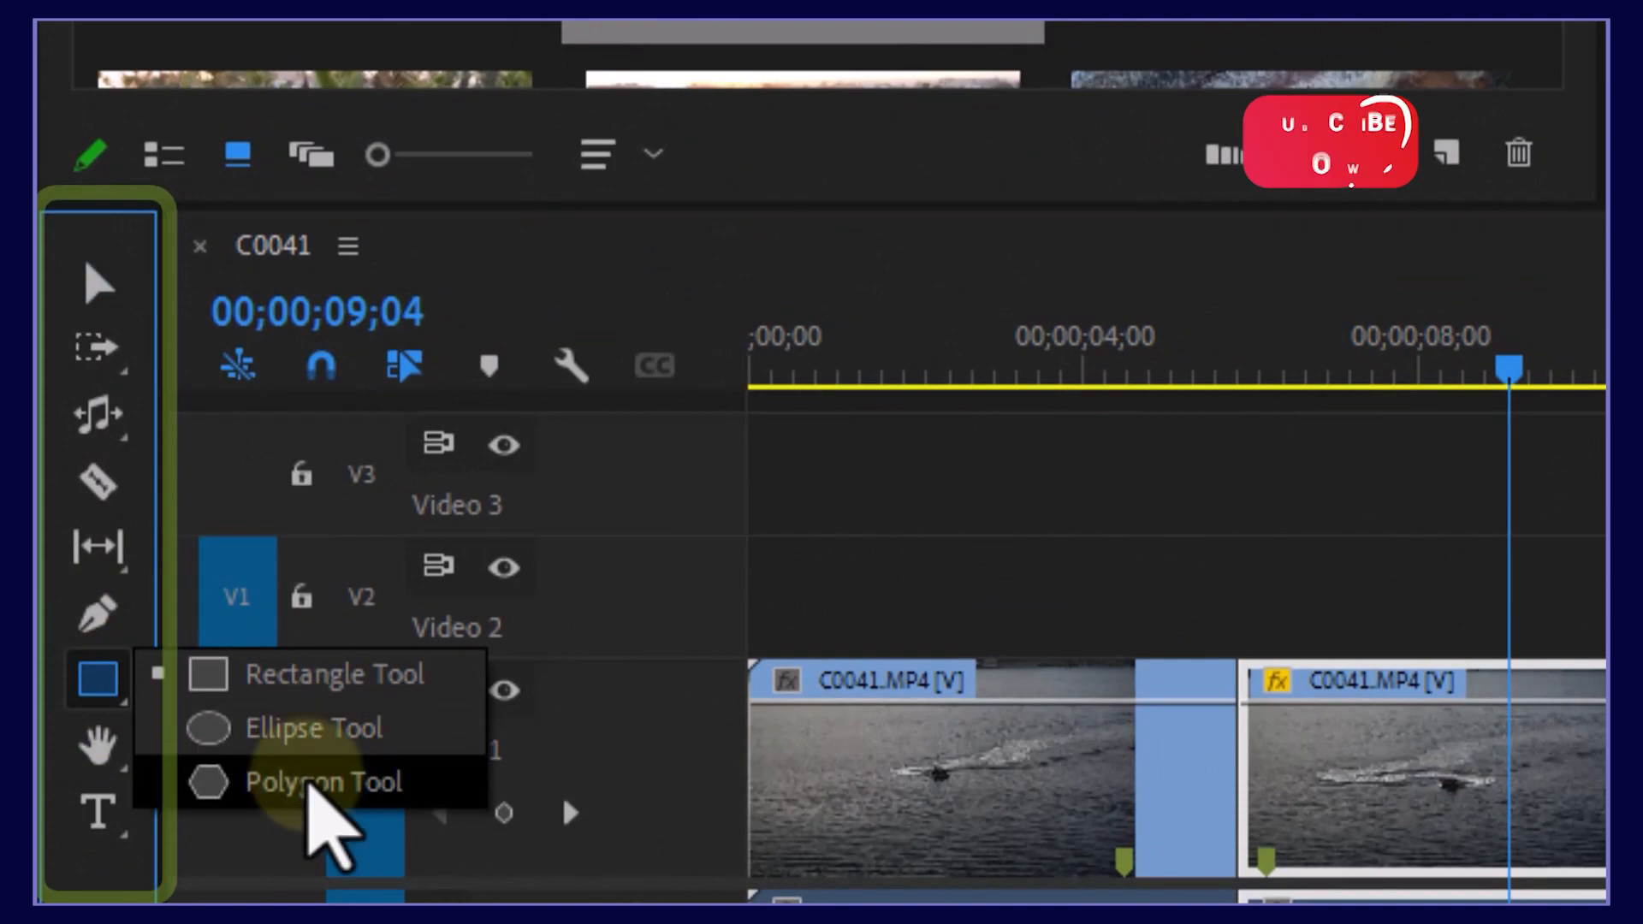
{"action": "left_click", "coordinate": [96, 678]}
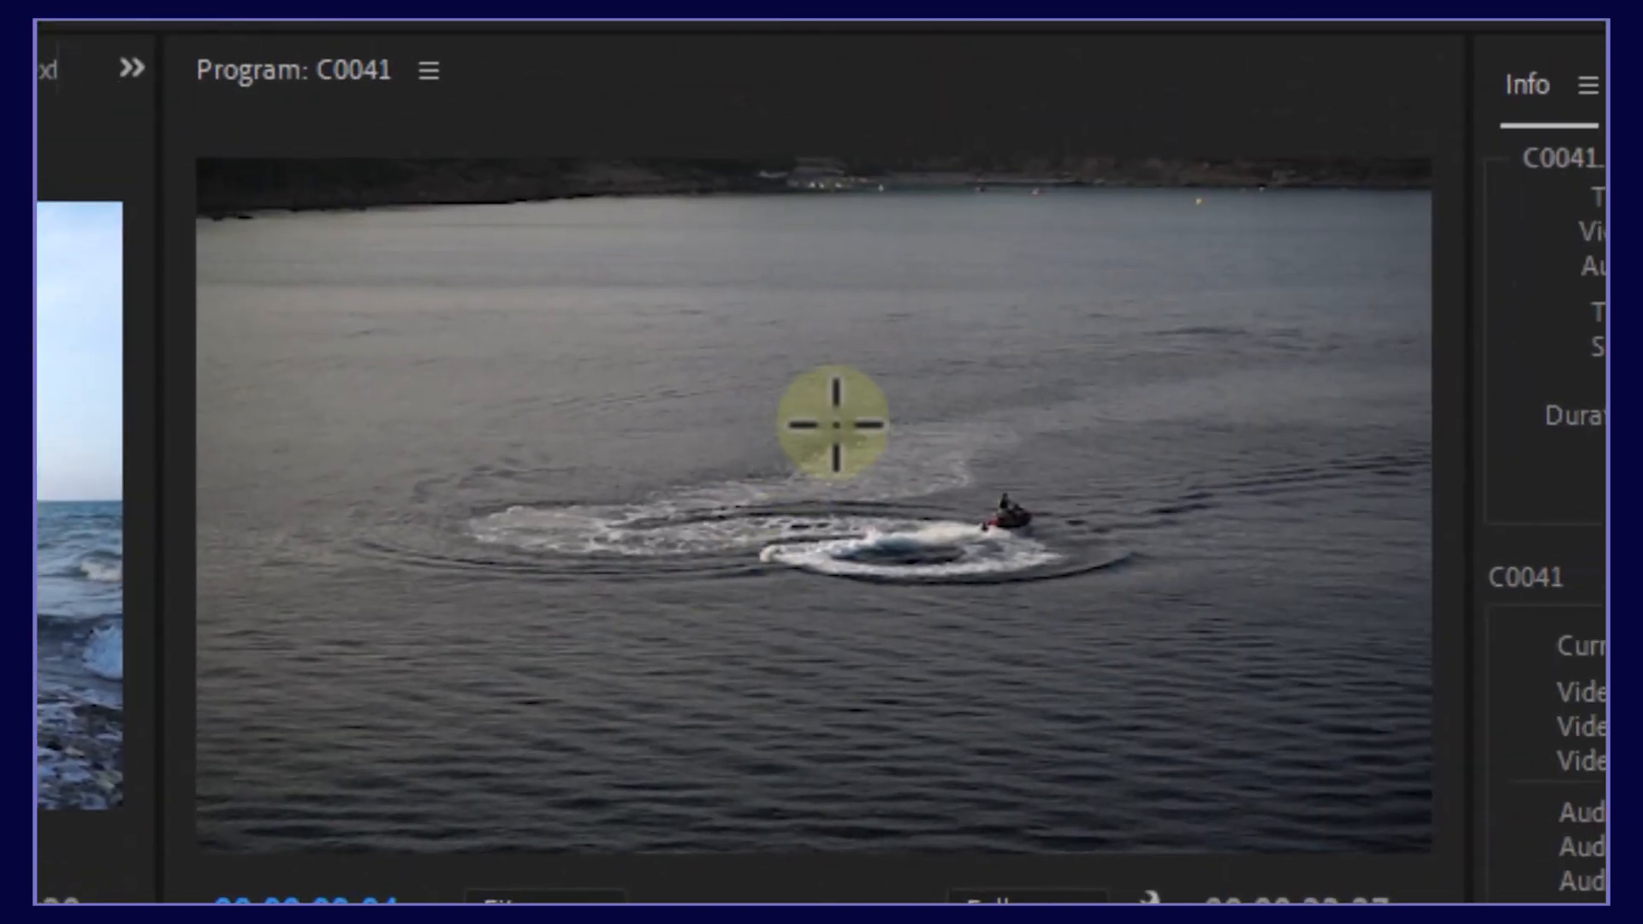
{"action": "left_click_drag", "start_coordinate": [1029, 334], "coordinate": [676, 684]}
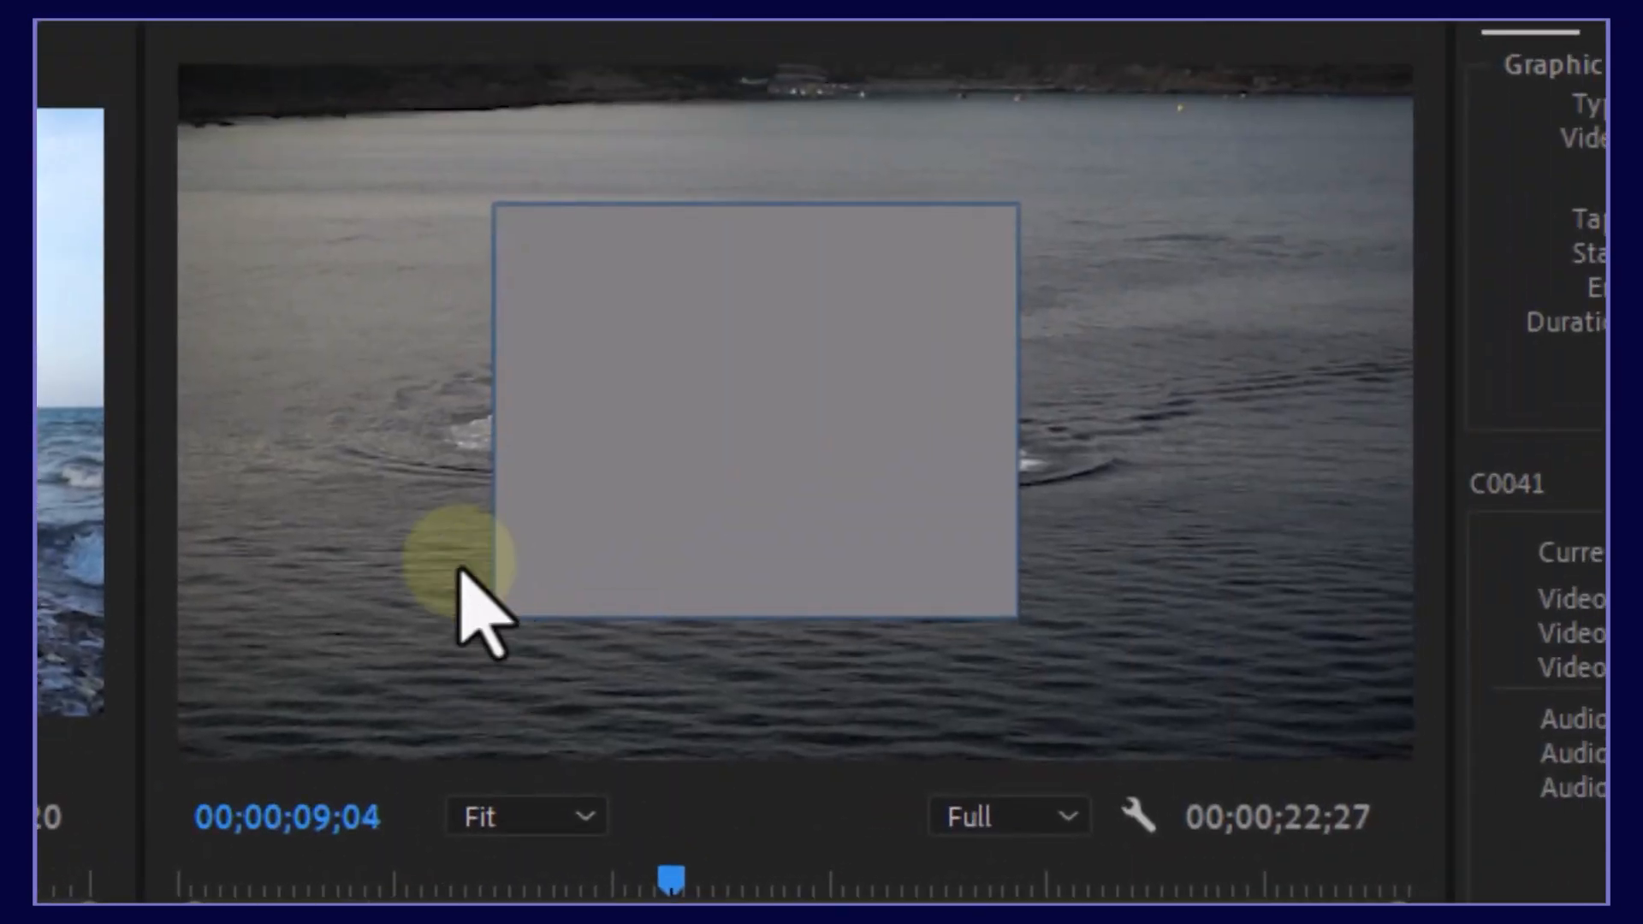
{"action": "left_click_drag", "start_coordinate": [338, 346], "coordinate": [488, 629]}
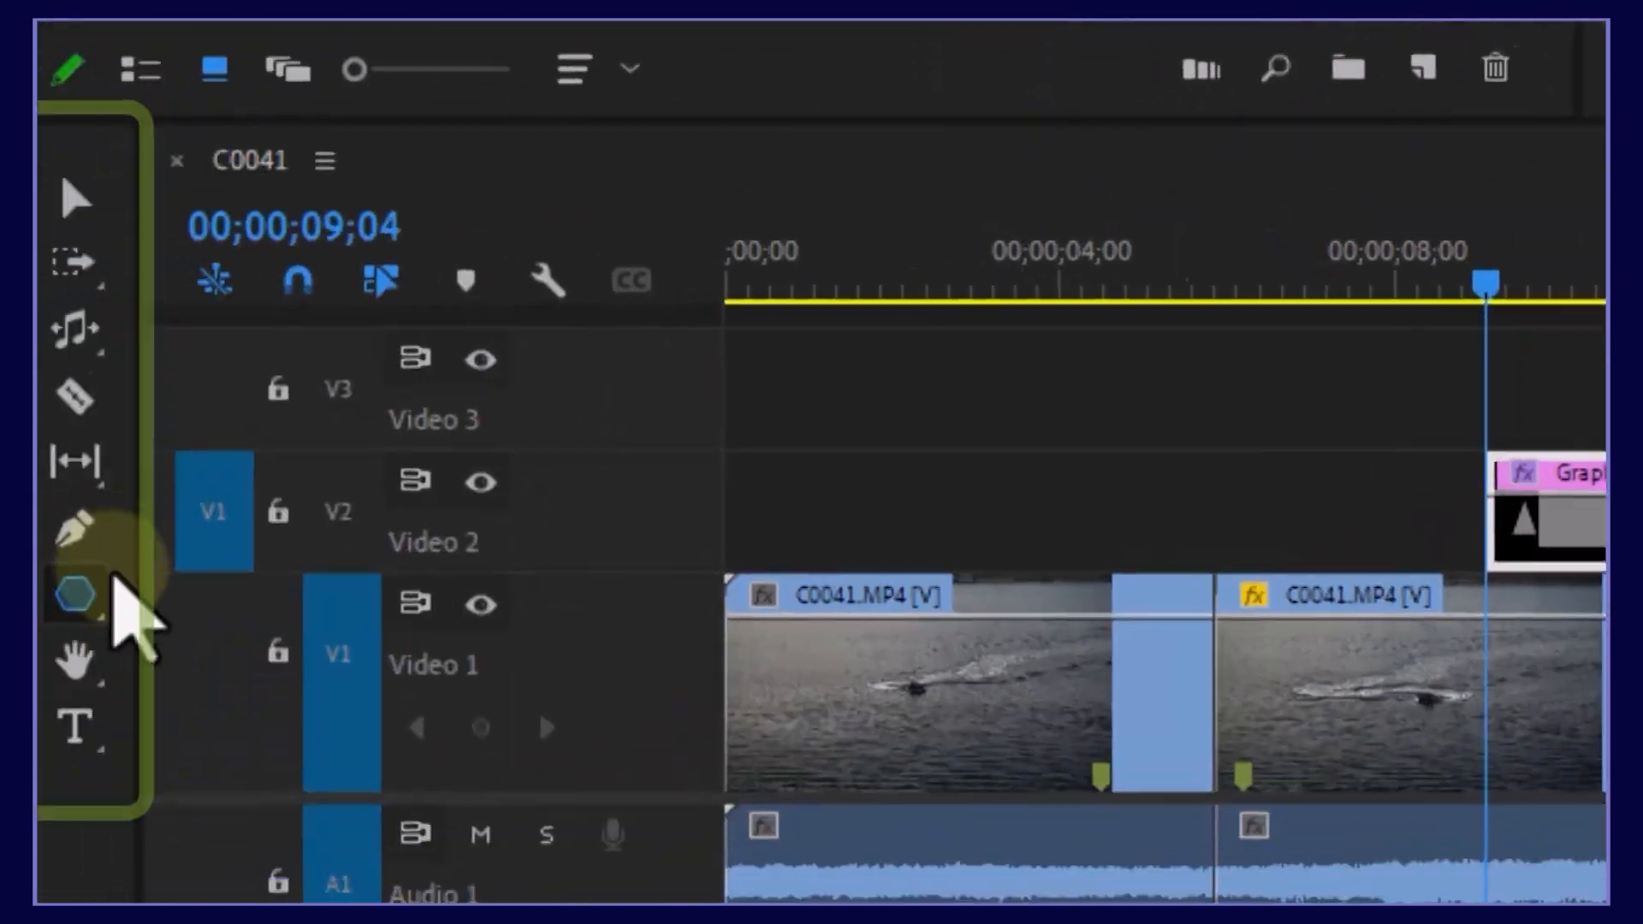
{"action": "left_click", "coordinate": [98, 585]}
{"action": "left_click", "coordinate": [279, 642]}
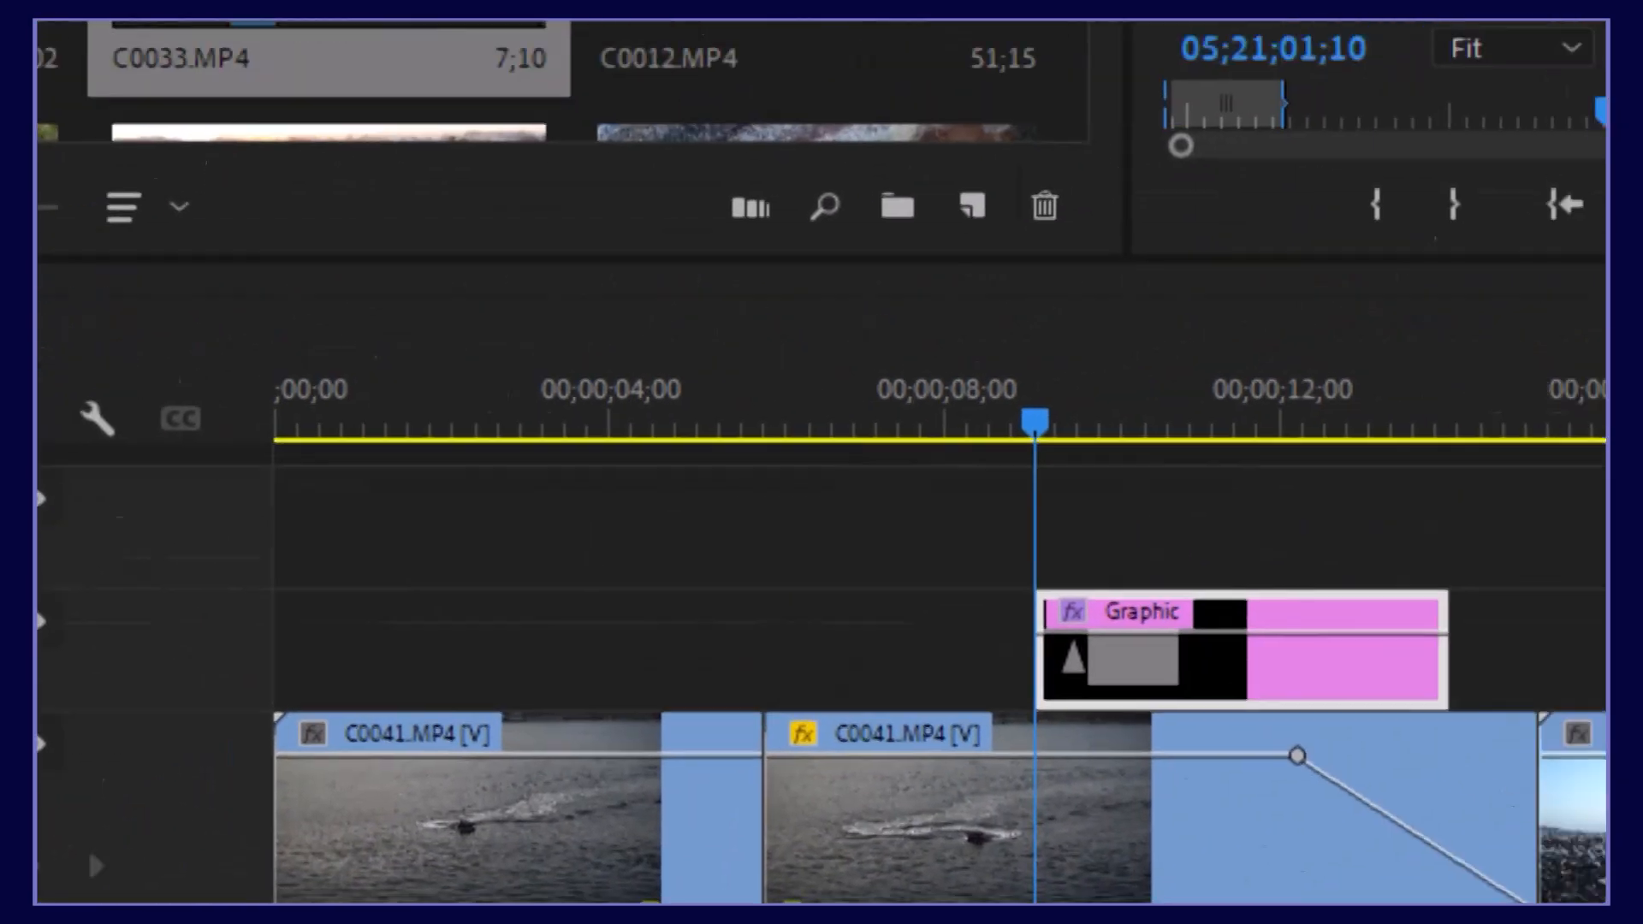
{"action": "left_click_drag", "start_coordinate": [1225, 169], "coordinate": [868, 689]}
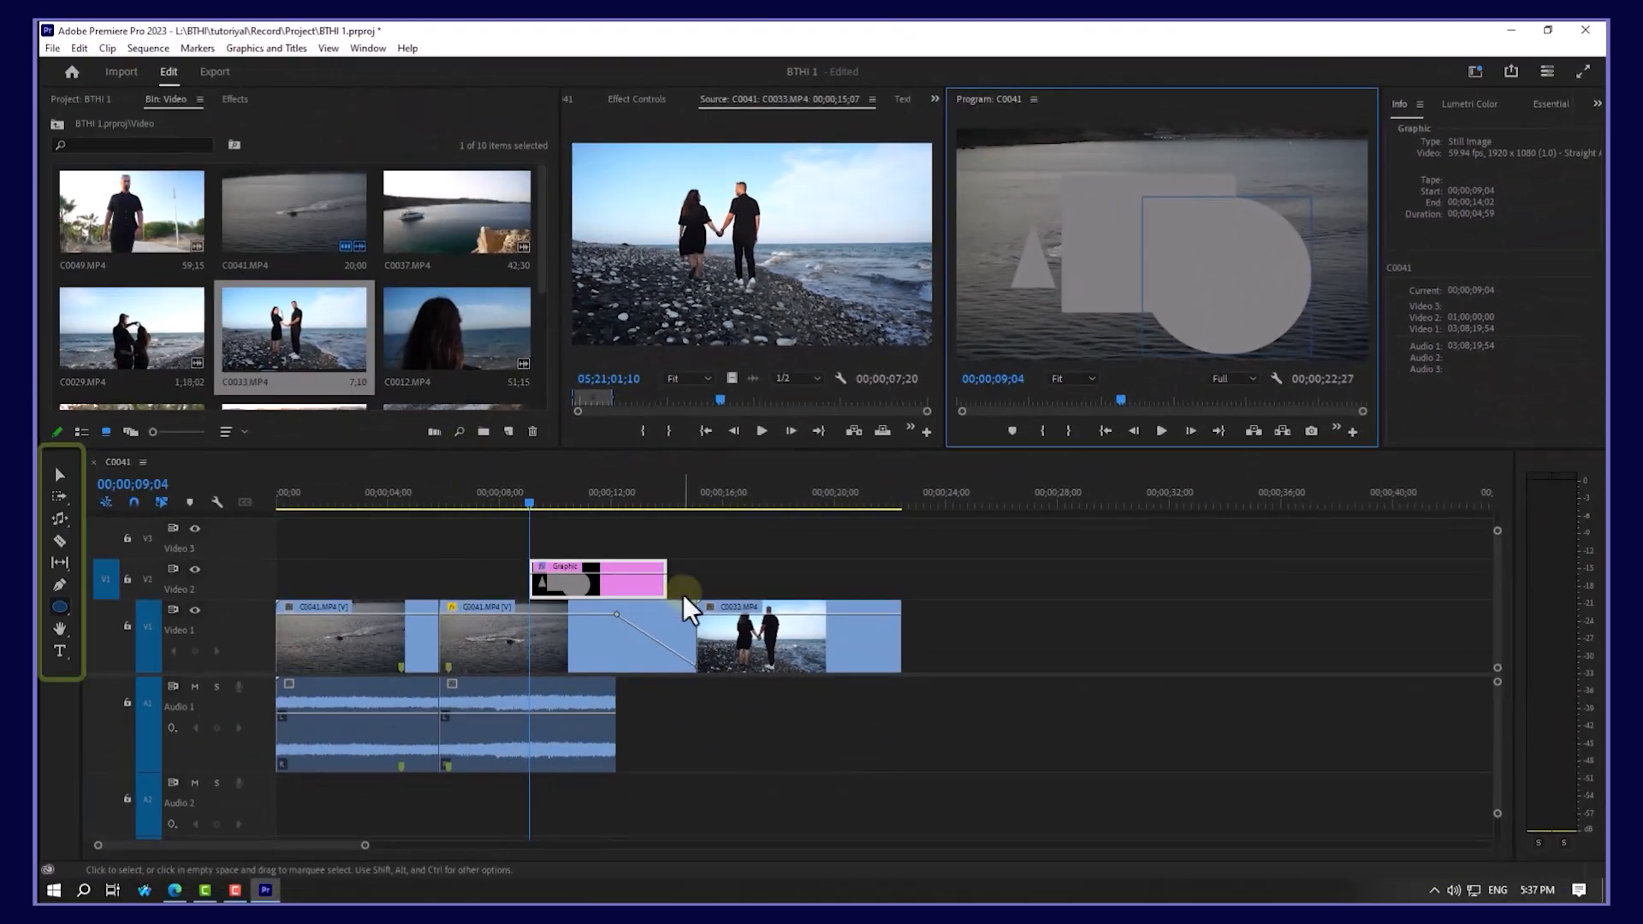
{"action": "left_click", "coordinate": [565, 590]}
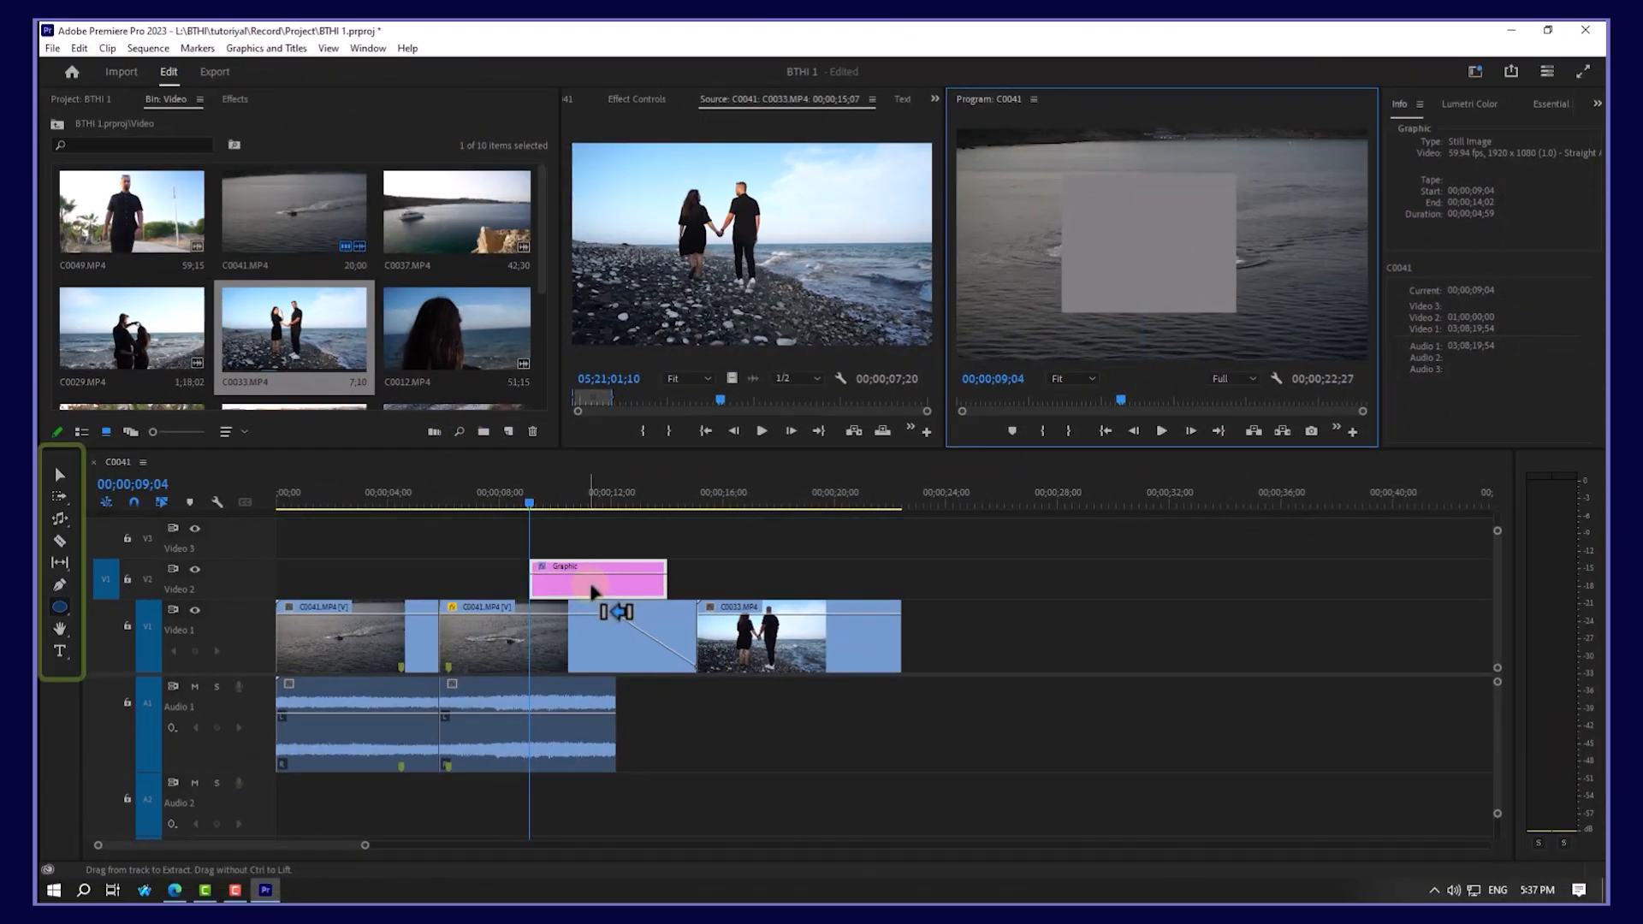
{"action": "key", "text": "Delete"}
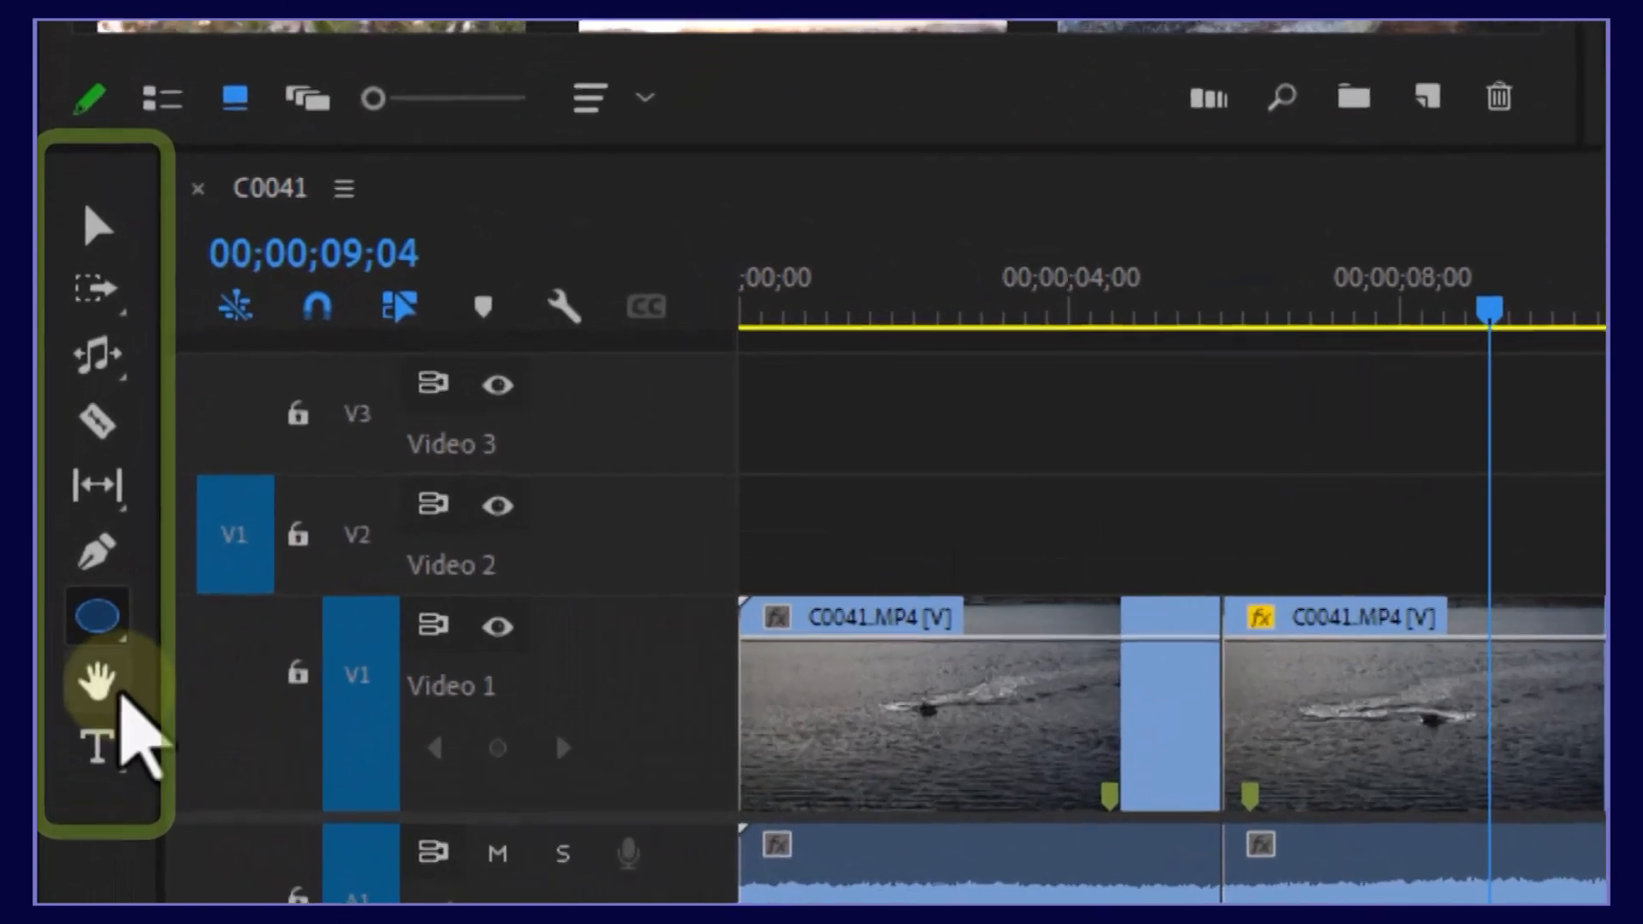
Step: Pan the timeline clips across the view with the Hand tool
{"action": "left_click", "coordinate": [118, 695]}
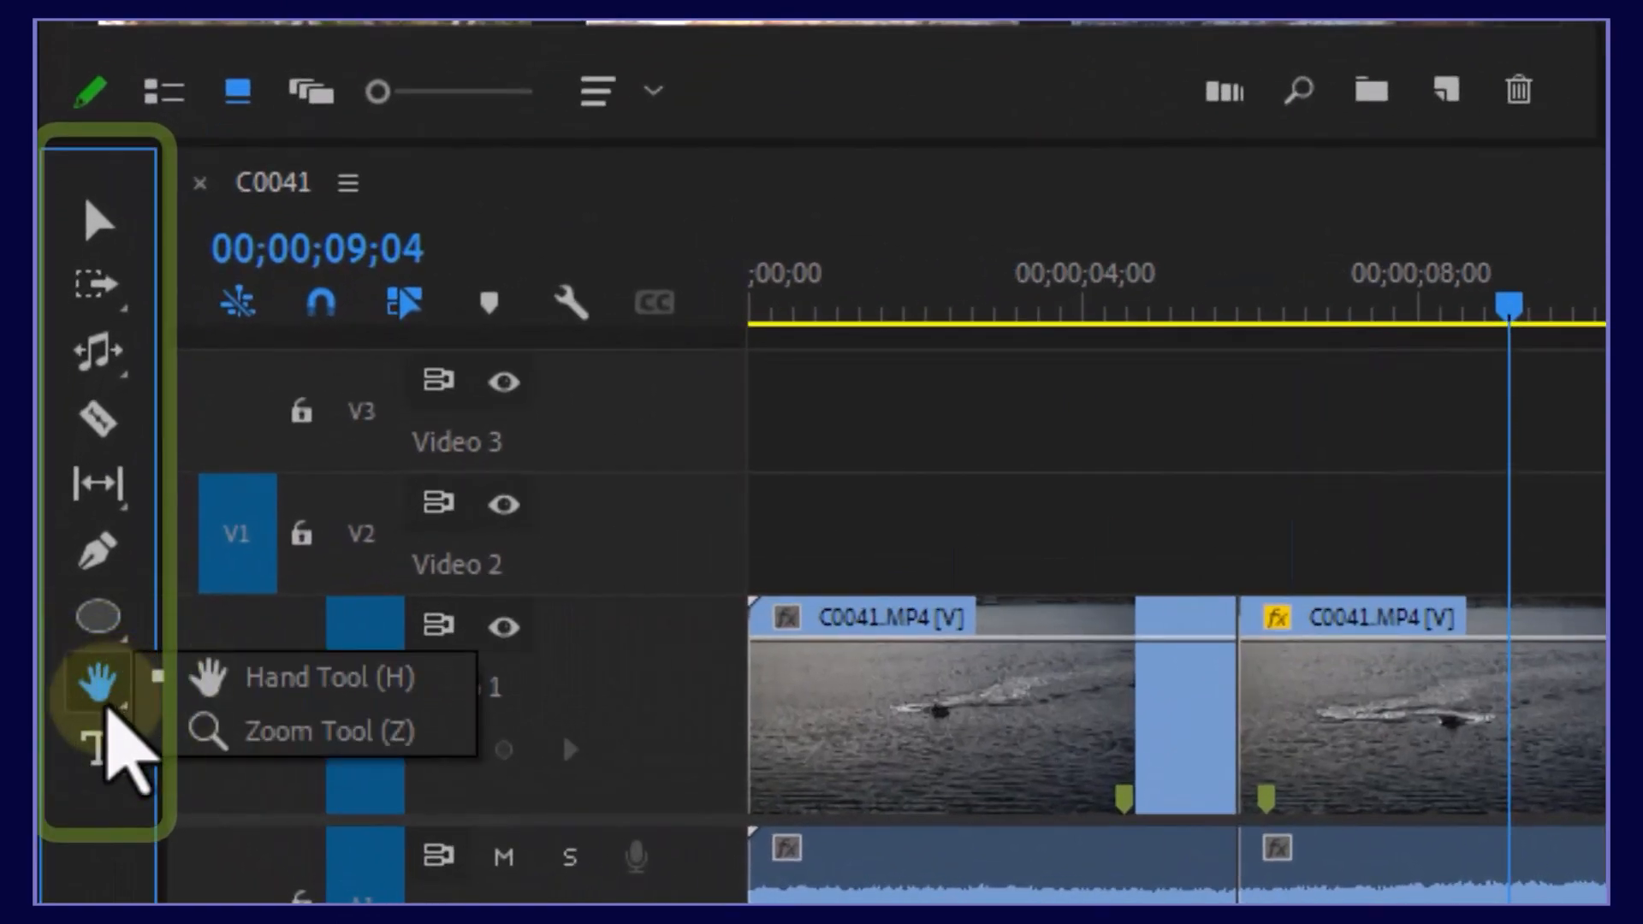
{"action": "left_click", "coordinate": [100, 685]}
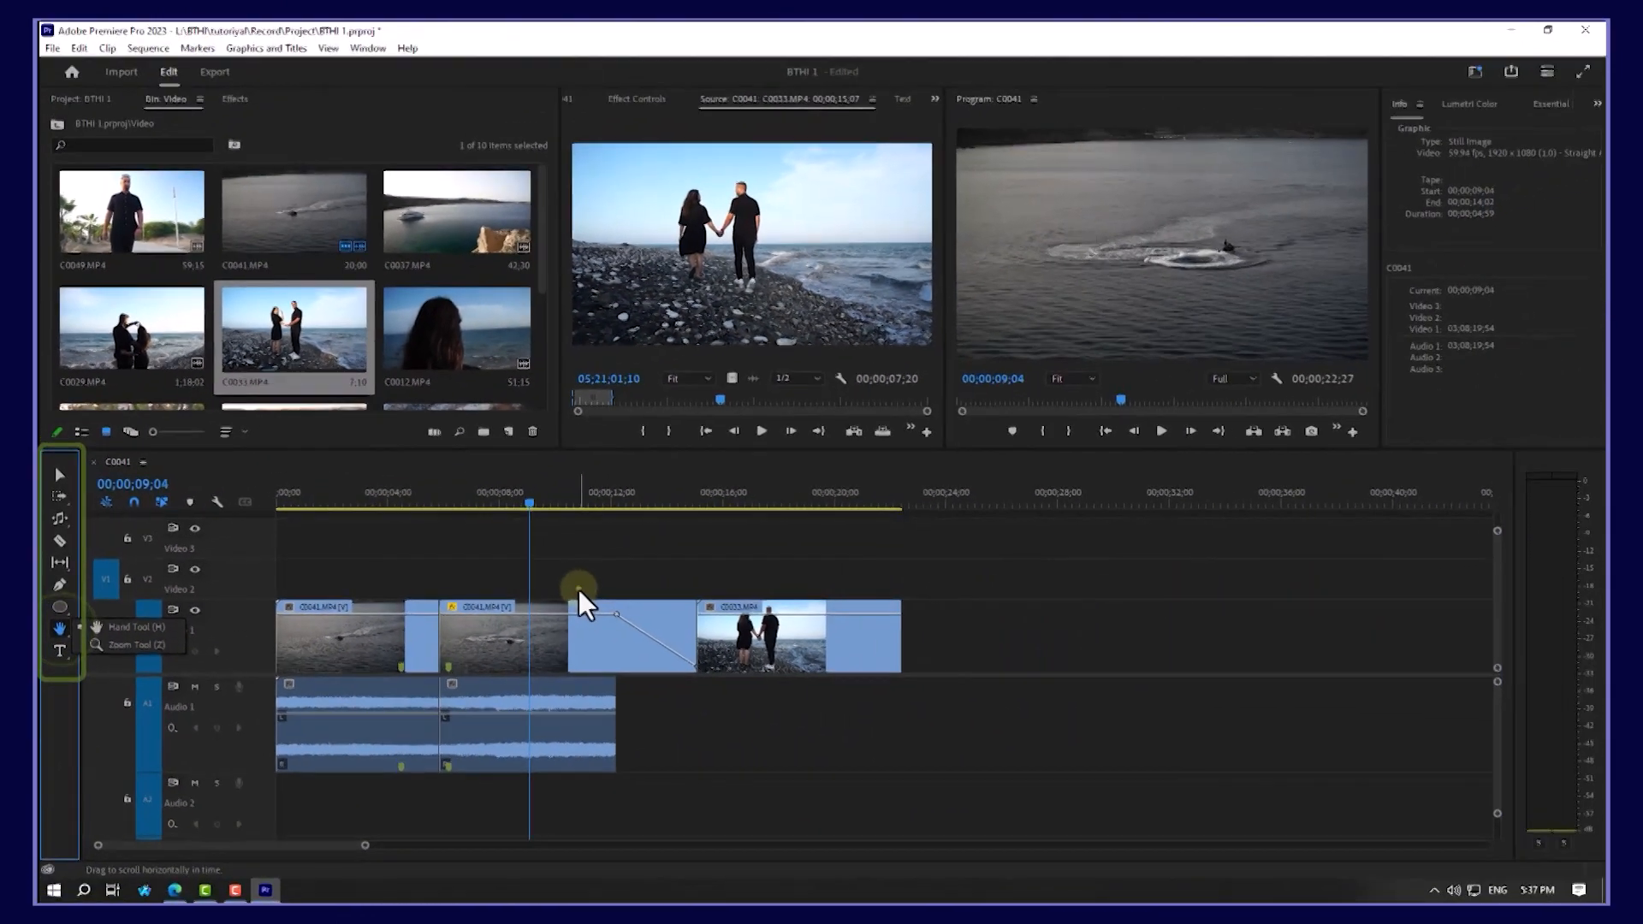
{"action": "left_click", "coordinate": [578, 589]}
{"action": "left_click_drag", "start_coordinate": [893, 592], "coordinate": [1158, 587]}
Step: Zoom the timeline in and out on the first clip with the Zoom tool
{"action": "left_click", "coordinate": [63, 627]}
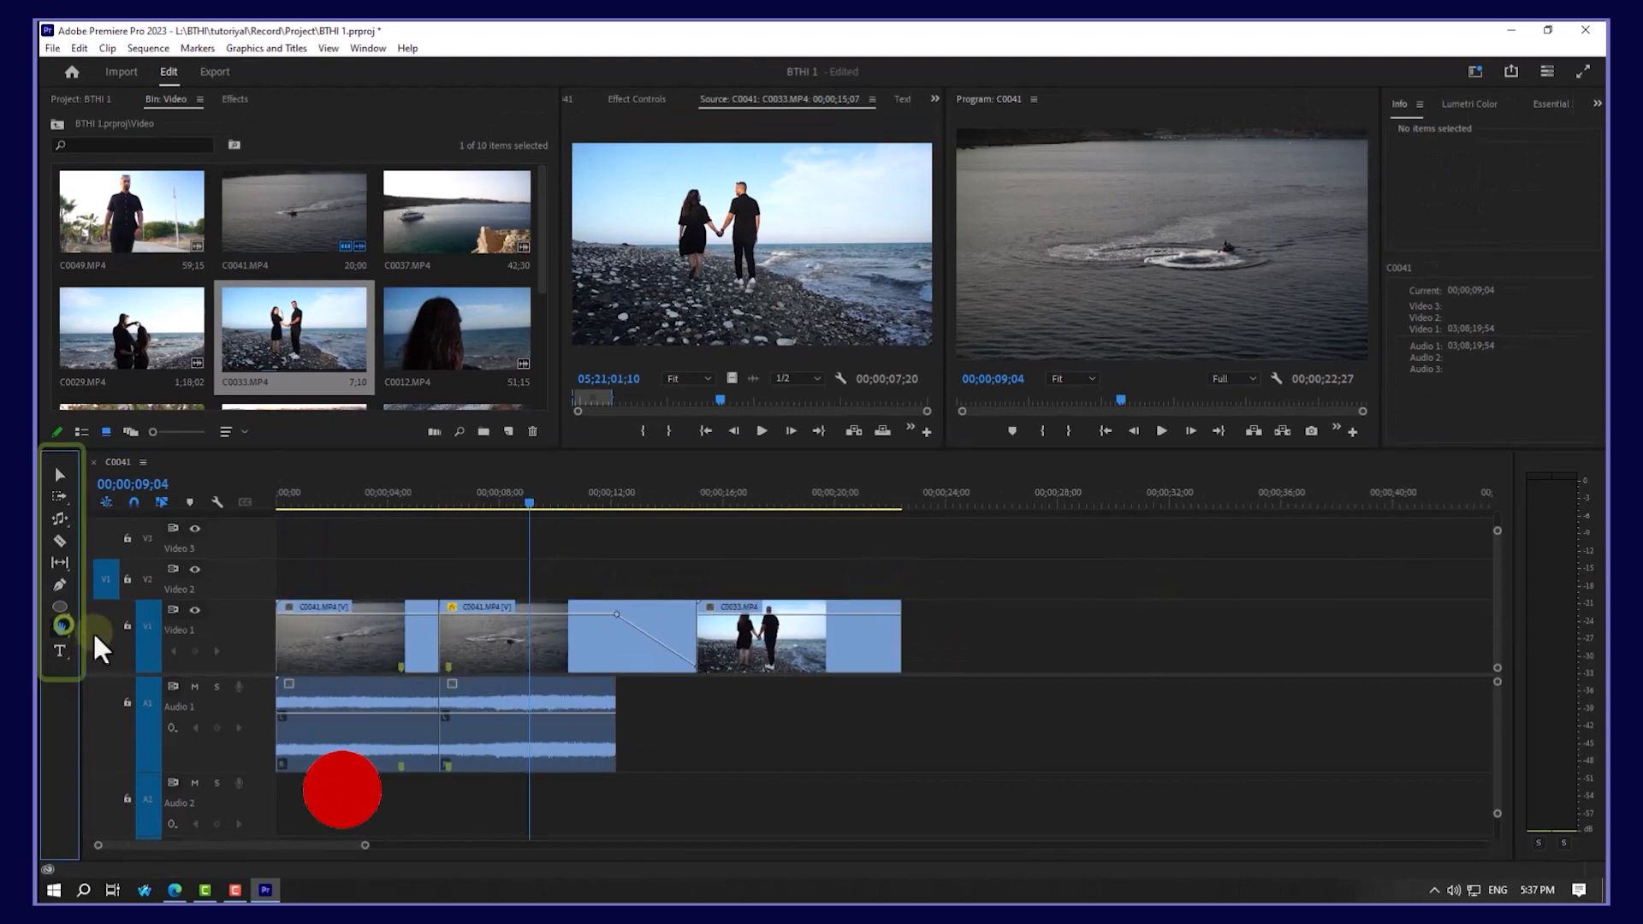
{"action": "left_click", "coordinate": [128, 645]}
{"action": "left_click", "coordinate": [333, 663]}
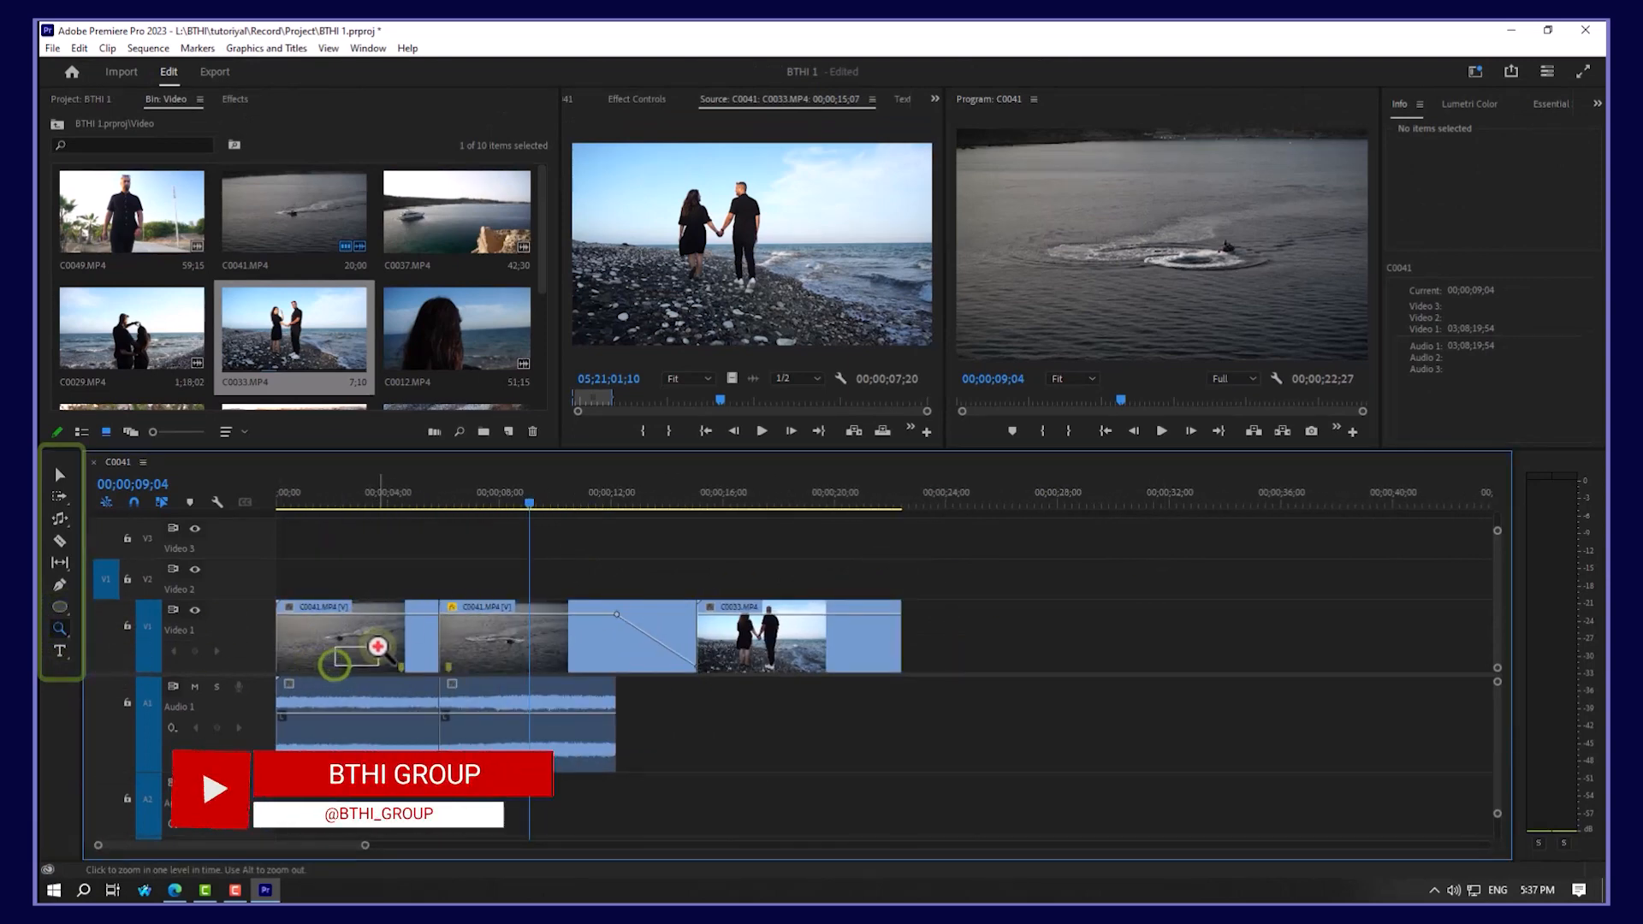
{"action": "left_click_drag", "start_coordinate": [514, 580], "coordinate": [444, 675]}
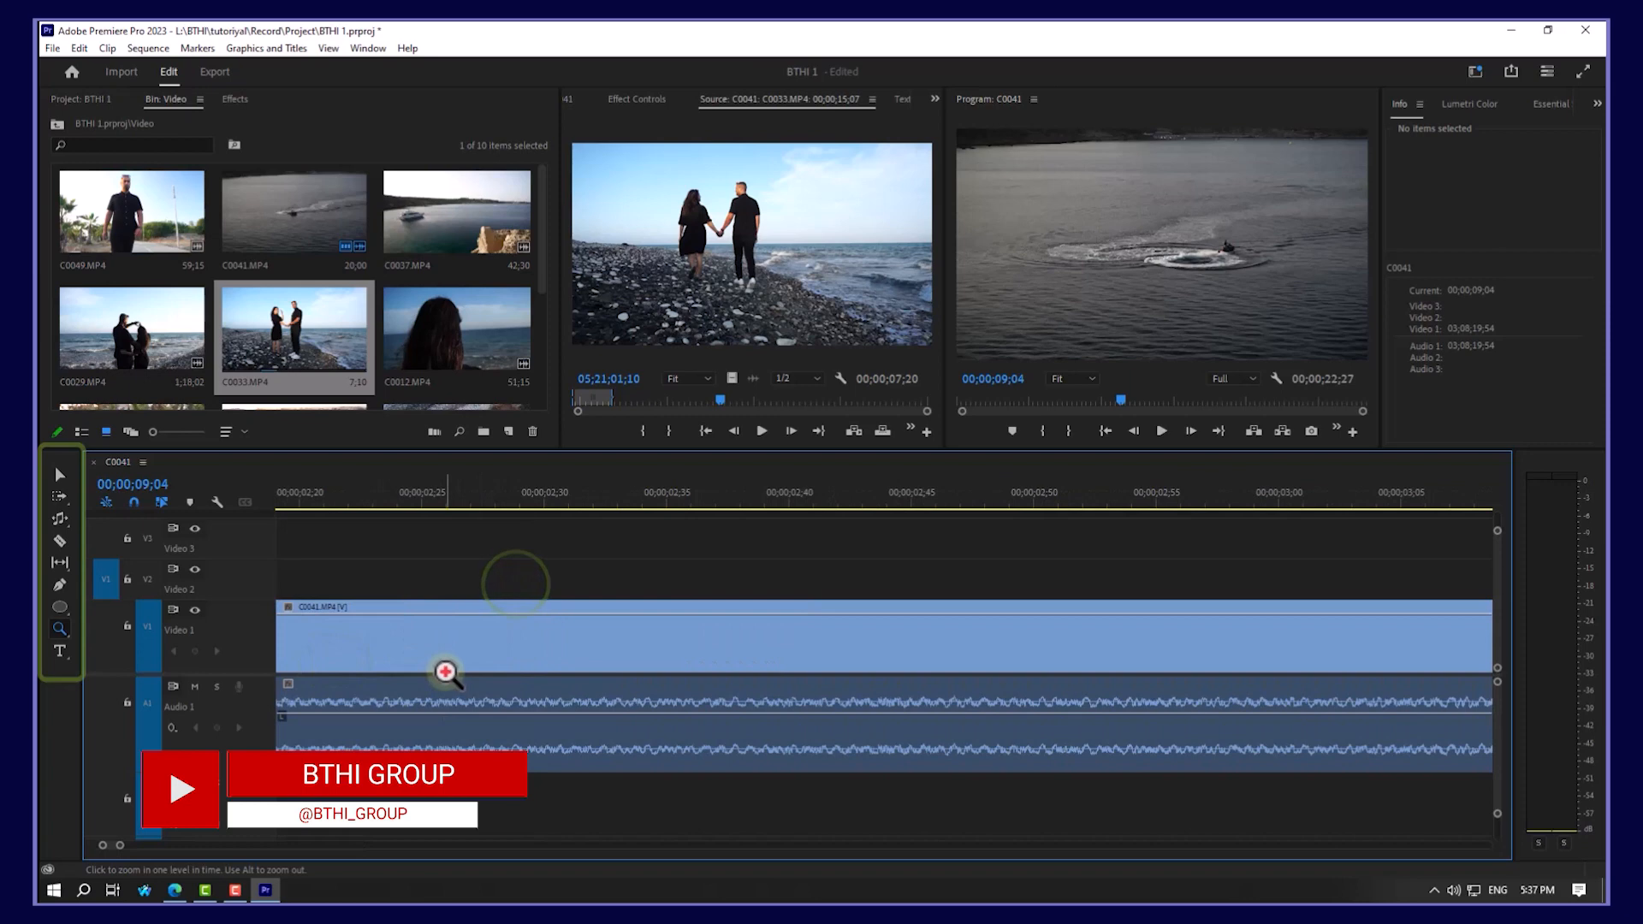
{"action": "key", "text": "ctrl"}
{"action": "left_click", "coordinate": [456, 661], "text": "alt"}
{"action": "left_click_drag", "start_coordinate": [514, 619], "coordinate": [407, 730]}
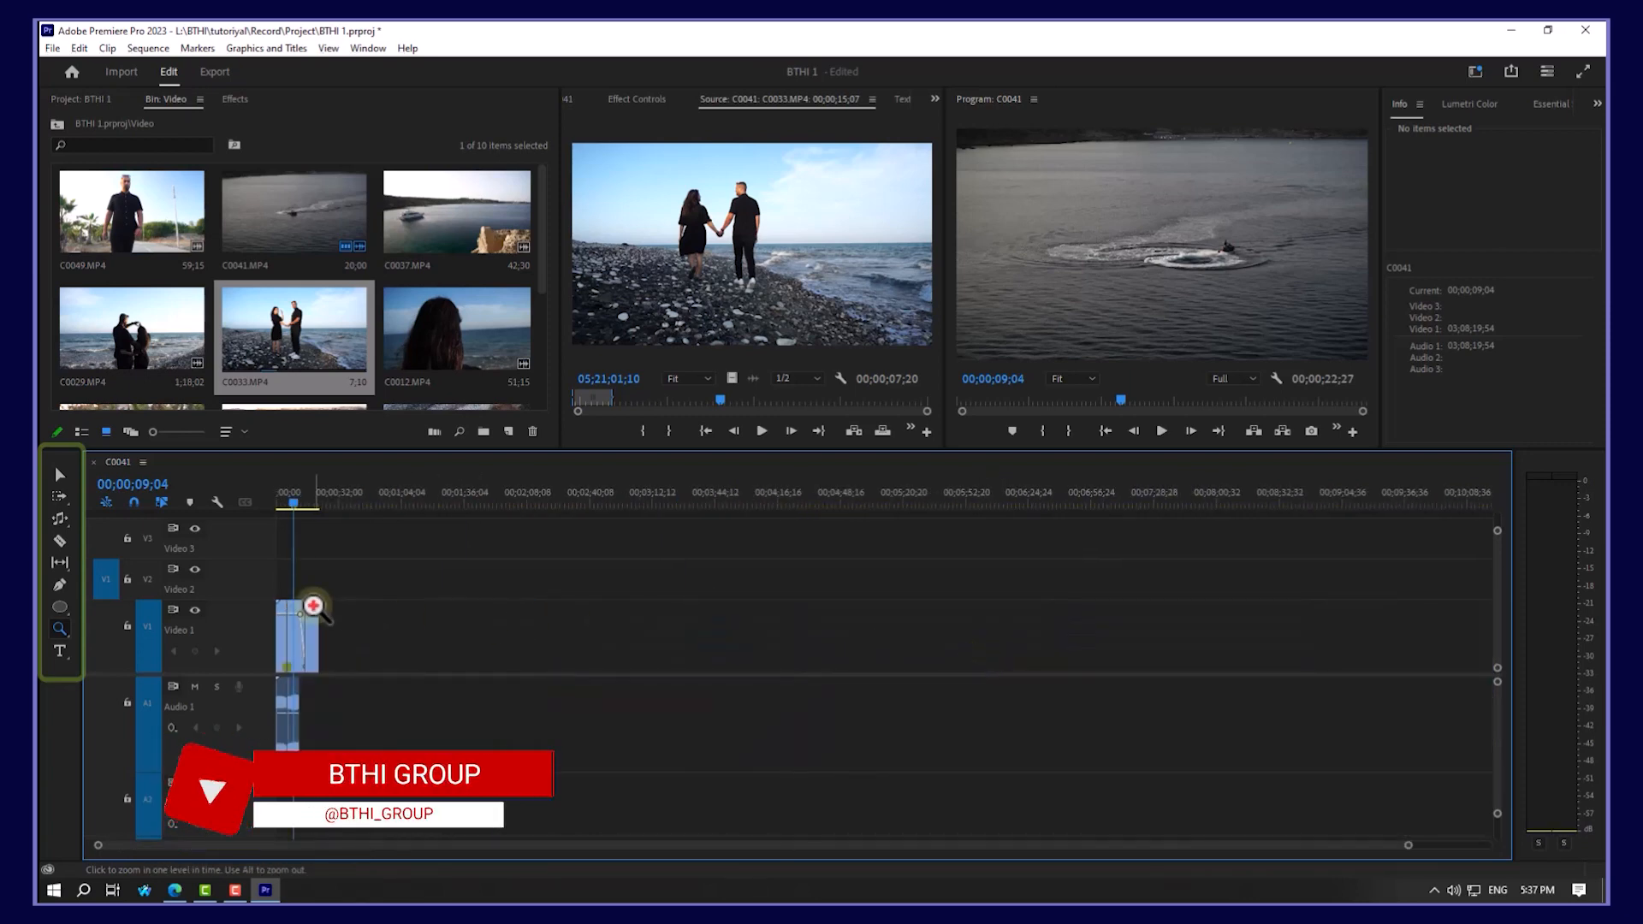
{"action": "left_click", "coordinate": [314, 606]}
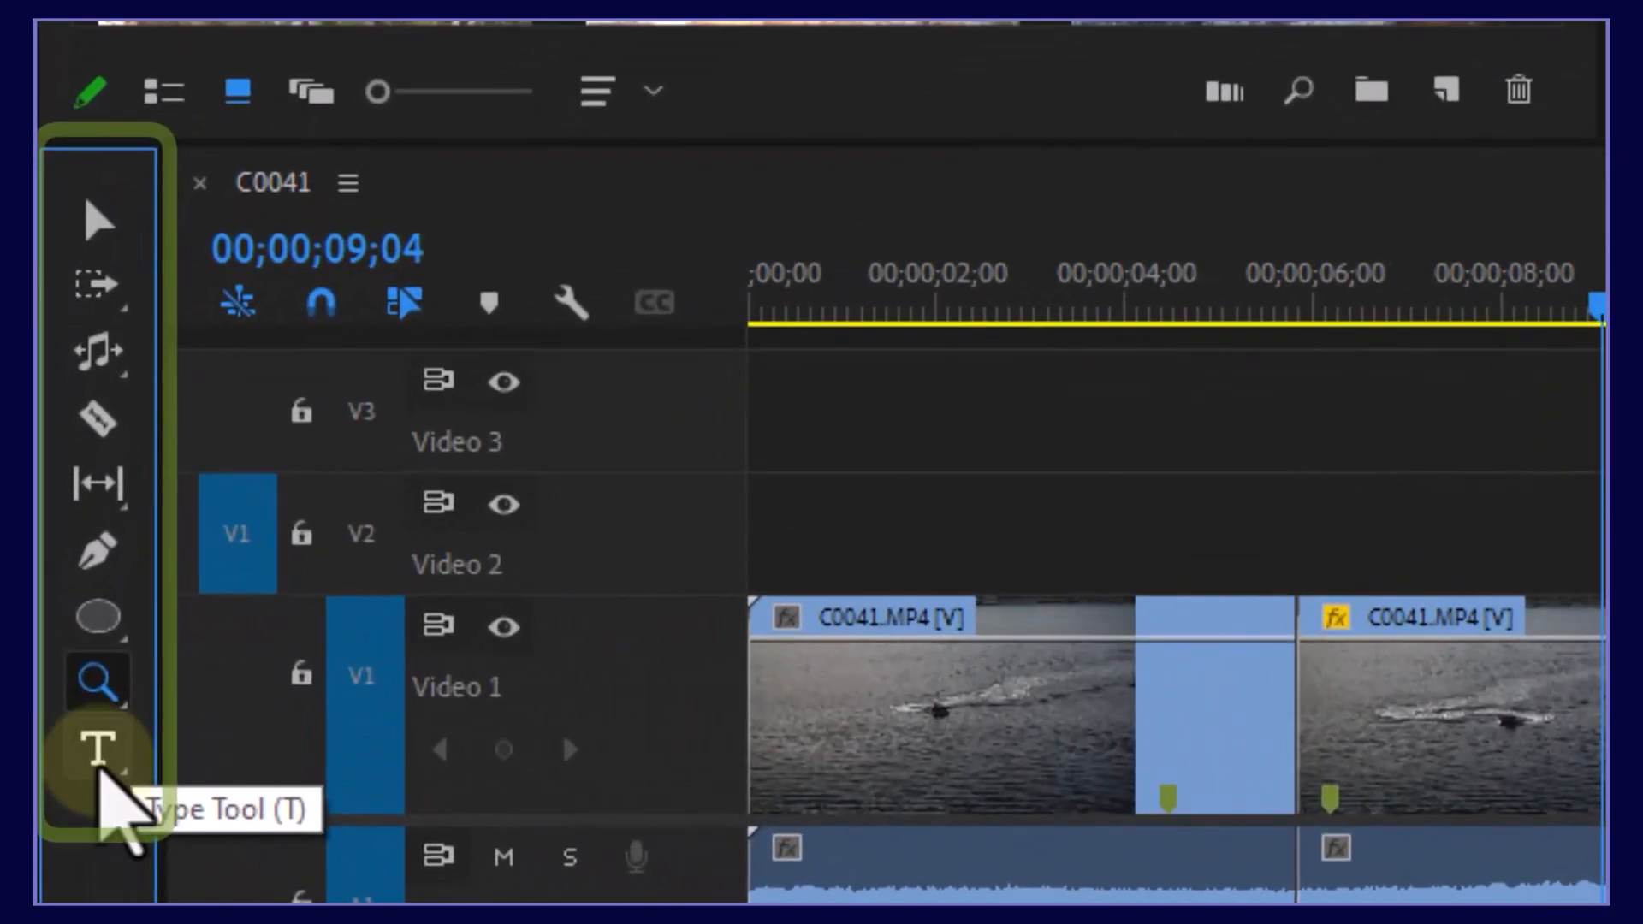
Step: Add a title over the boat footage reading 'hello' and 'BT' on a second line, then move the playhead back to 00;00;07;53
{"action": "left_click", "coordinate": [99, 762]}
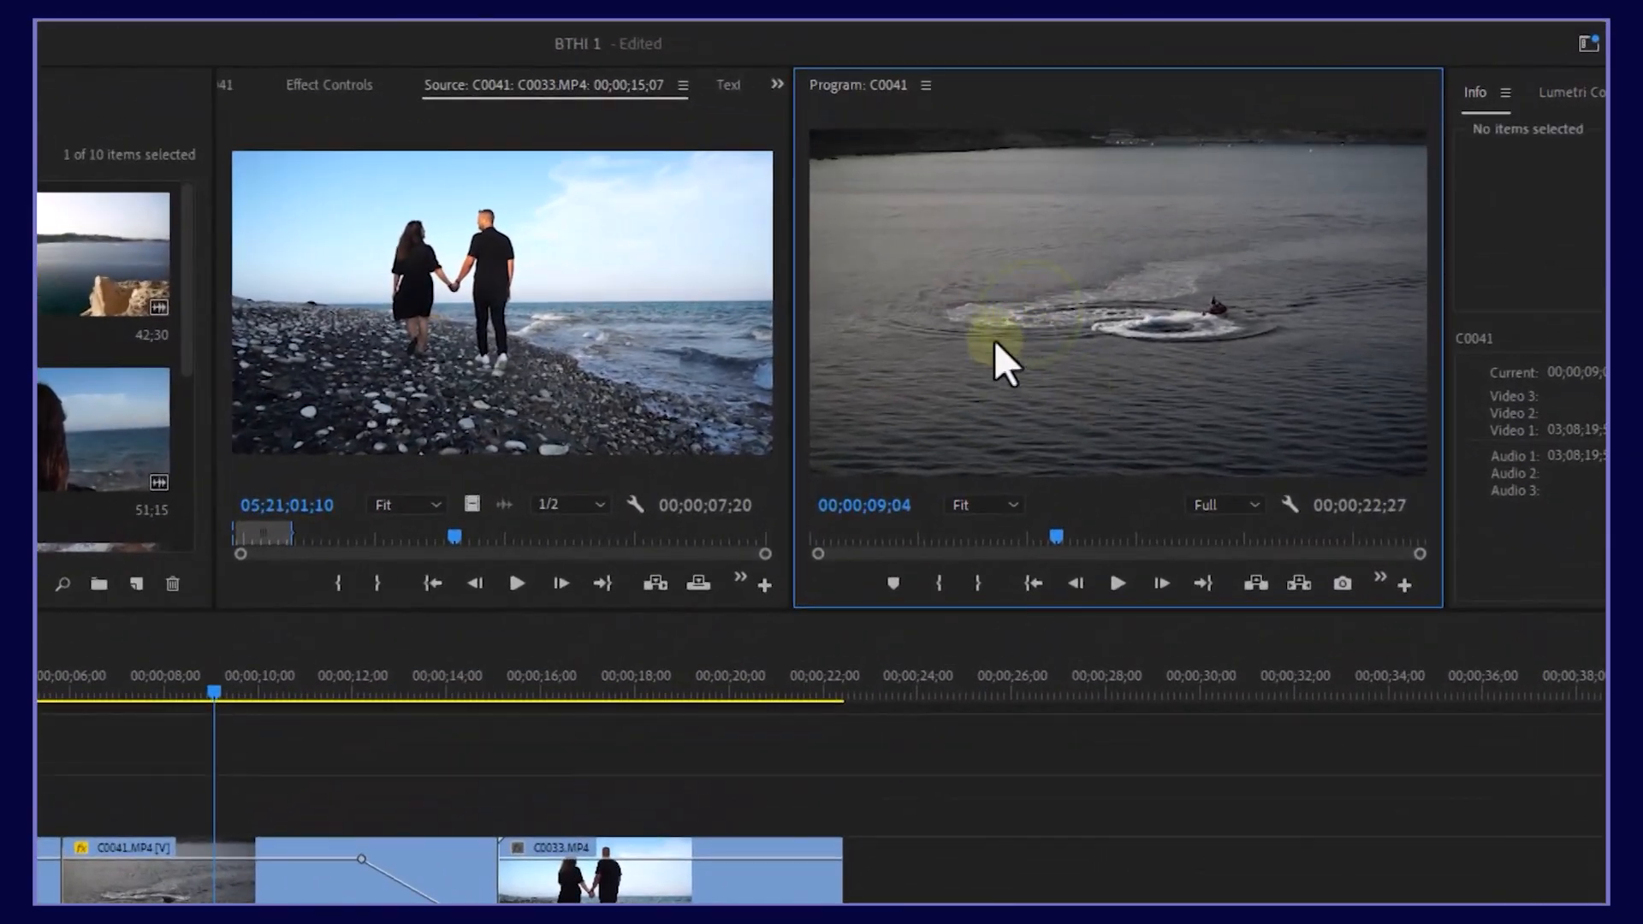
{"action": "left_click", "coordinate": [1089, 267]}
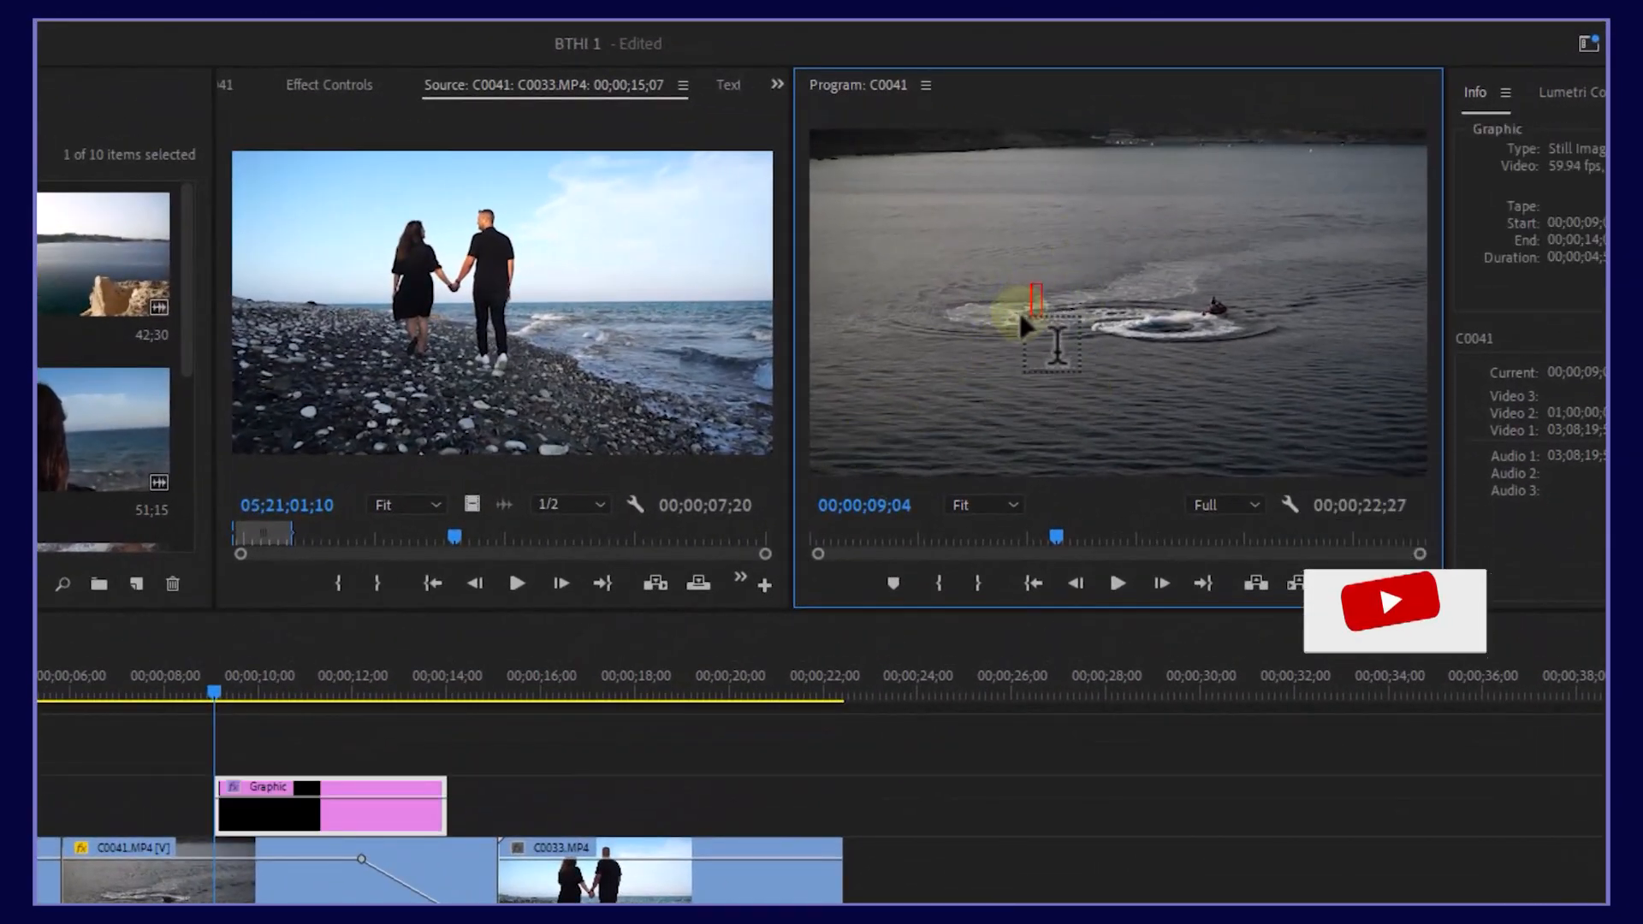
{"action": "type", "text": "hello"}
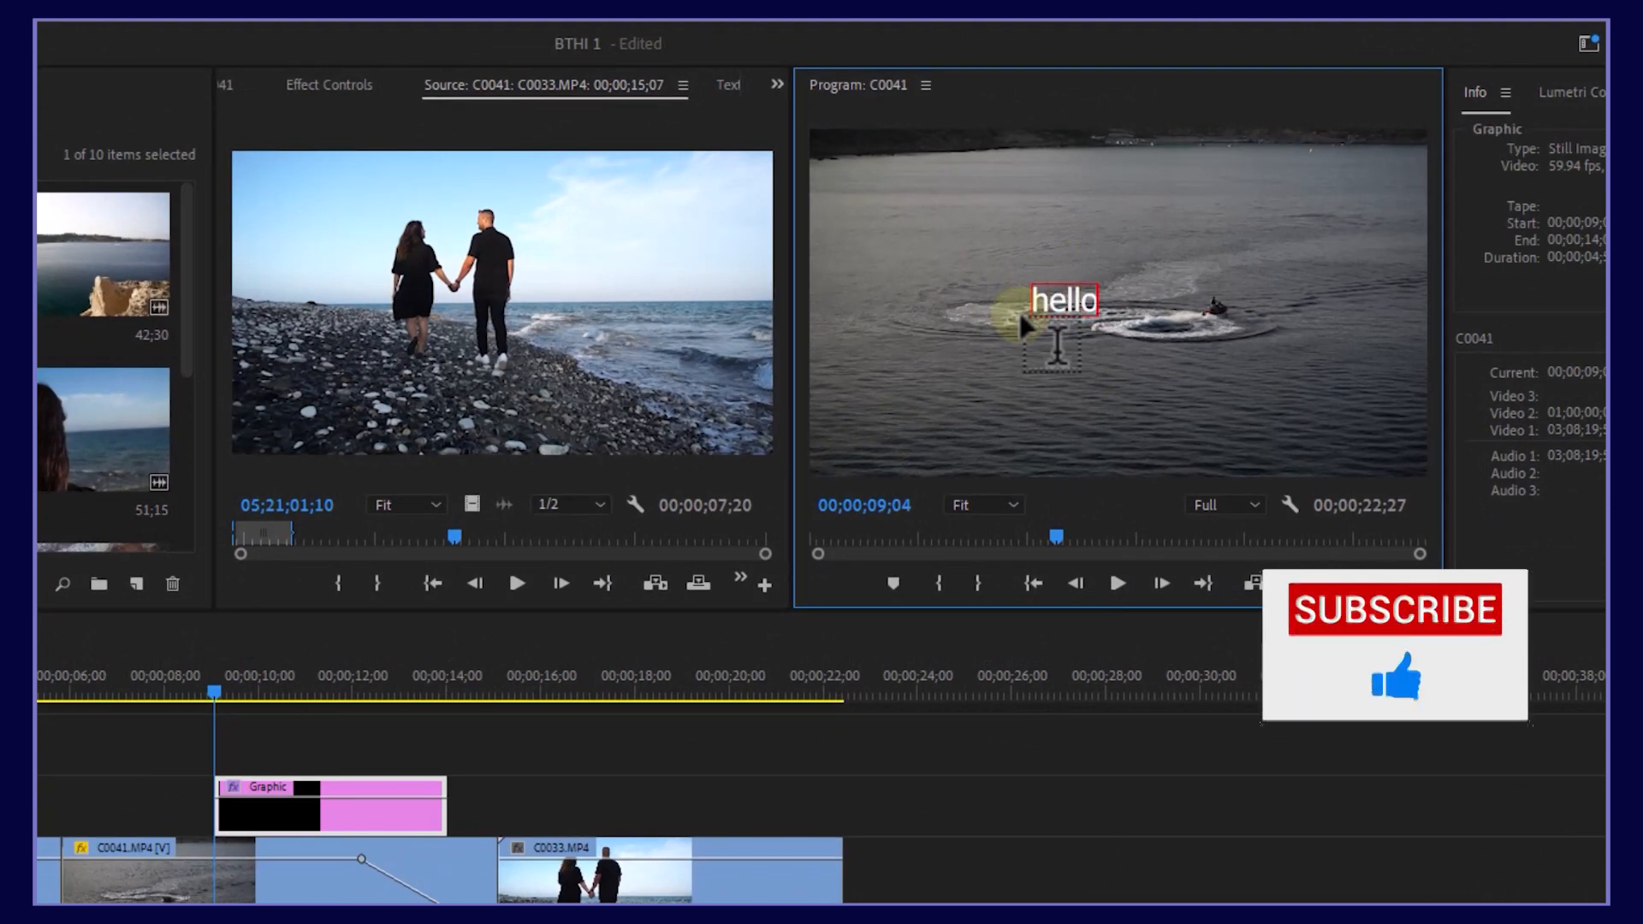
{"action": "key", "text": "Return"}
{"action": "type", "text": "BTHI Group"}
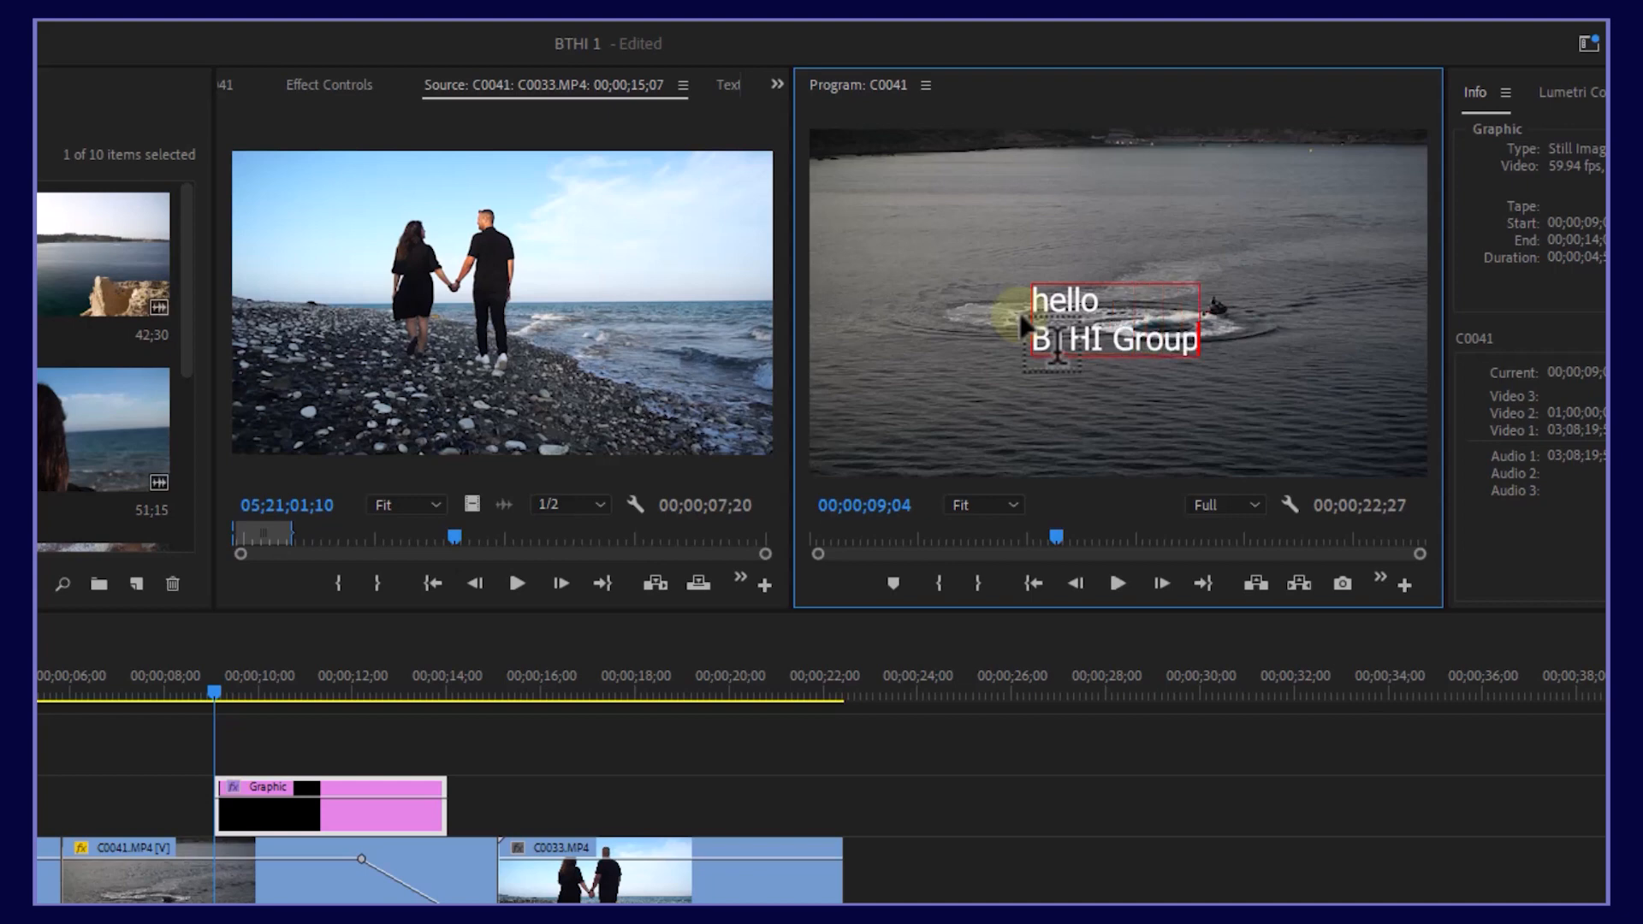
{"action": "type", "text": "T"}
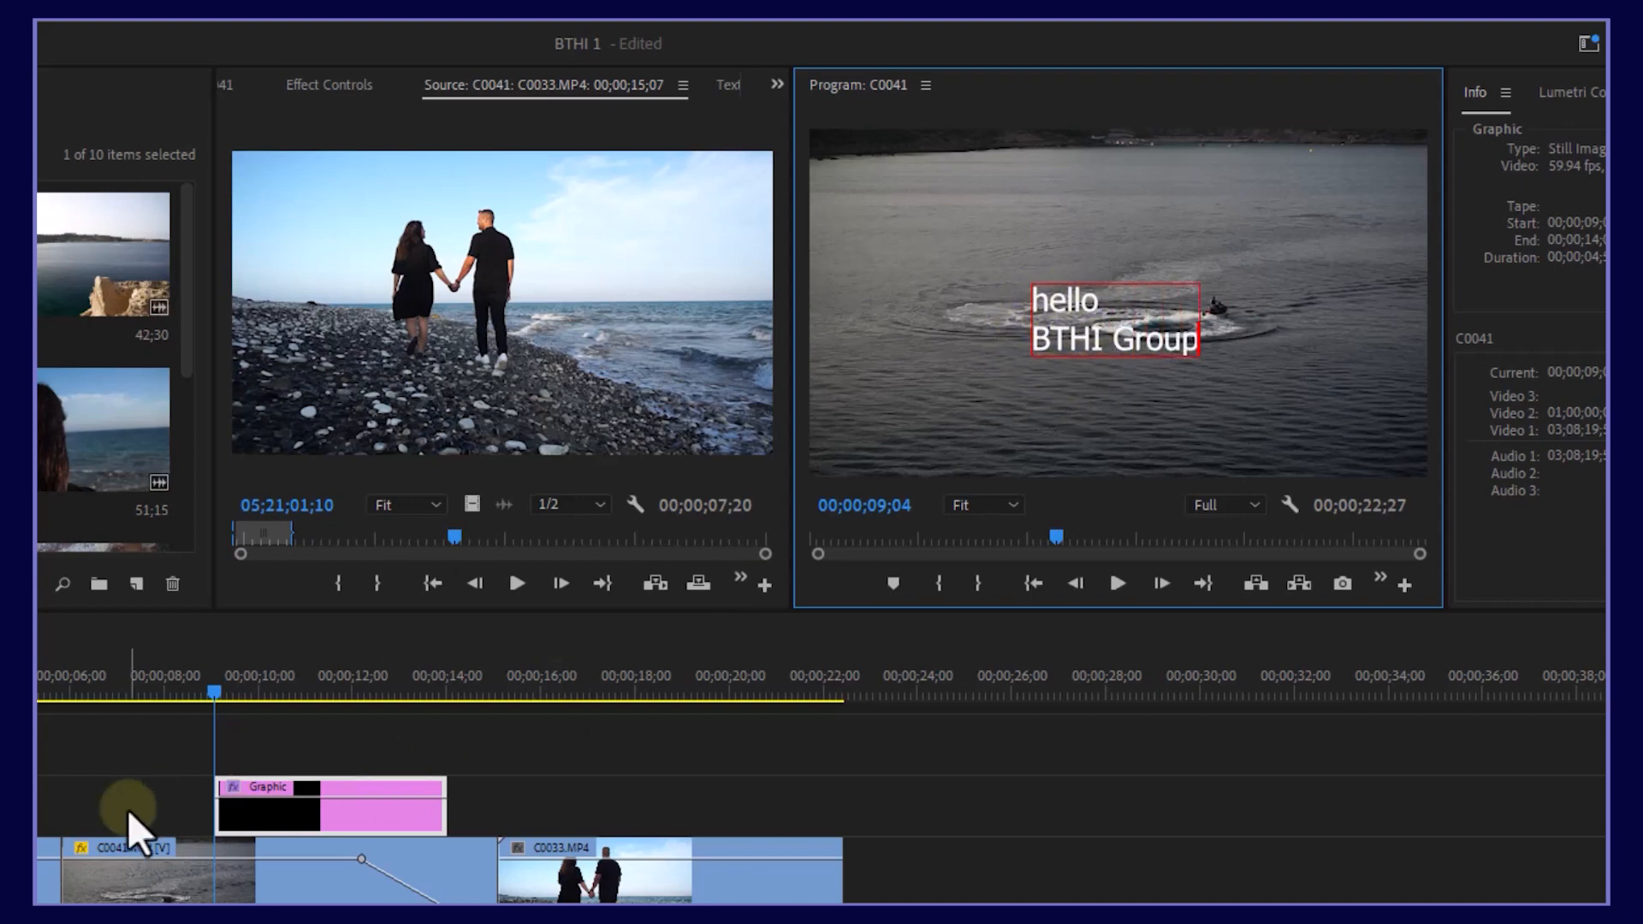
{"action": "left_click_drag", "start_coordinate": [224, 684], "coordinate": [161, 702]}
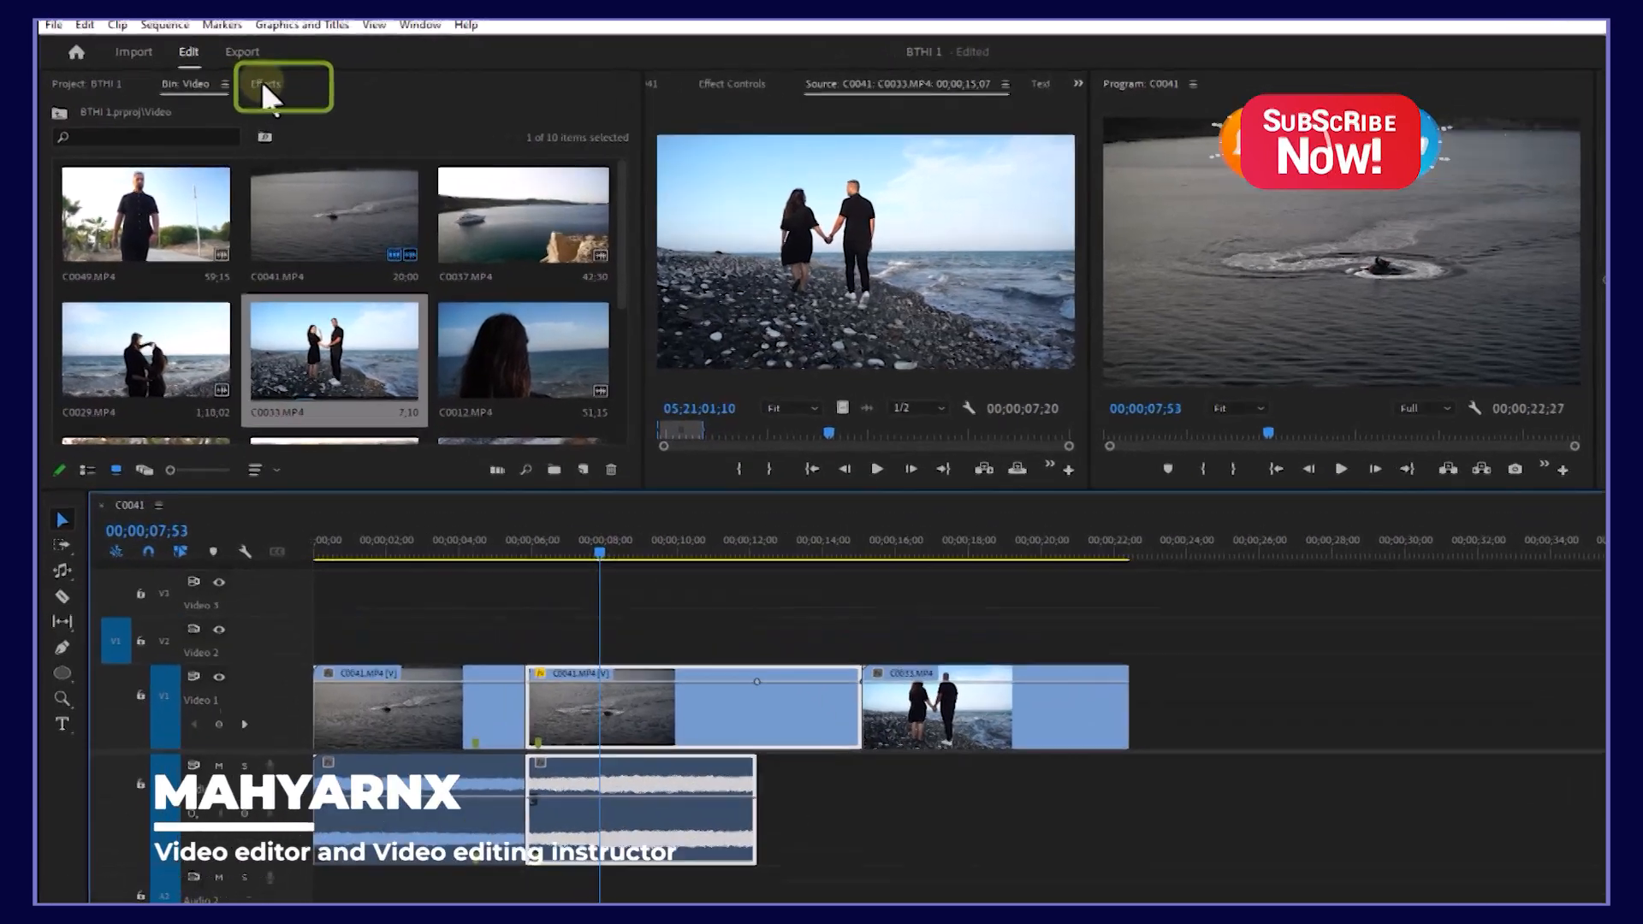
Step: Apply a Cross Dissolve from Video Transitions > Dissolve between the boat and beach clips
{"action": "left_click", "coordinate": [232, 99]}
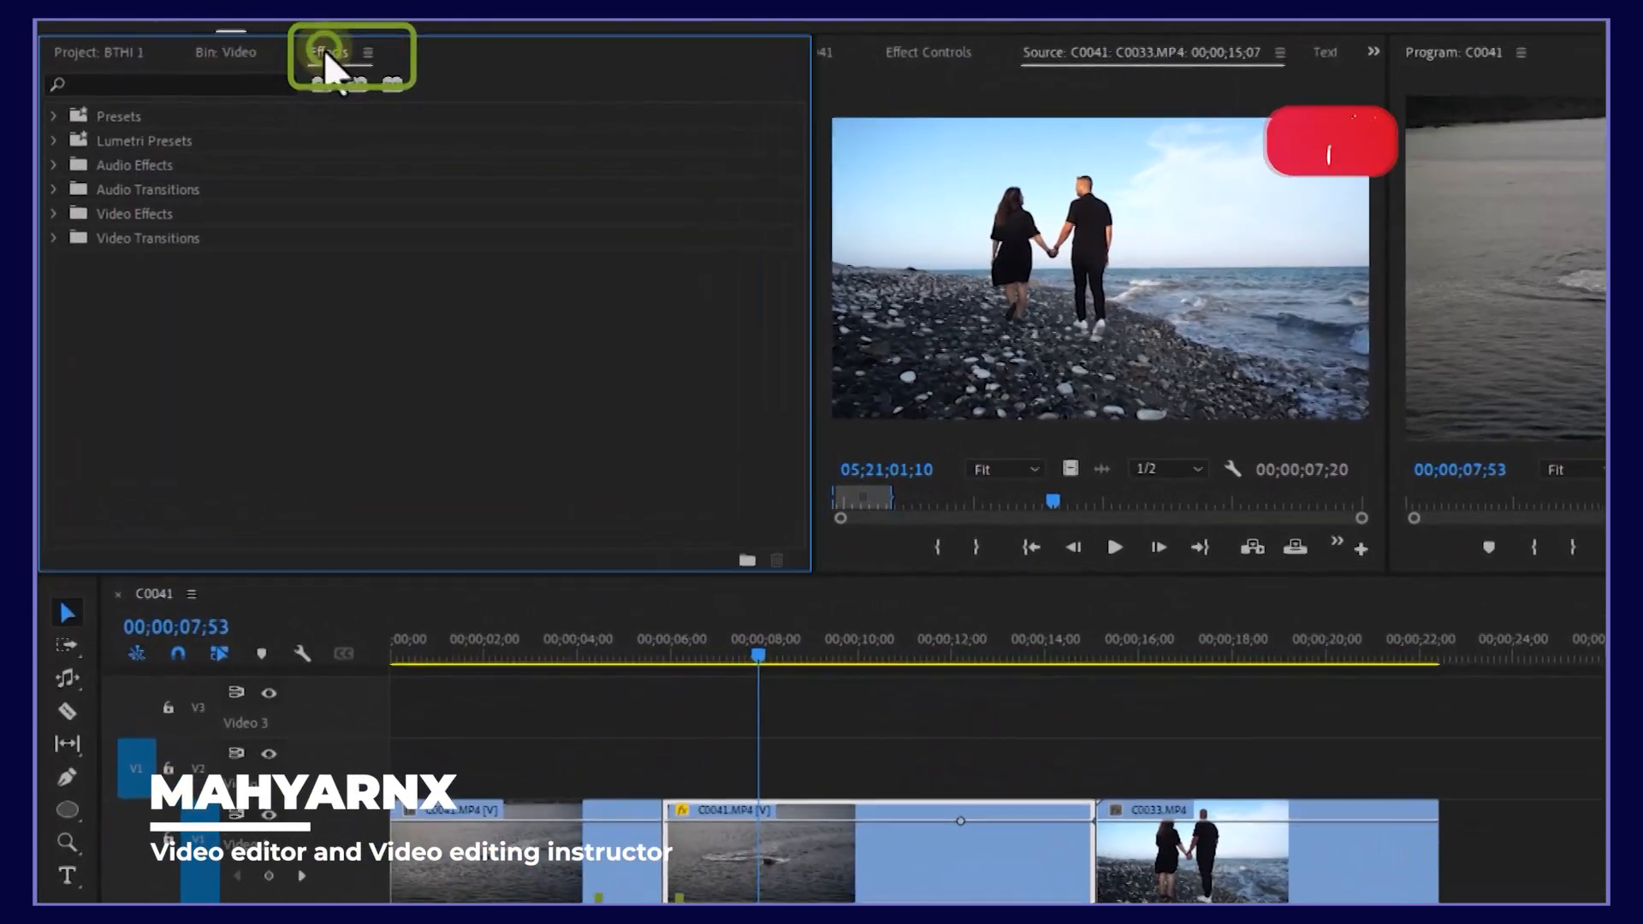
{"action": "left_click", "coordinate": [50, 238]}
{"action": "left_click", "coordinate": [60, 320]}
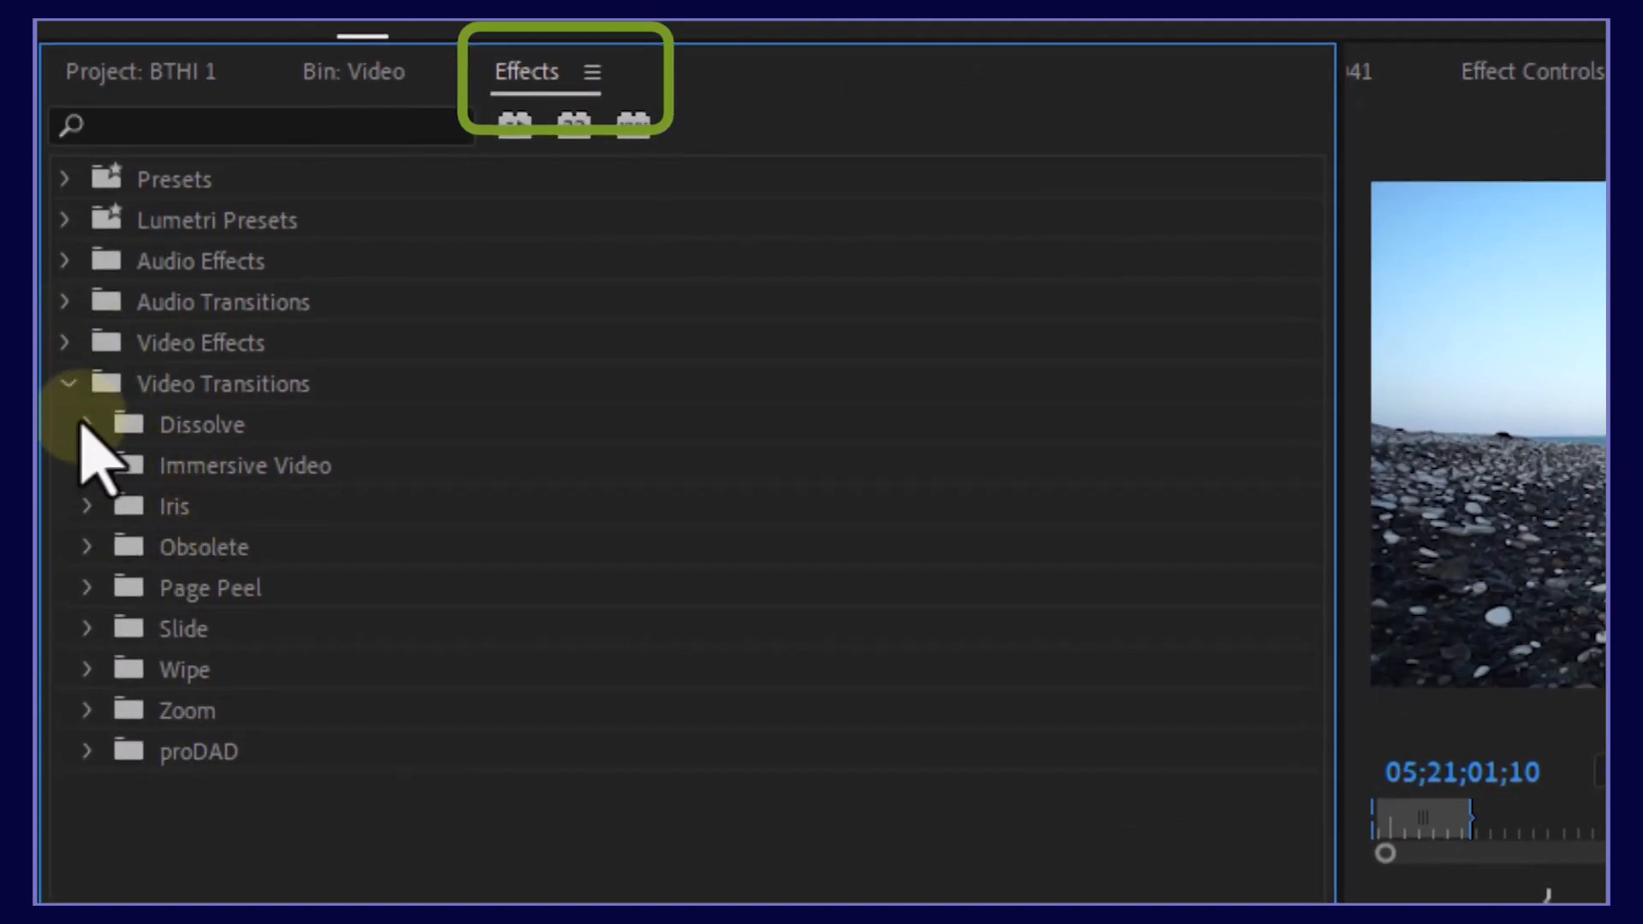
{"action": "left_click", "coordinate": [86, 424]}
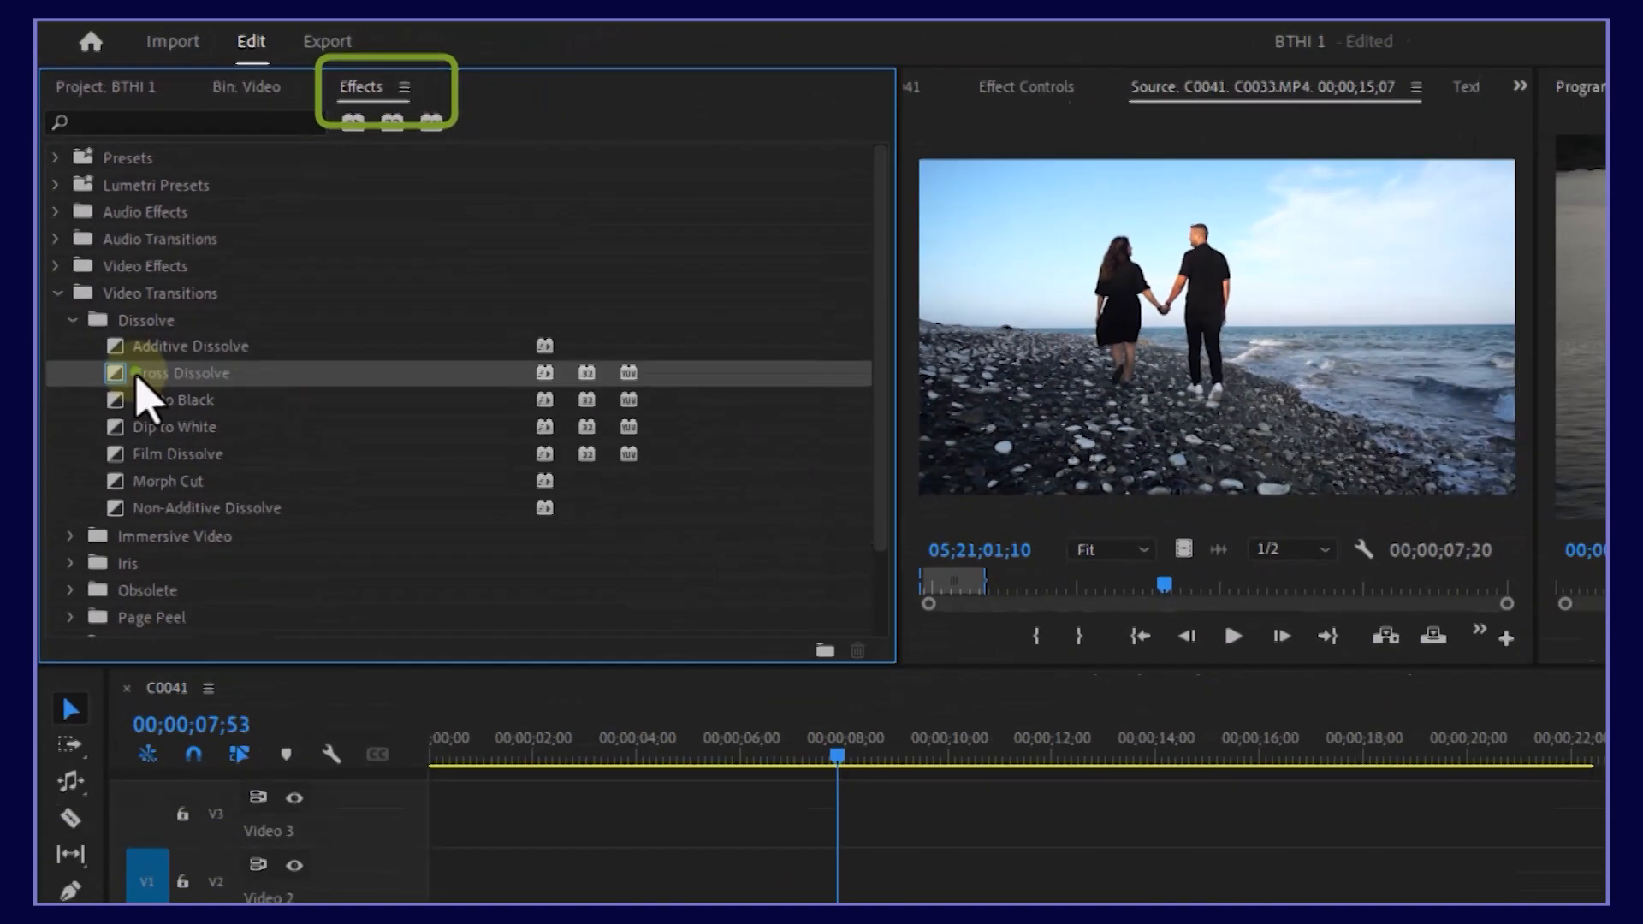
{"action": "mouse_move", "coordinate": [136, 385]}
{"action": "left_mouse_down"}
{"action": "mouse_move", "coordinate": [629, 528]}
{"action": "mouse_move", "coordinate": [746, 633]}
{"action": "left_mouse_up"}
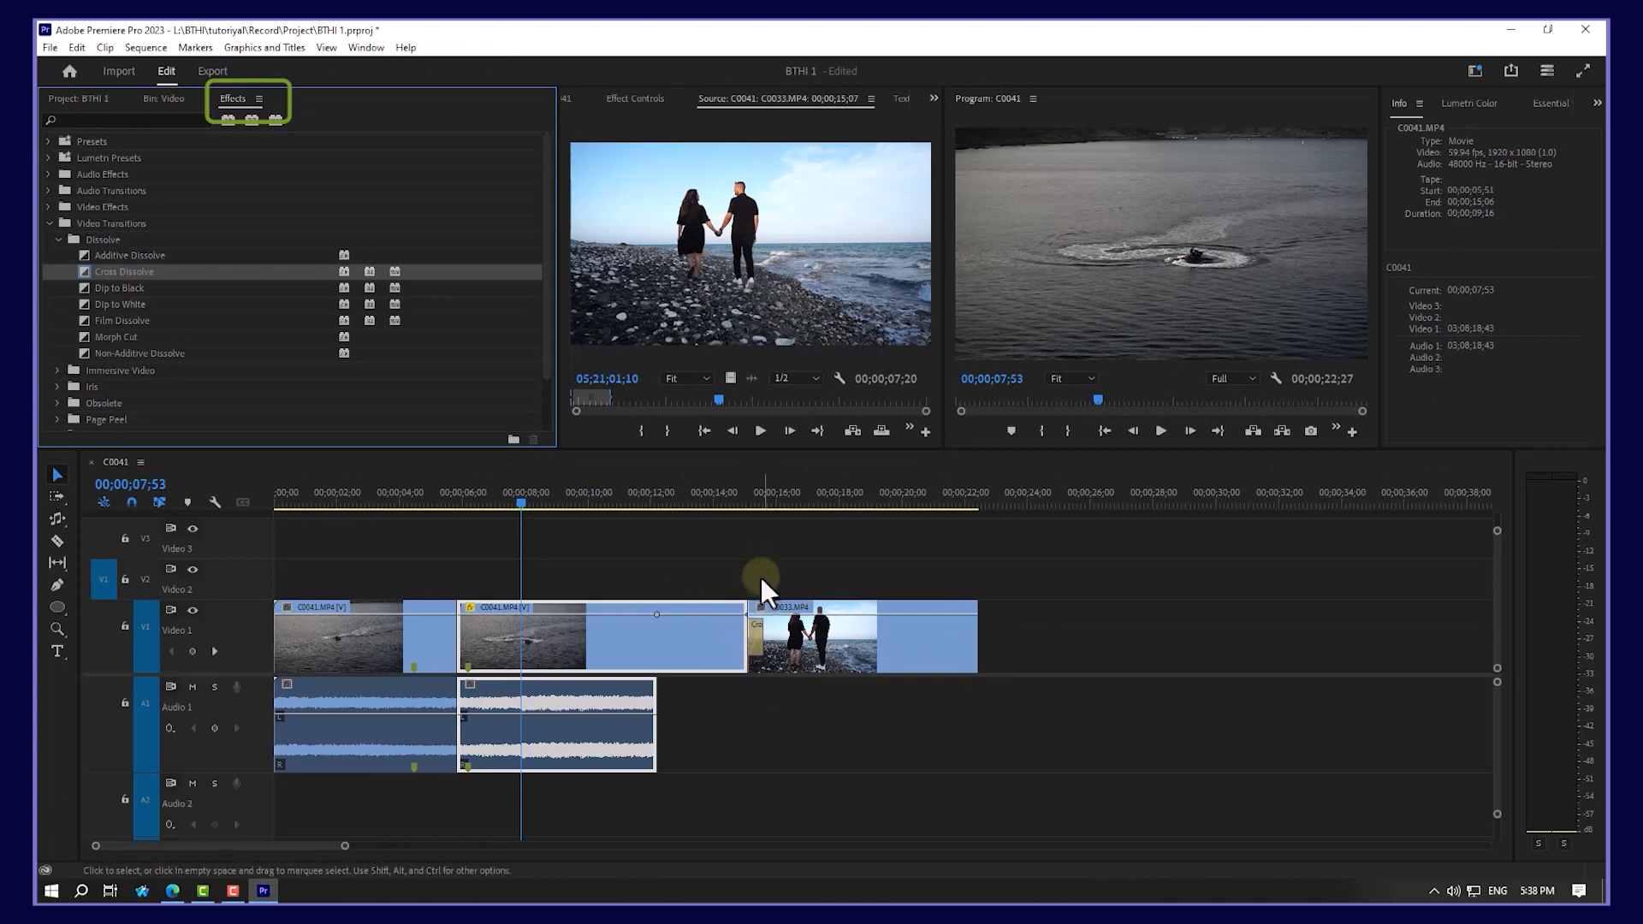
Step: Zoom into the timeline, scrub through the Cross Dissolve, and play back the sequence to preview it
{"action": "key", "text": "="}
{"action": "key", "text": "="}
{"action": "key", "text": "minus"}
{"action": "key", "text": "minus"}
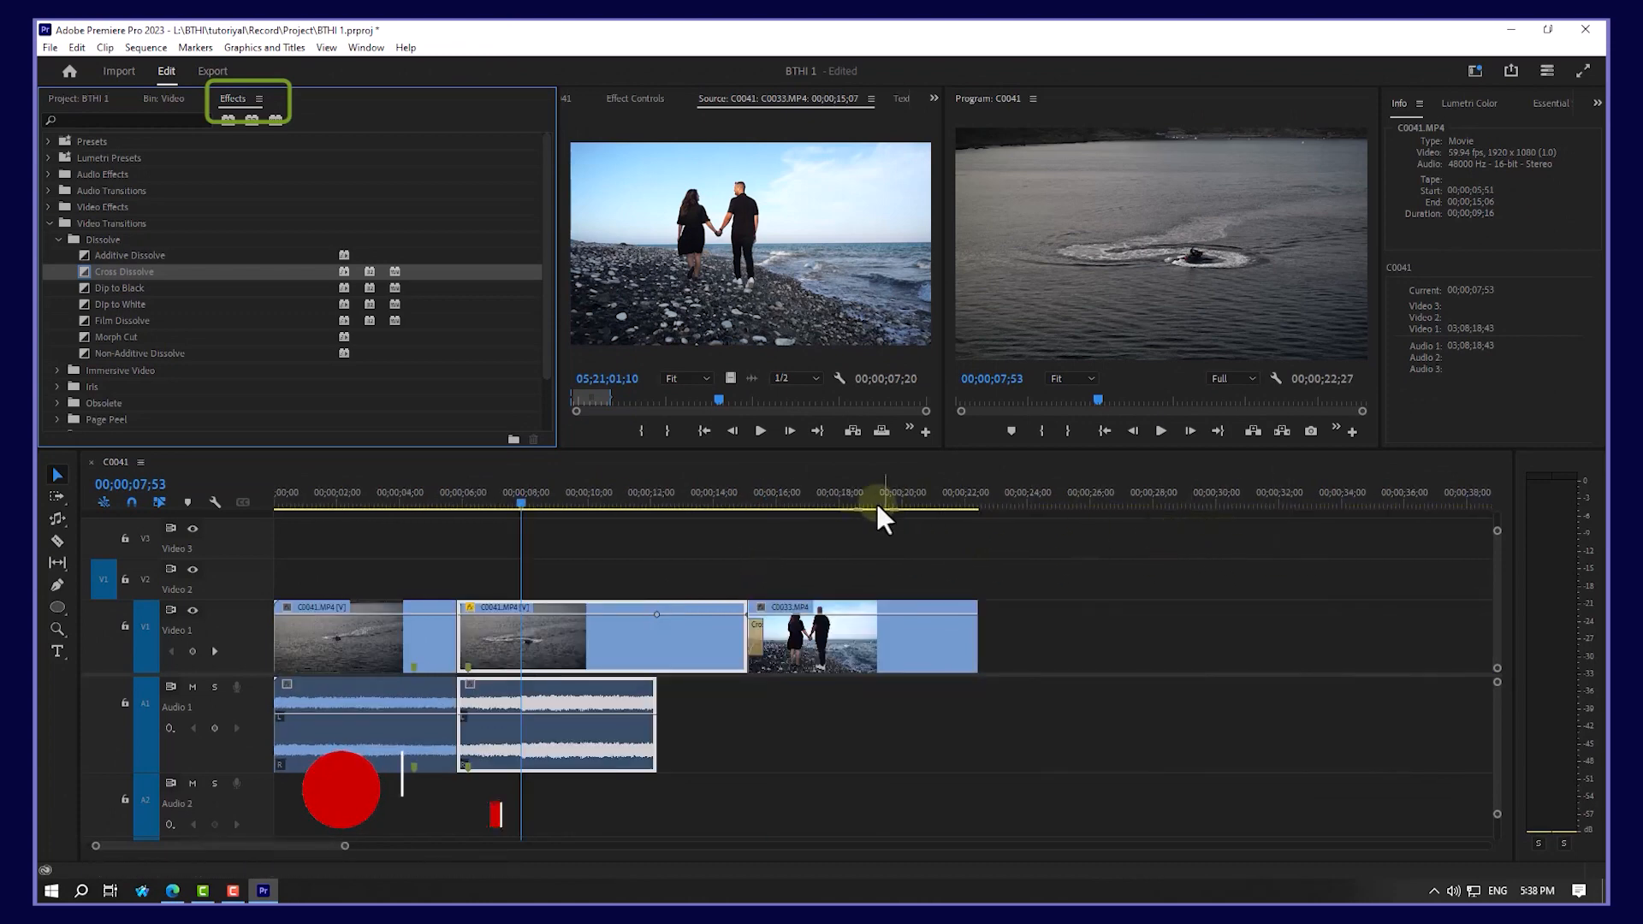
{"action": "left_click_drag", "start_coordinate": [705, 492], "coordinate": [747, 491]}
{"action": "key", "text": "="}
{"action": "key", "text": "="}
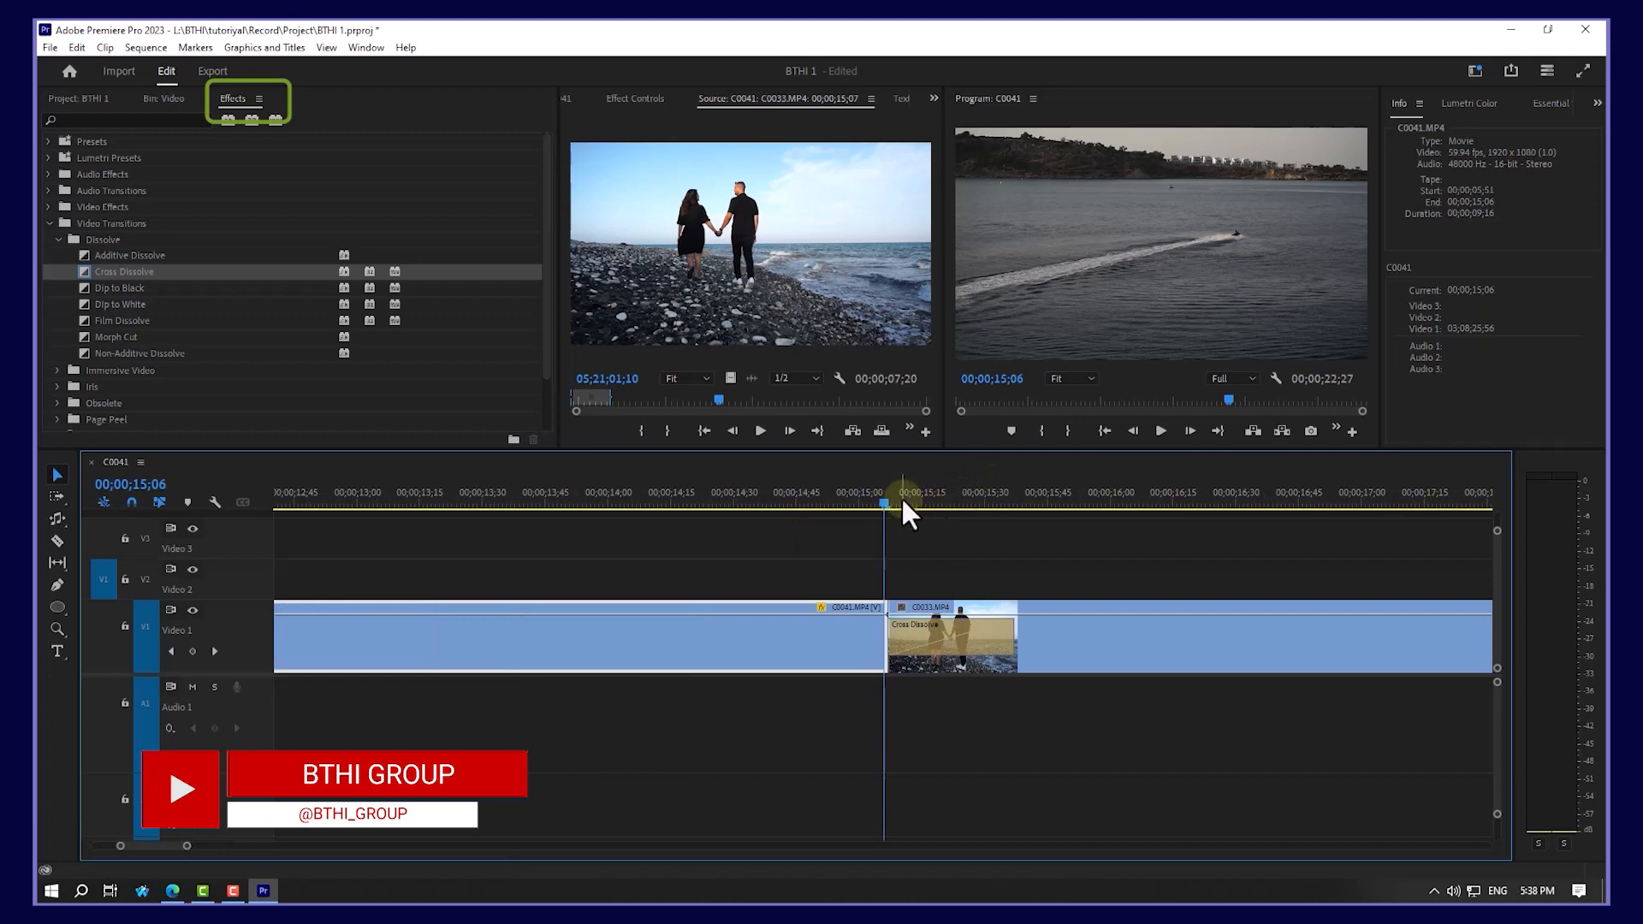
{"action": "left_click_drag", "start_coordinate": [901, 496], "coordinate": [1399, 552]}
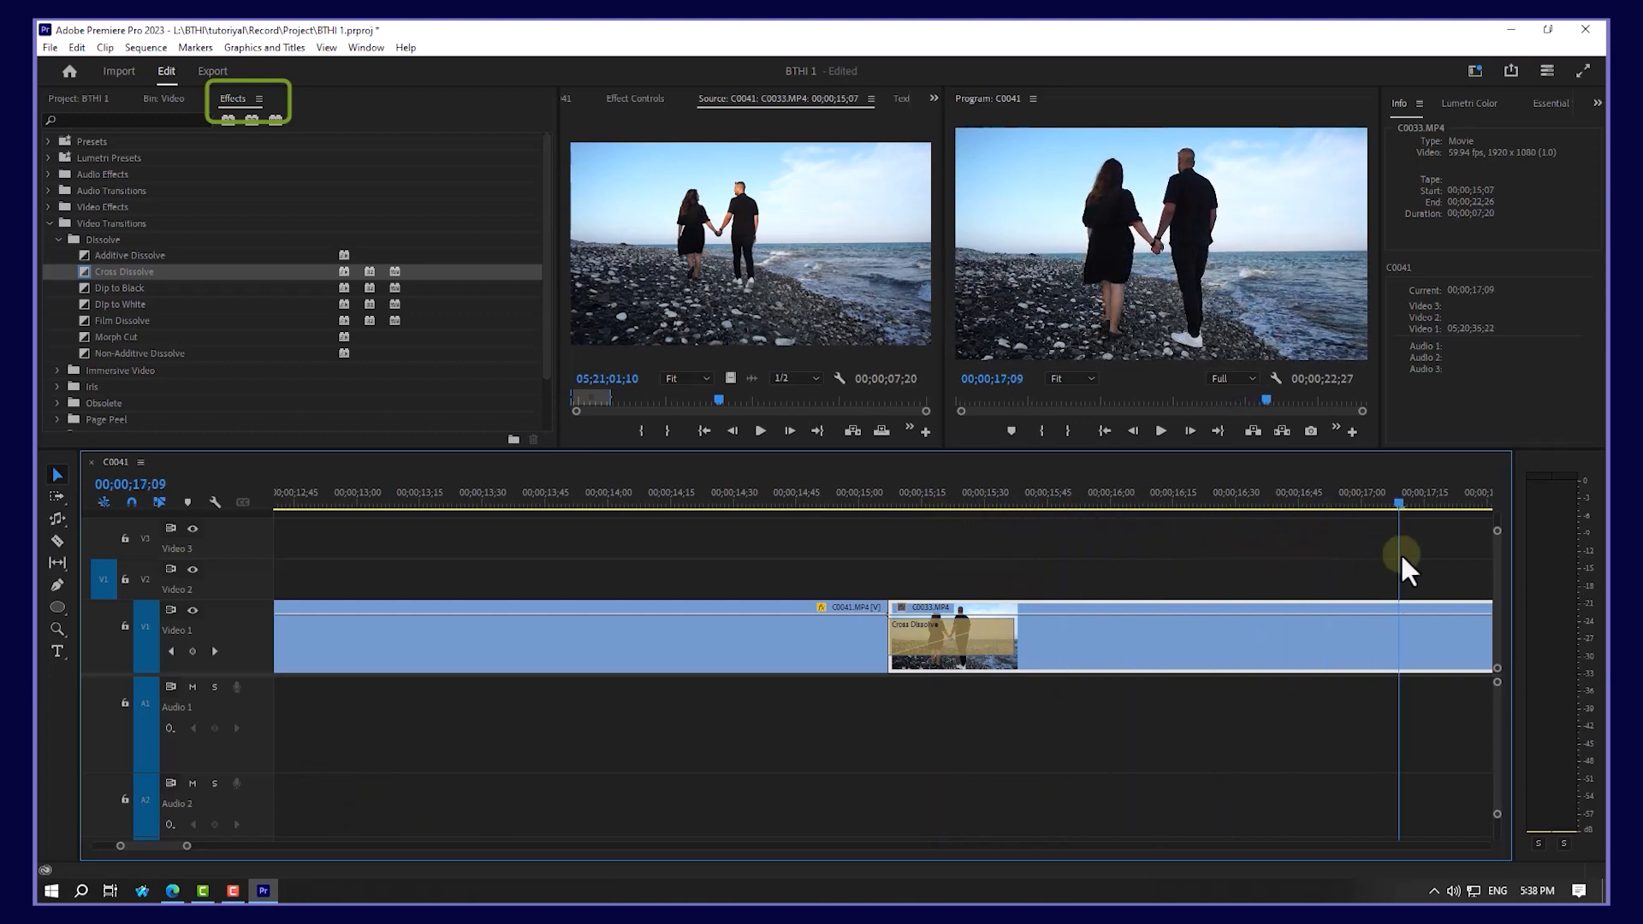
{"action": "key", "text": "minus"}
{"action": "key", "text": "minus"}
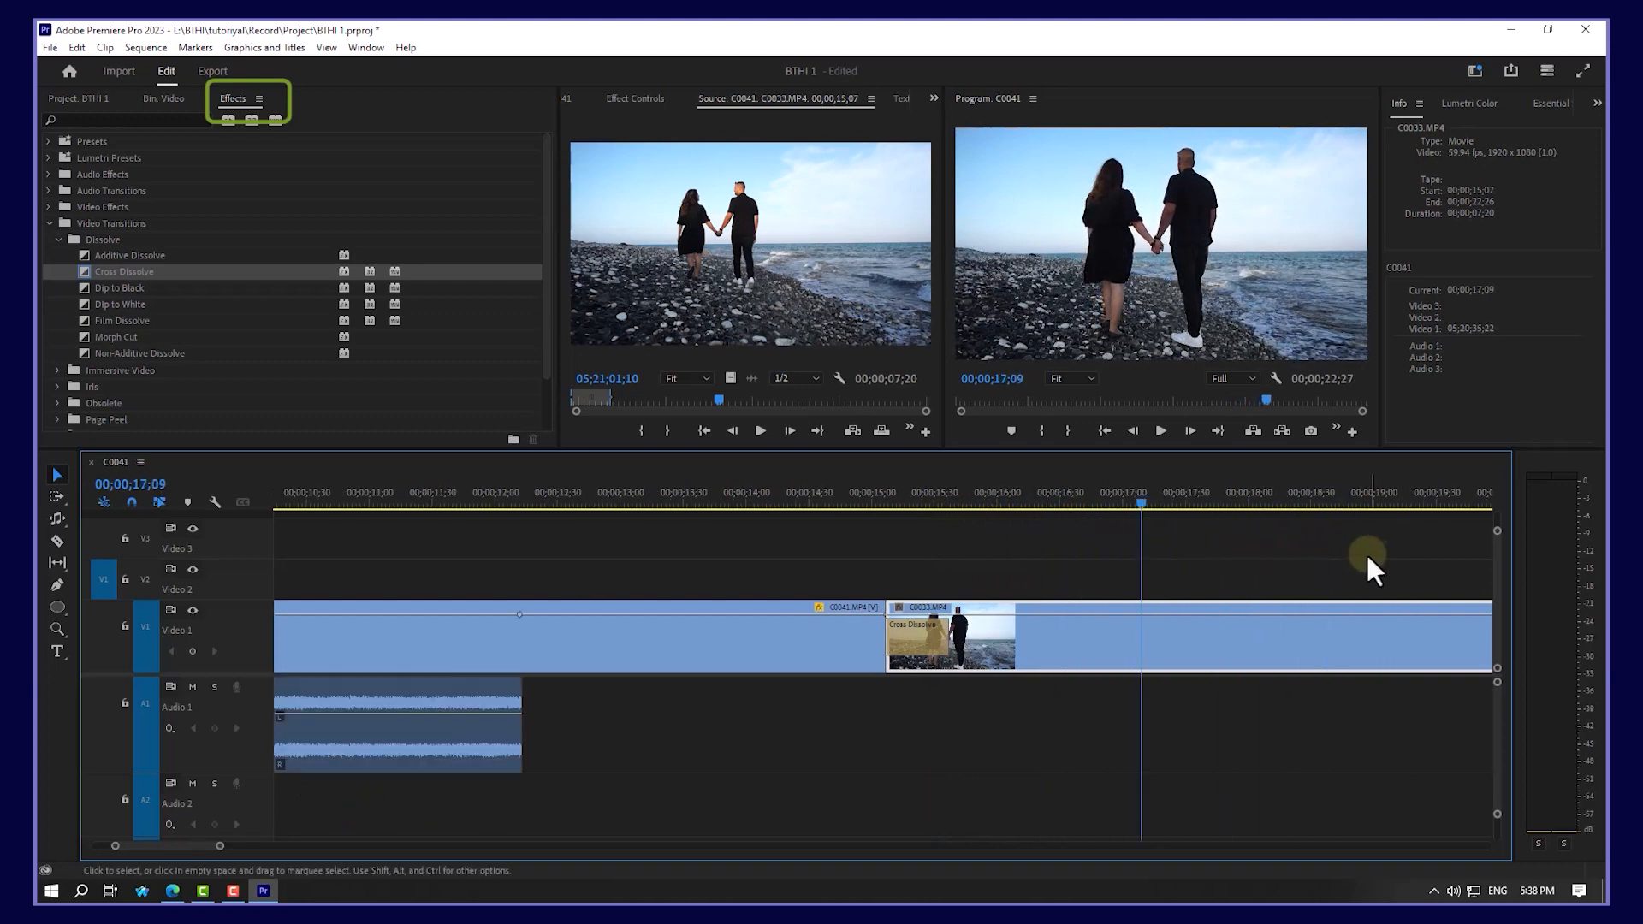
{"action": "key", "text": "space"}
{"action": "key", "text": "space"}
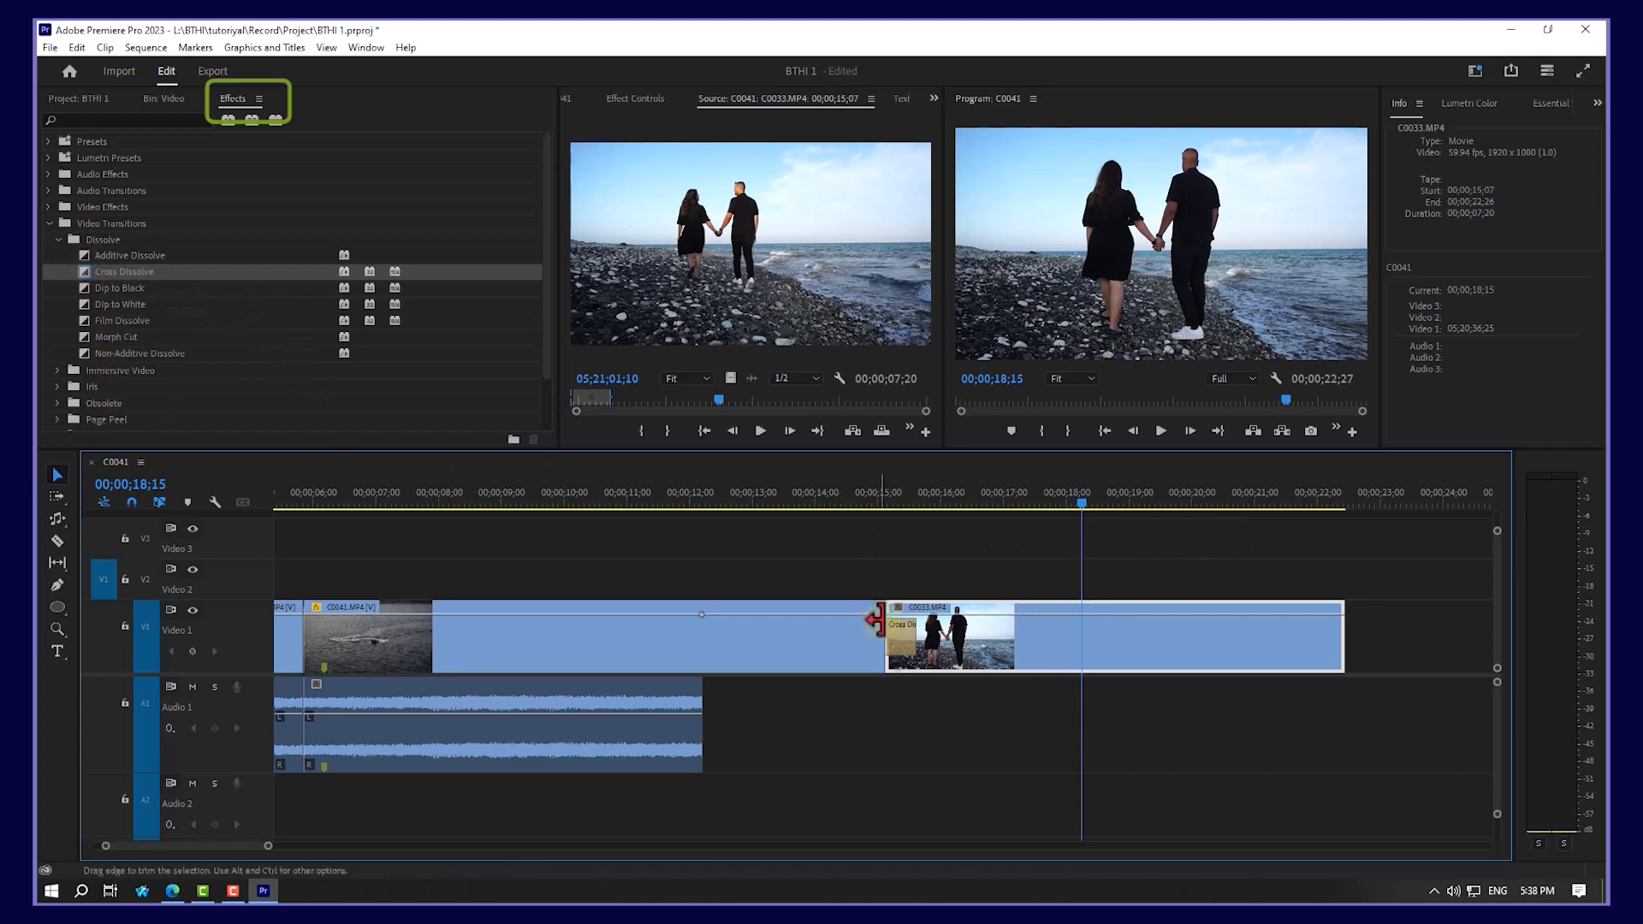
Step: Delete the Cross Dissolve transition and trim the end of the C0041 boat clip
{"action": "left_click", "coordinate": [900, 640]}
{"action": "key", "text": "Delete"}
{"action": "left_click_drag", "start_coordinate": [879, 606], "coordinate": [799, 598]}
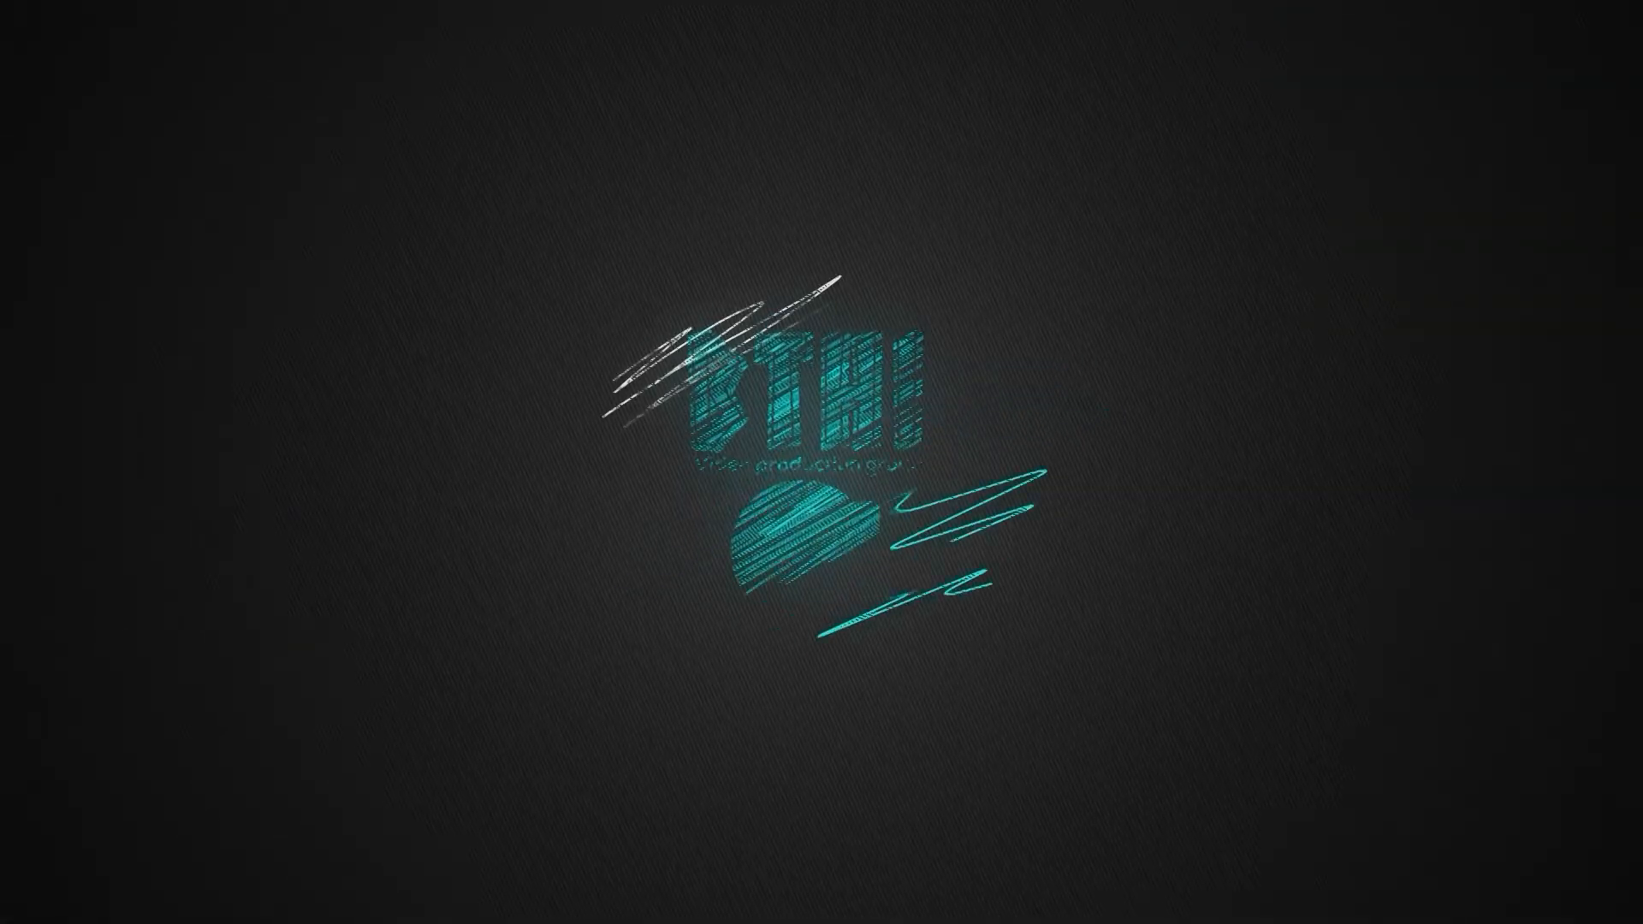